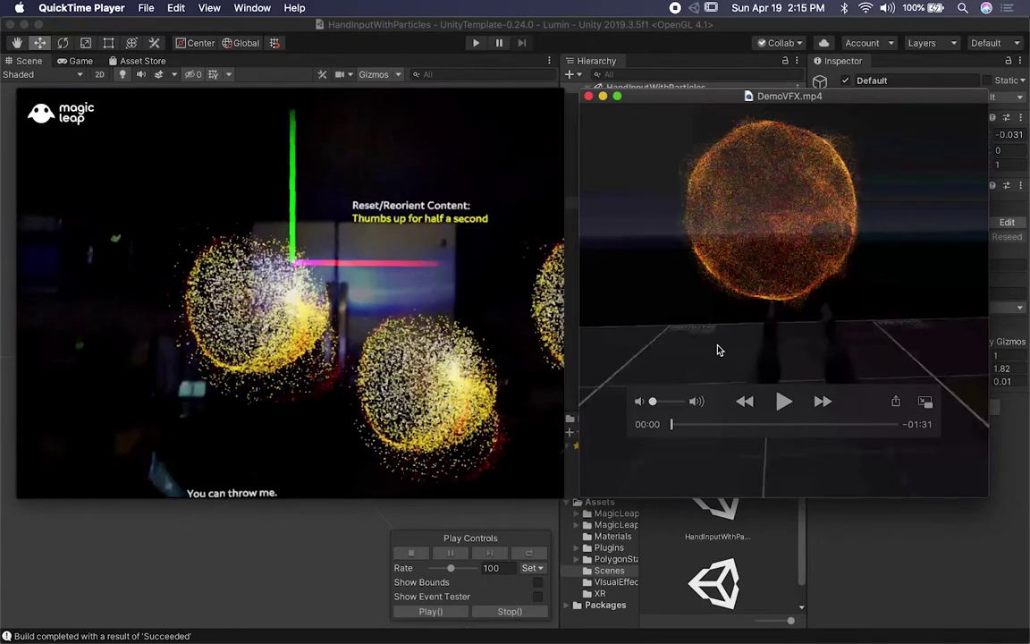
Play the DemoVFX.mp4 and MagicLeapDemo.mp4 videos side by side
key("space")
mouse_move(738, 320)
mouse_move(400, 351)
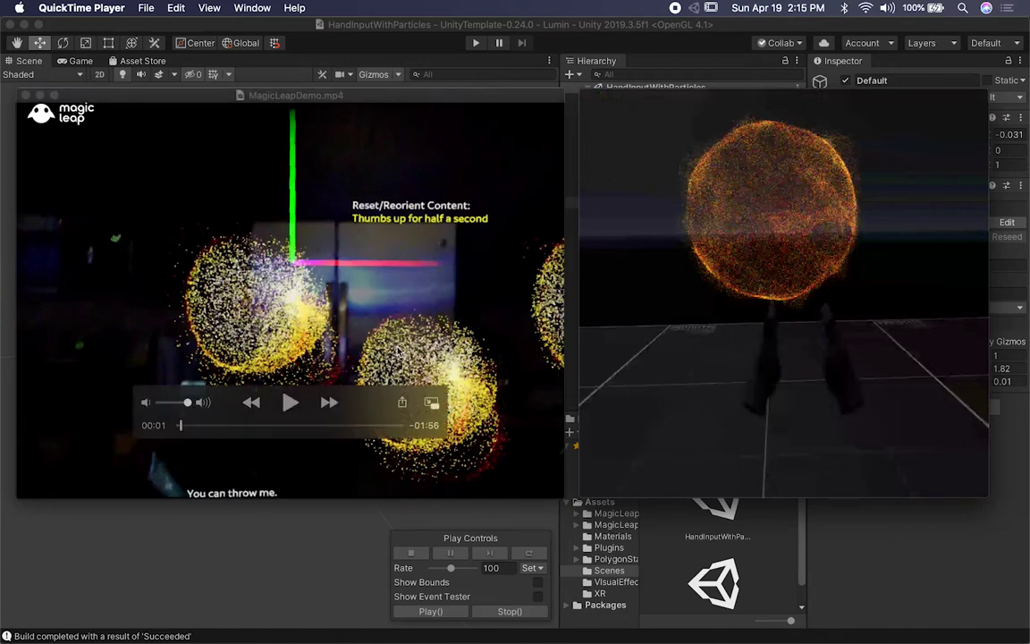
mouse_move(731, 350)
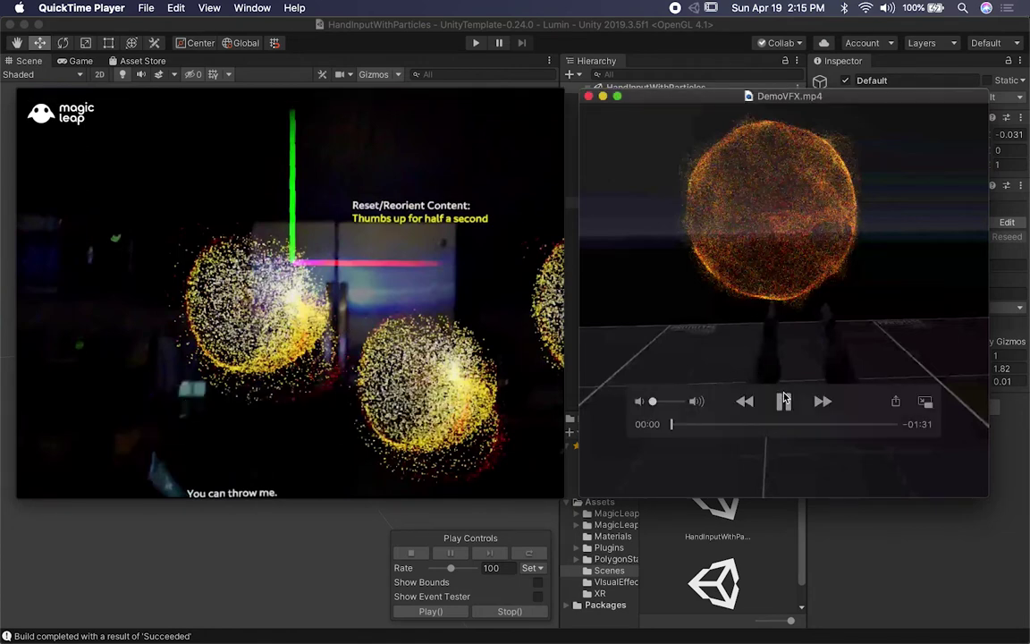
left_click(783, 399)
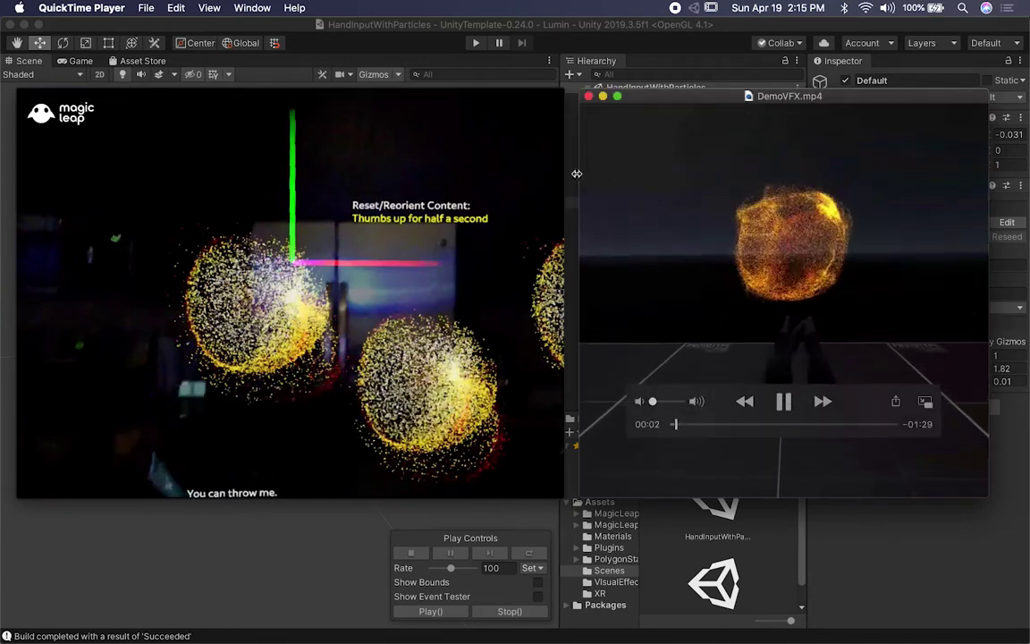
mouse_move(271, 196)
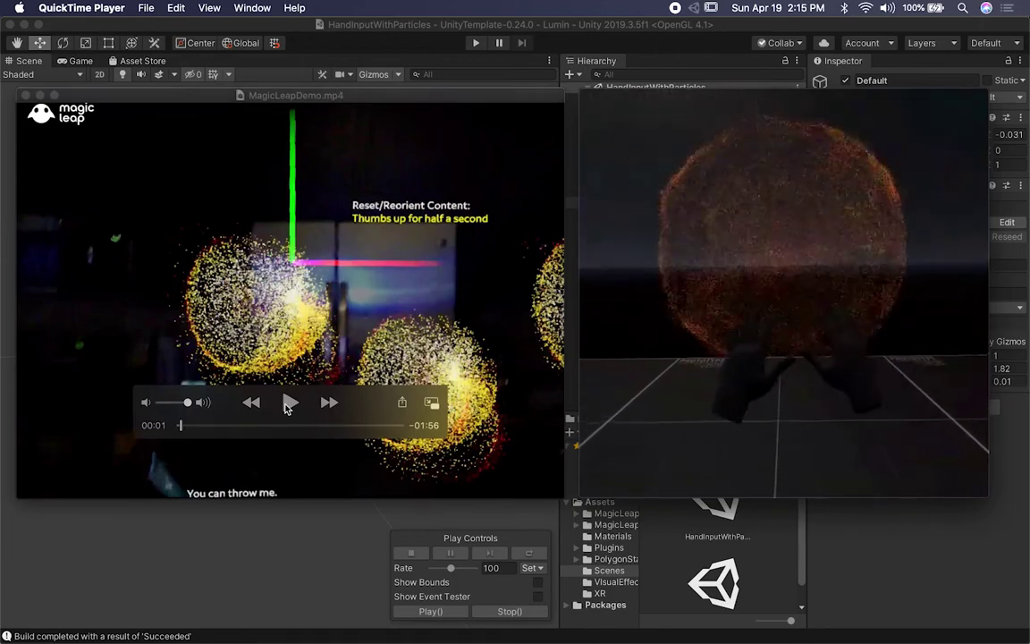
left_click(289, 403)
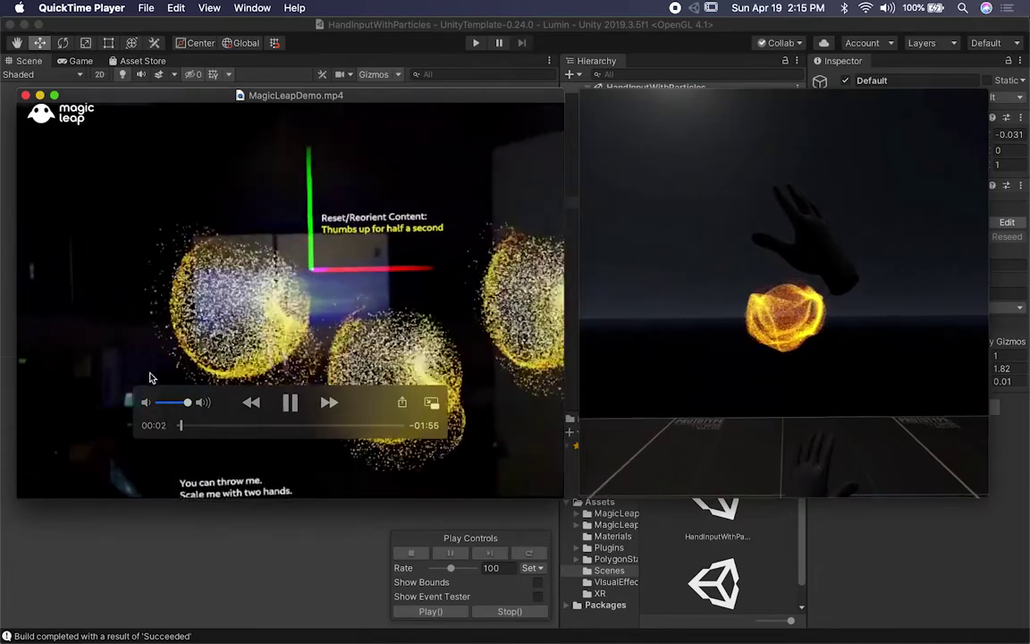
Lower the MagicLeapDemo.mp4 volume to about half and briefly pause the video at 00:08 to examine the hand tracking
left_click(170, 405)
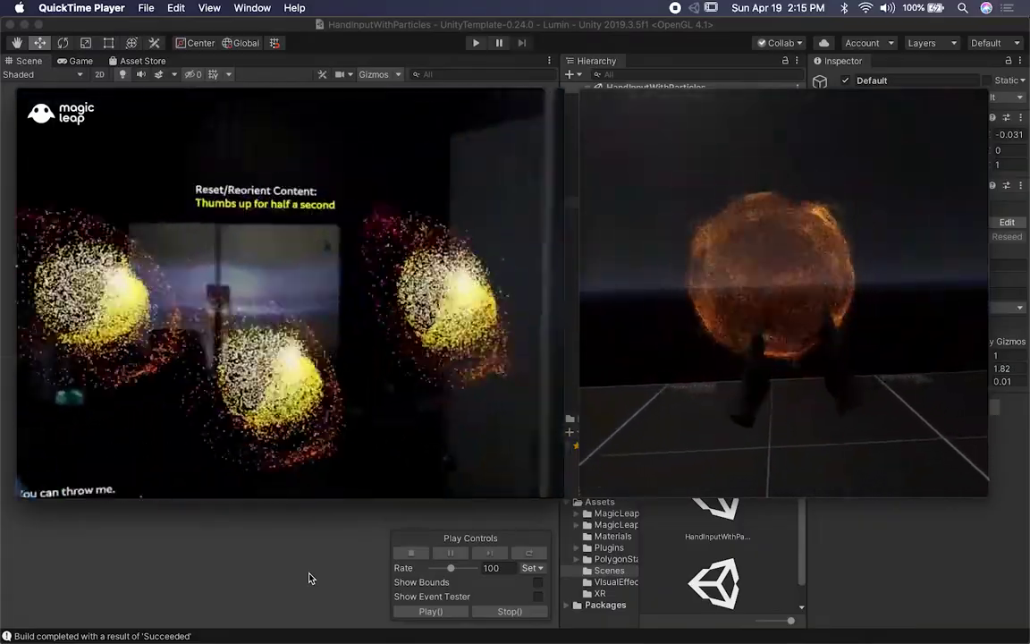
left_click_drag(186, 428, 190, 427)
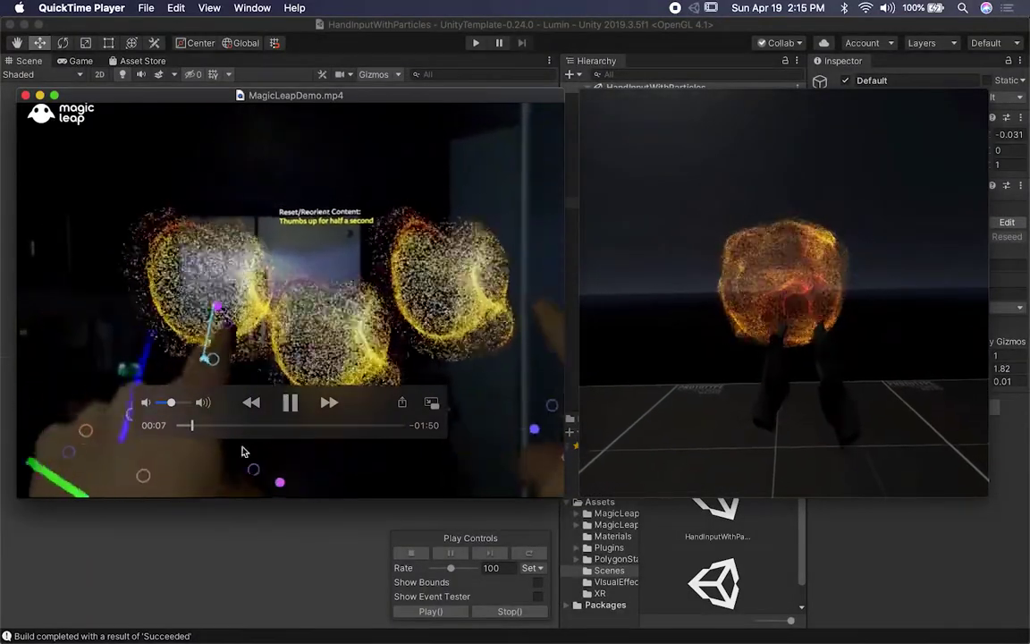
left_click(288, 398)
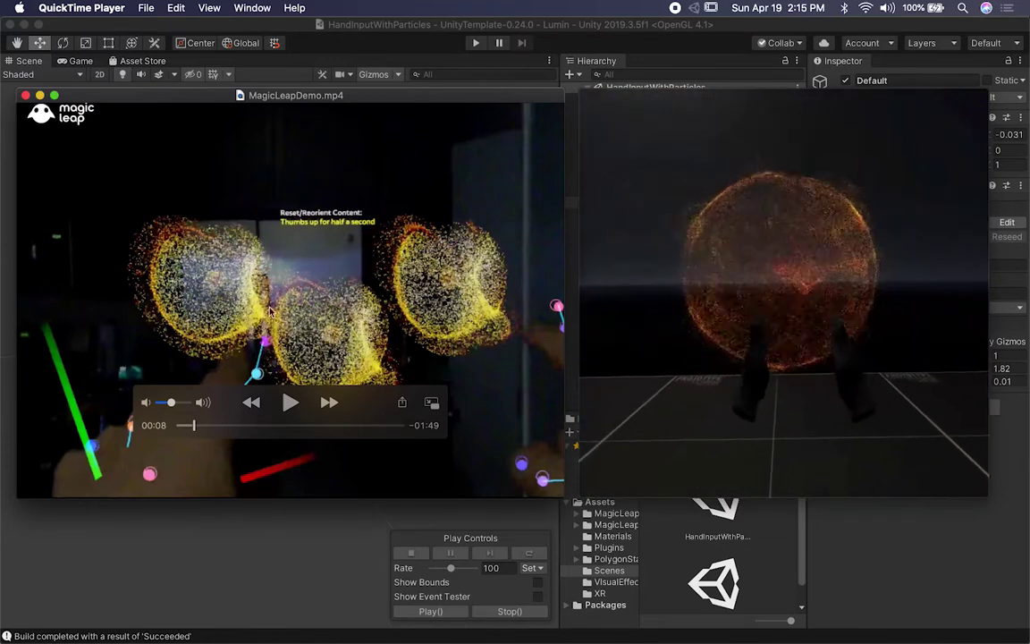
key("Right")
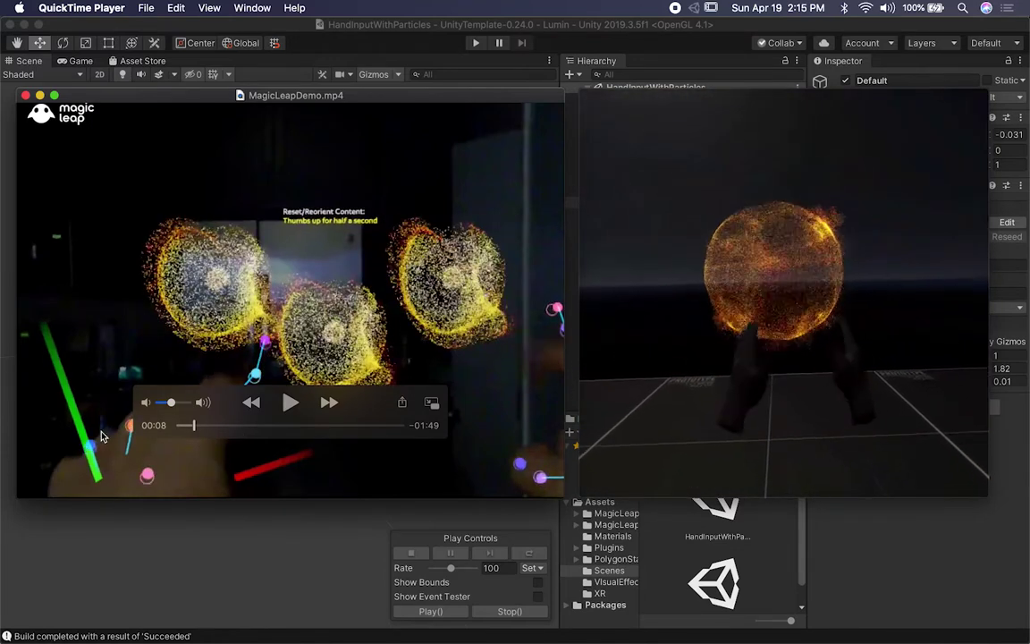
left_click(288, 403)
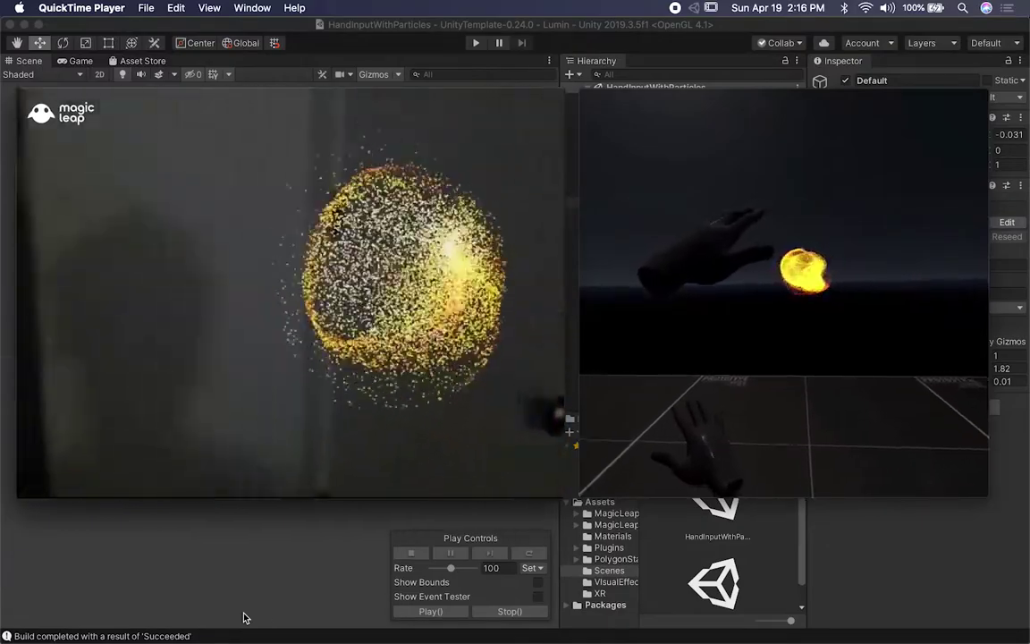
Watch MagicLeapDemo.mp4 up to 01:18, pause it, and switch to Unity to view the HandInputWithParticles scene
mouse_move(133, 451)
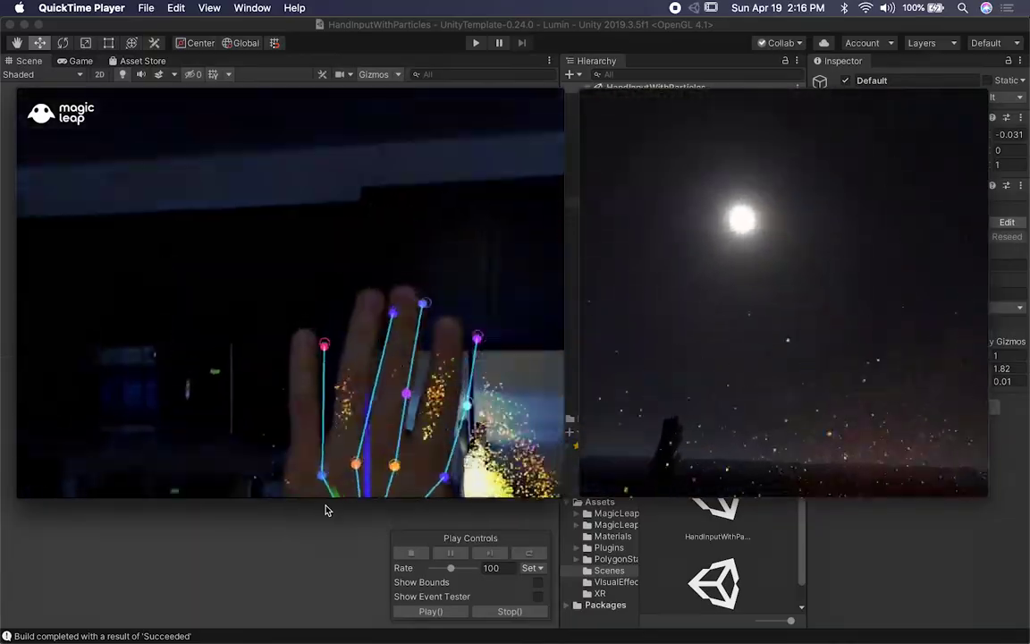
mouse_move(164, 408)
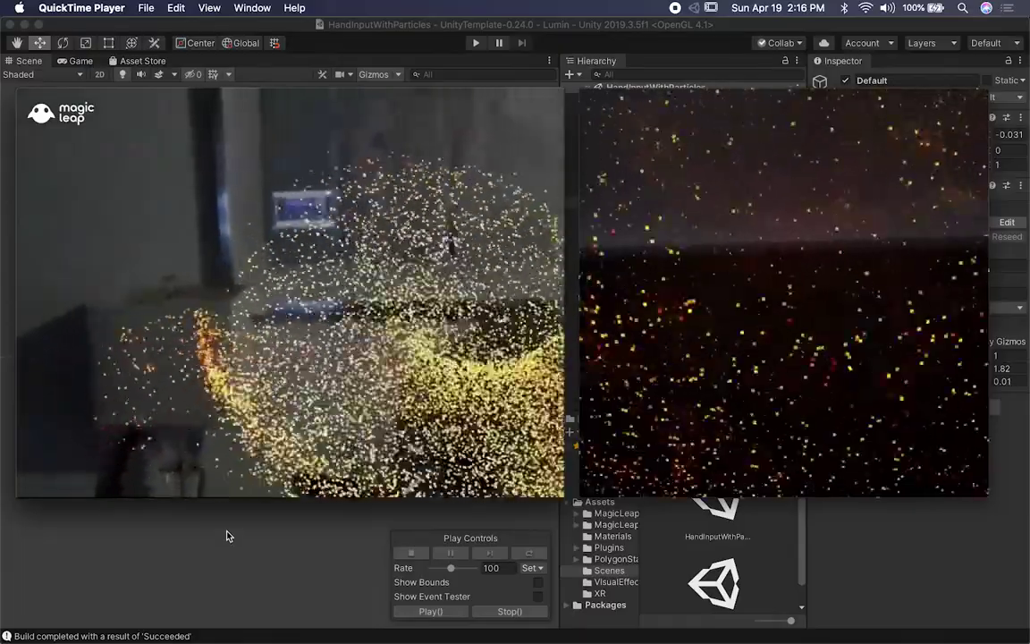
mouse_move(214, 471)
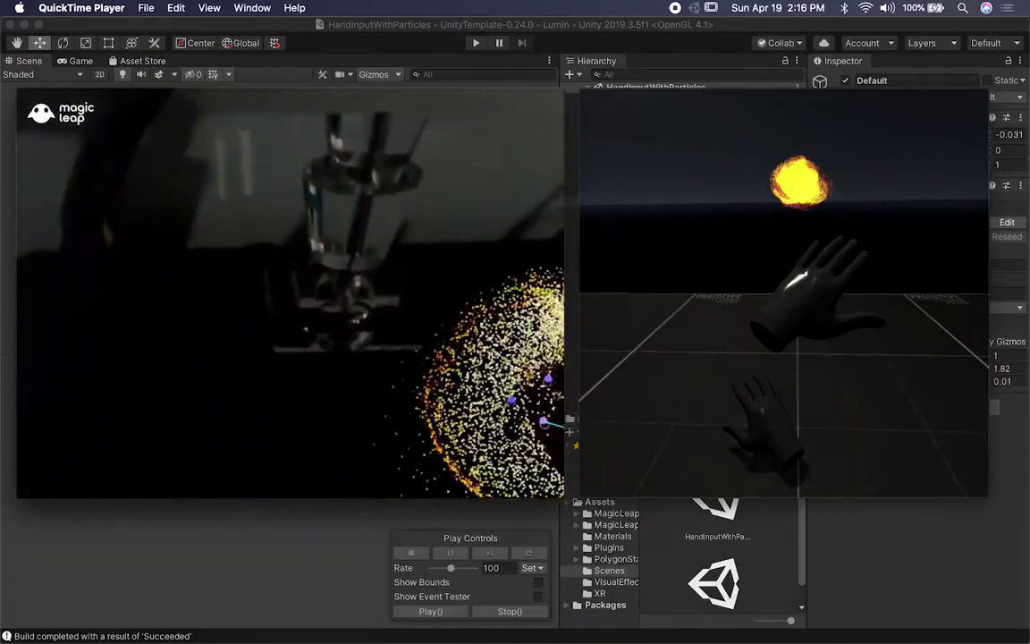
mouse_move(973, 248)
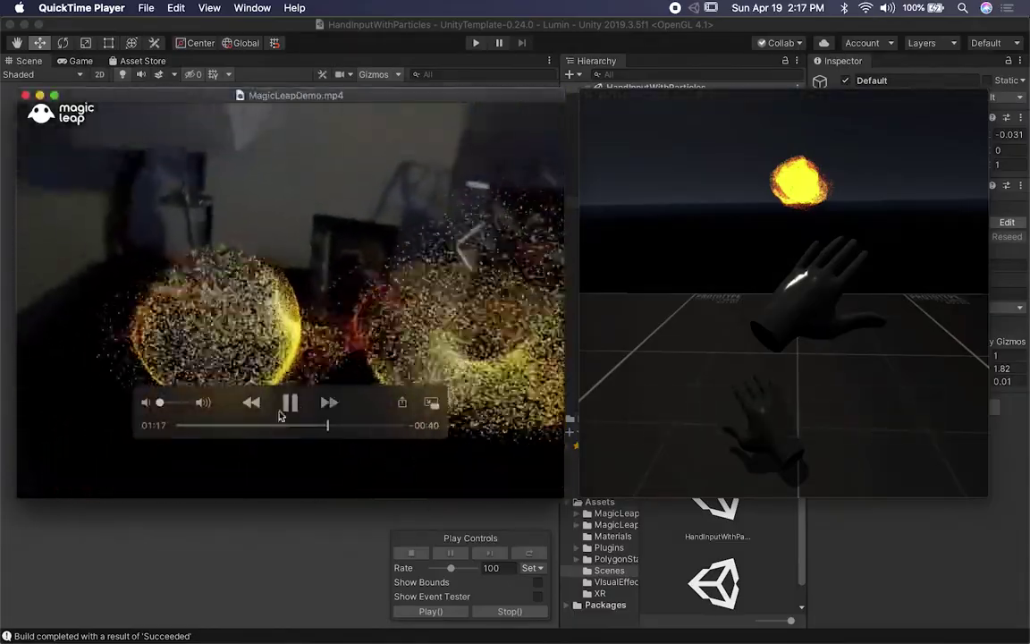
left_click(291, 408)
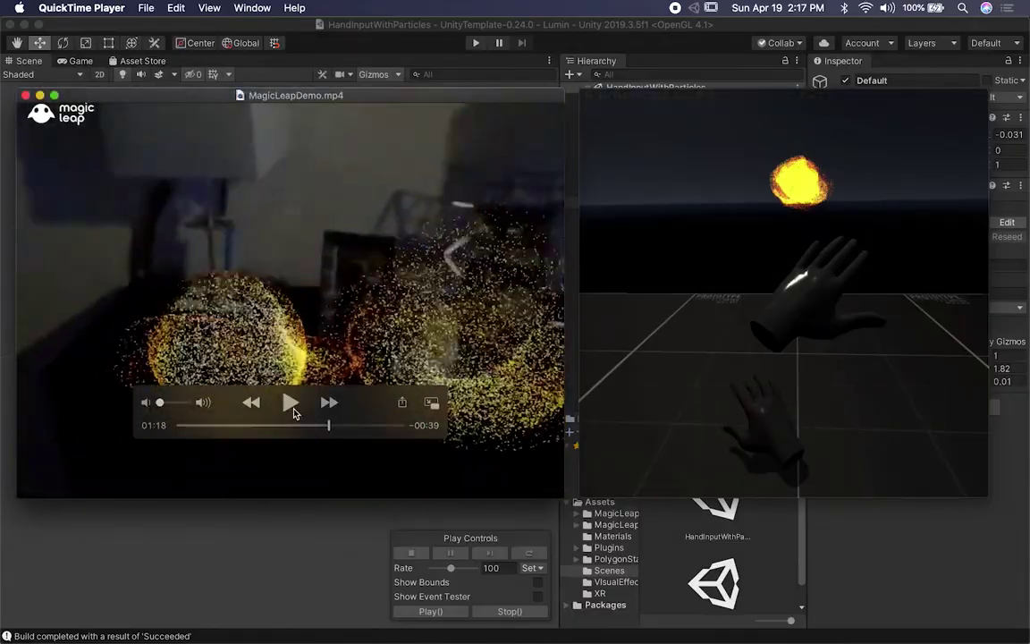
left_click(444, 27)
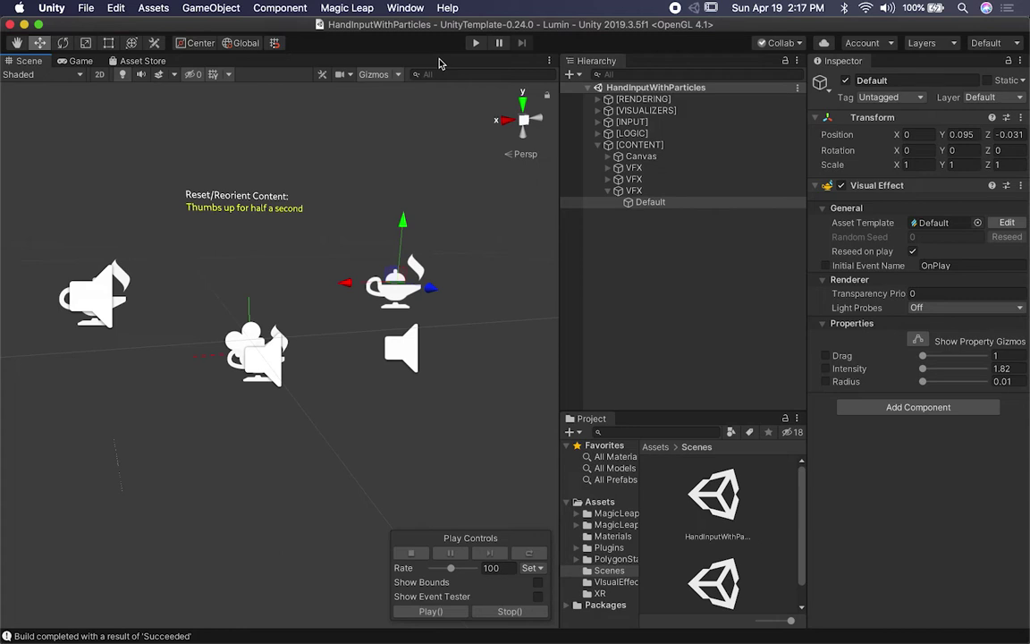
left_click_drag(339, 339, 420, 371, "alt")
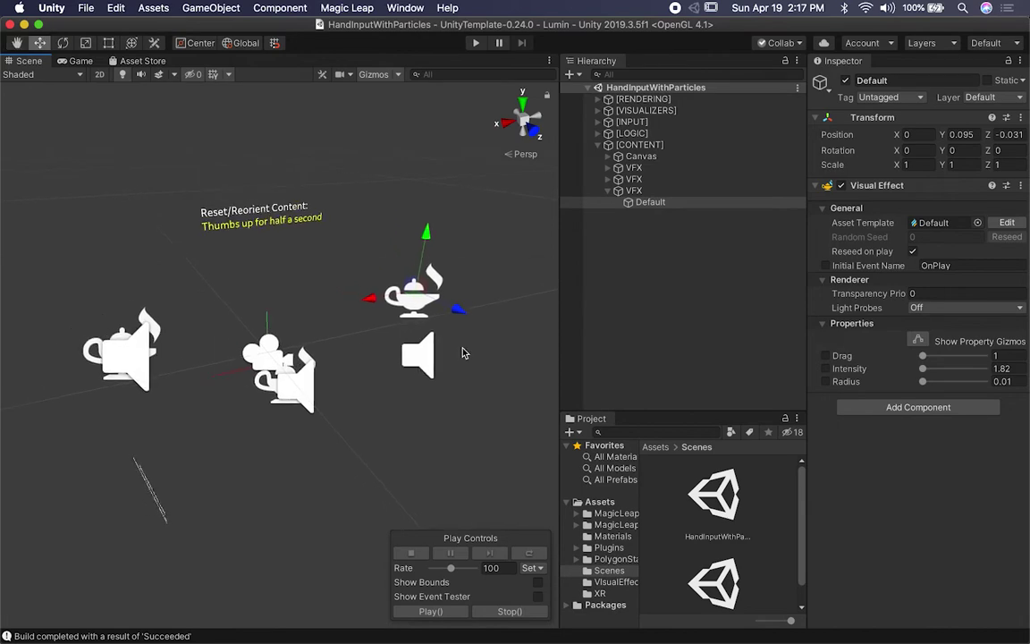
Switch to Chrome and bring up the Magic Leap download page for The Lab
key("super+Tab")
key("super+Tab")
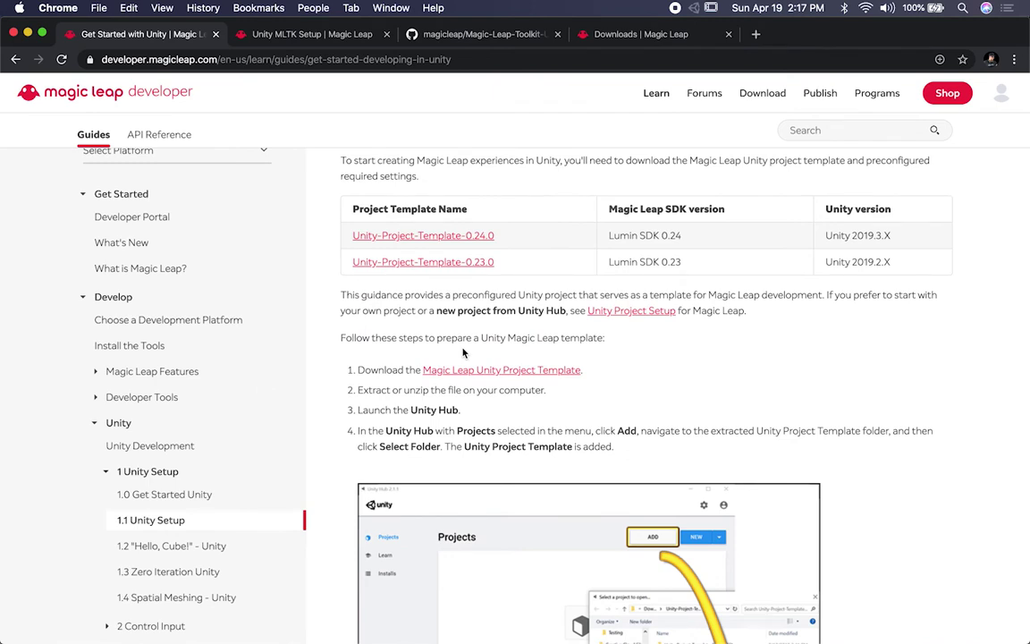
left_click(656, 36)
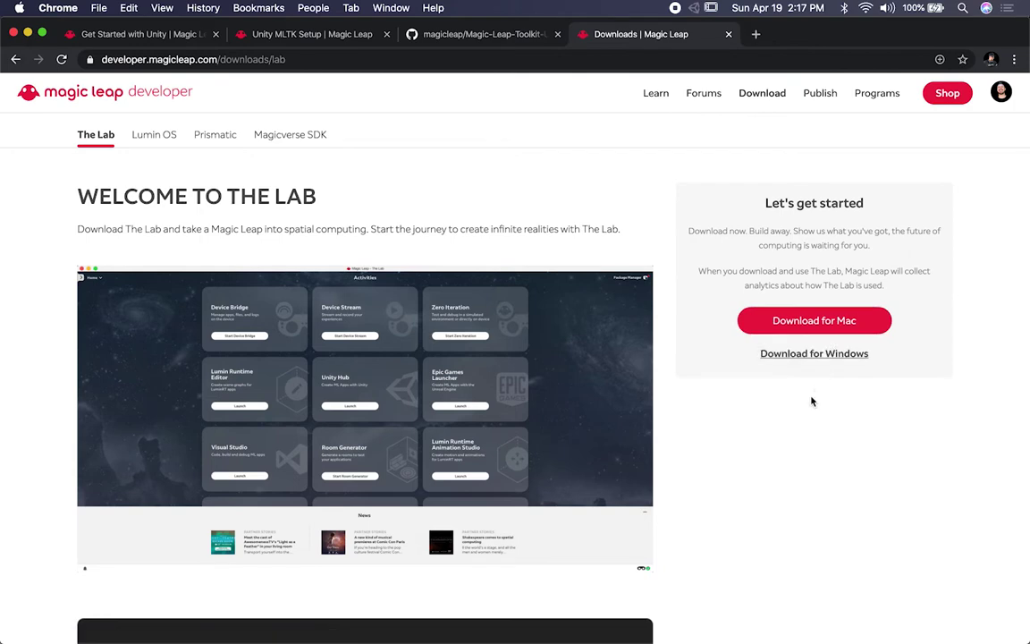
Switch to The Lab and review the Package Manager's bundles, installed tools and full package list
key("super+Tab")
key("super+Tab")
key("super+Tab")
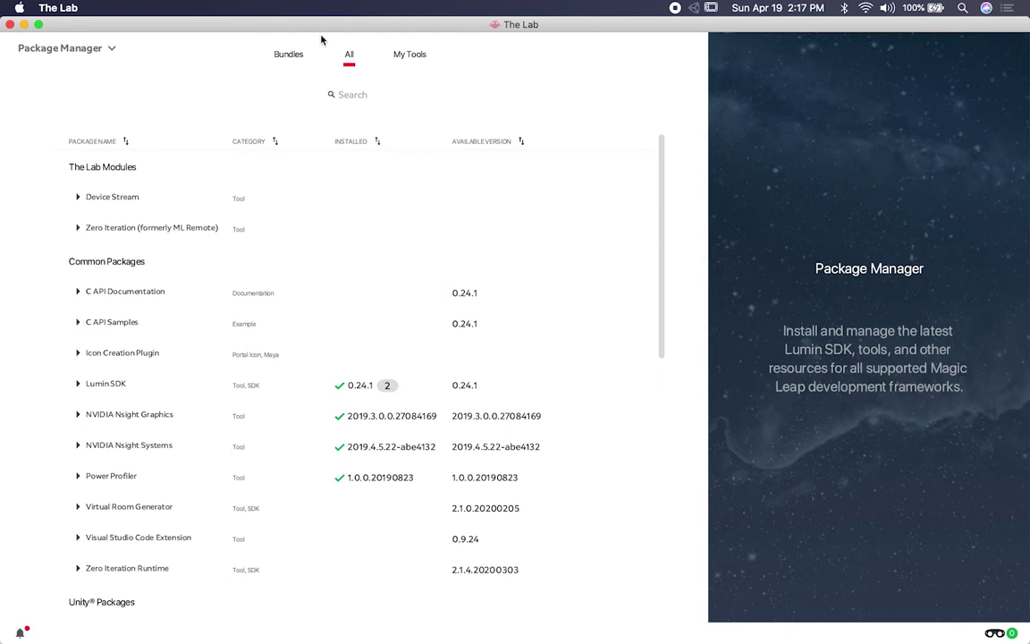
left_click(295, 55)
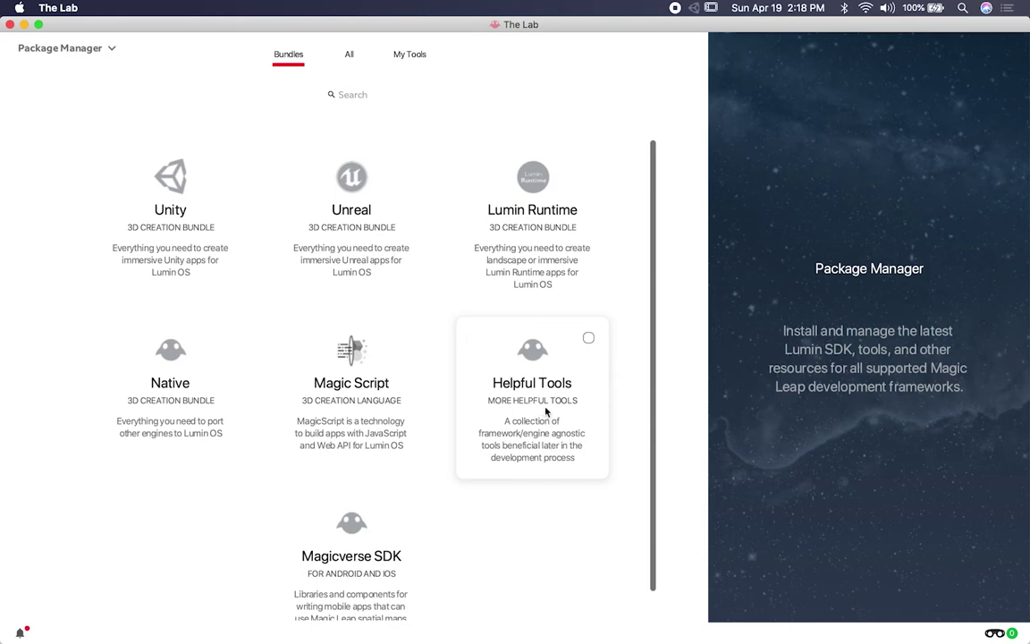
left_click(407, 57)
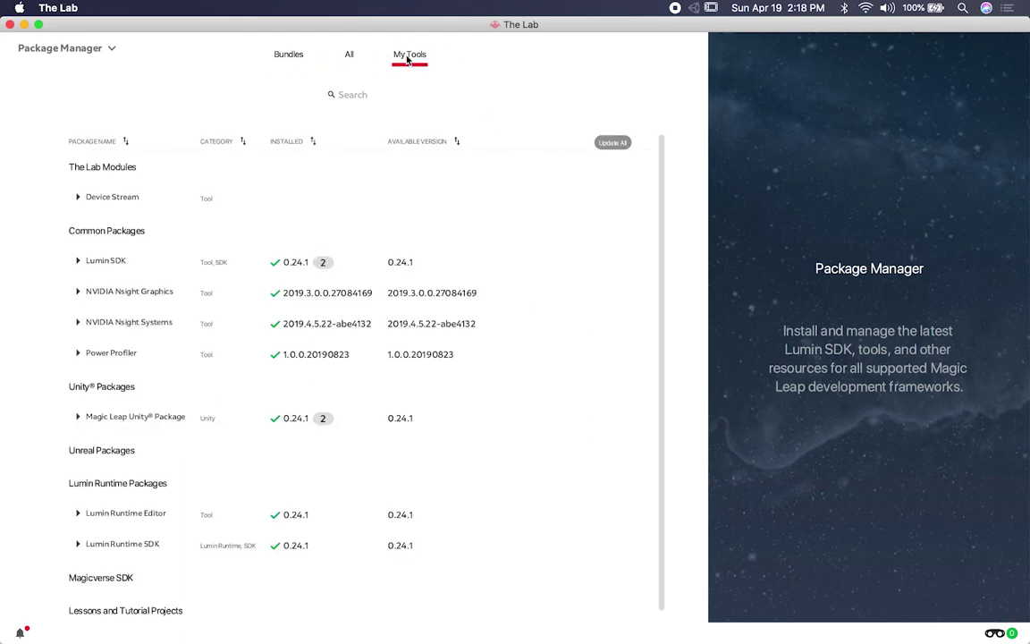
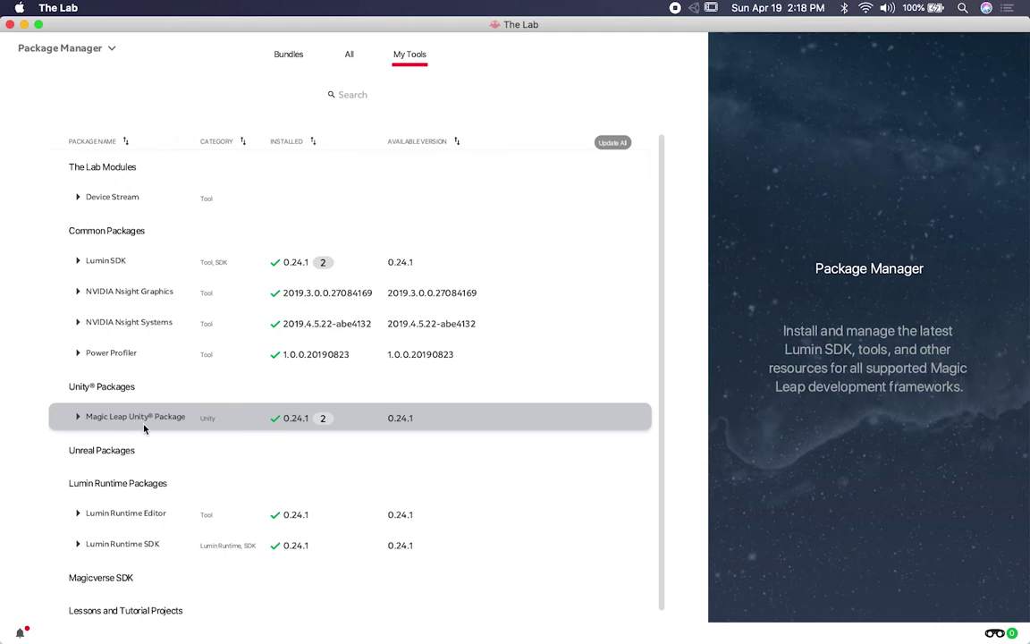
left_click(296, 55)
left_click(349, 54)
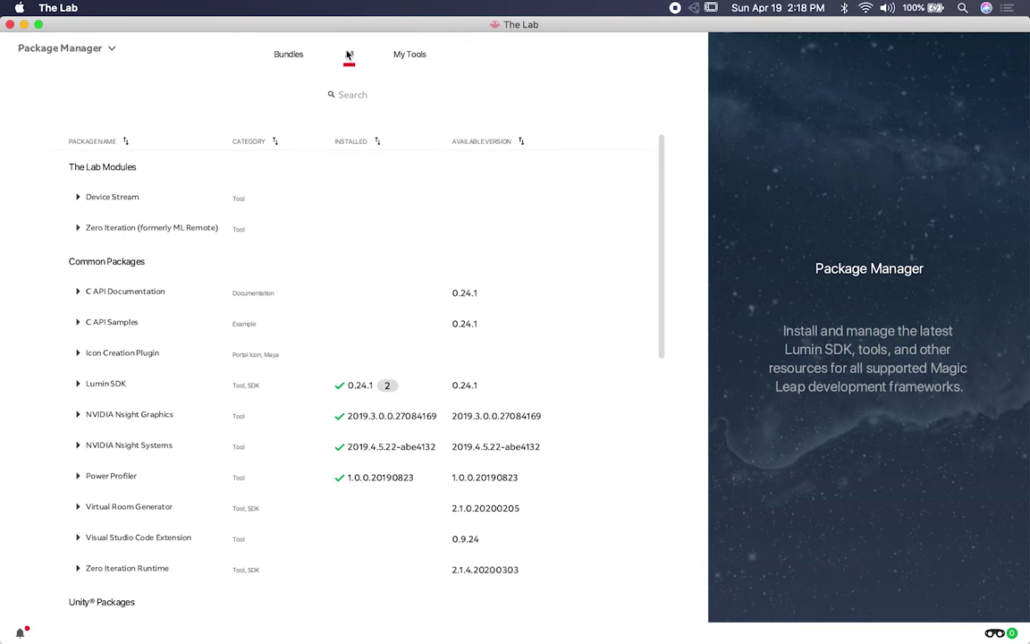
Launch Unity Hub and view the projects list containing UnityTemplate-0.24.0
key("super+Tab")
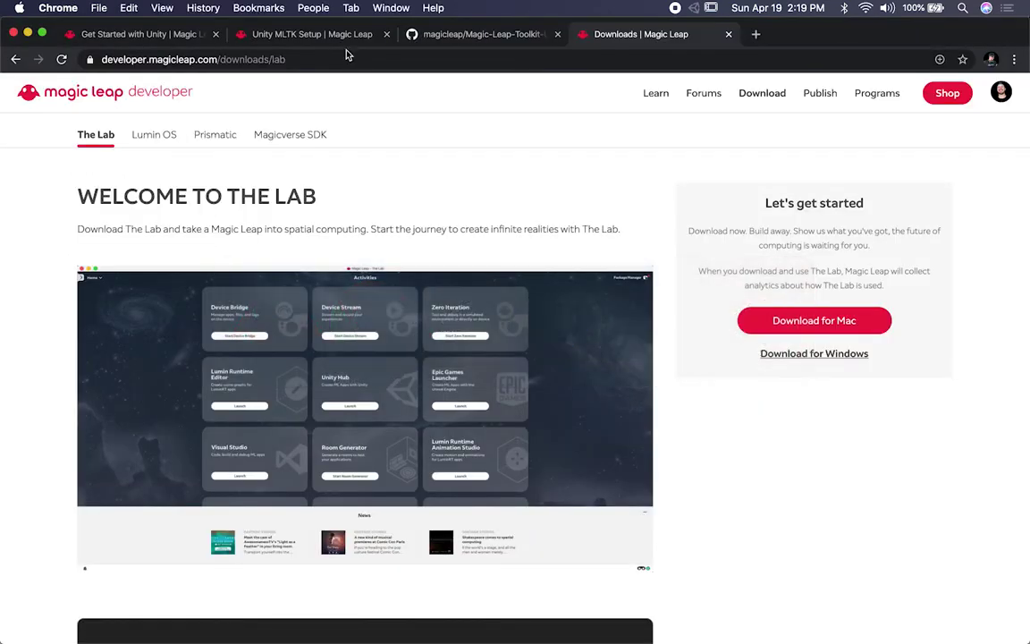
key("super+Tab")
key("super+Tab")
key("super+Tab")
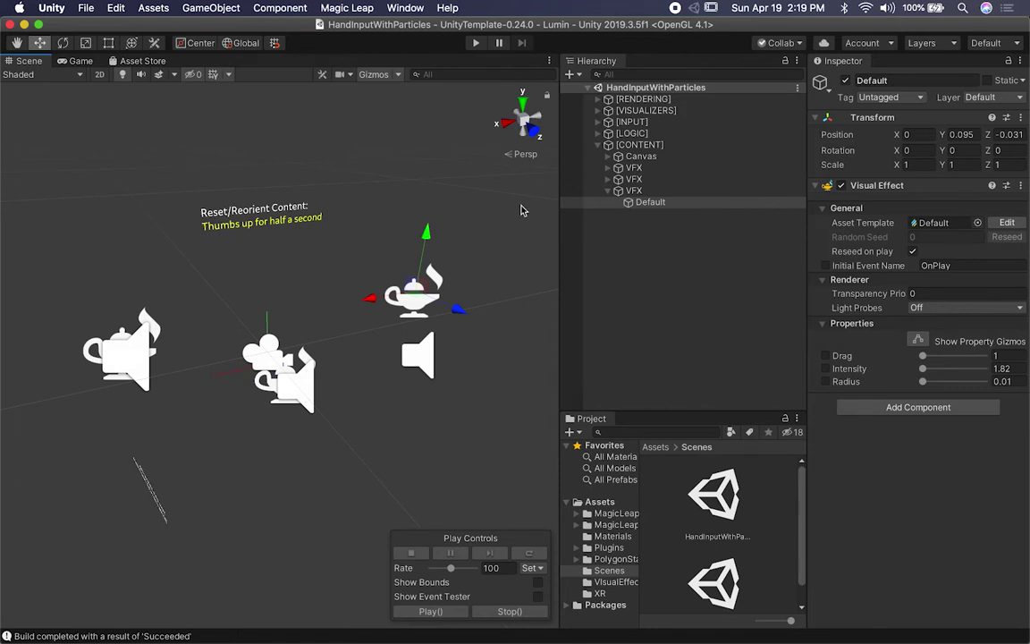
key("super+space")
type("uni")
key("Return")
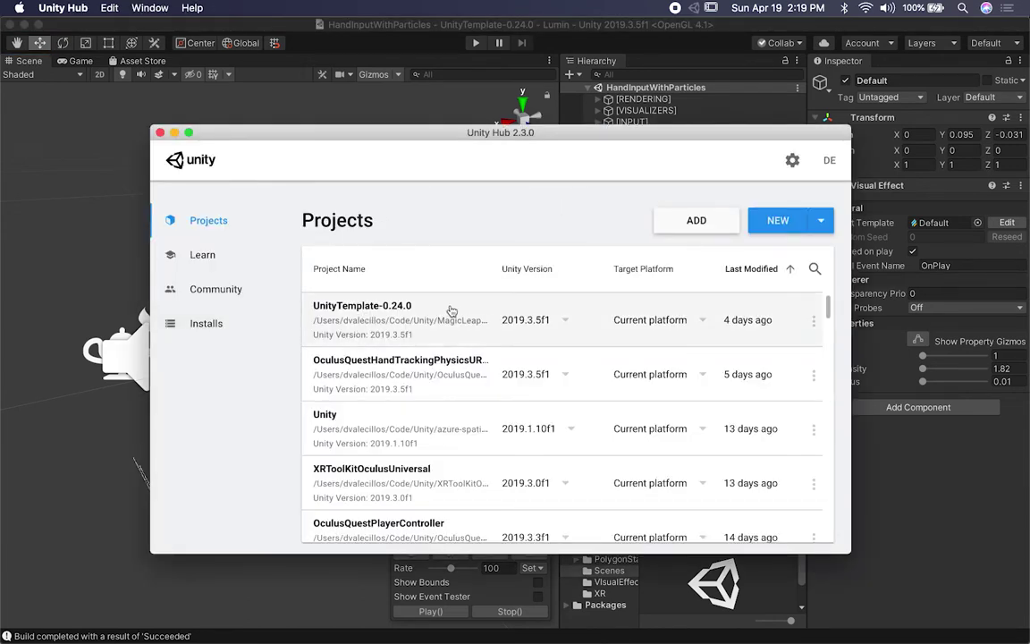
Switch to Chrome and view the Magic-Leap-Toolkit-Unity repository on GitHub
key("super+Tab")
key("super+shift+Tab")
key("super+Tab")
key("super+Tab")
key("super+Tab")
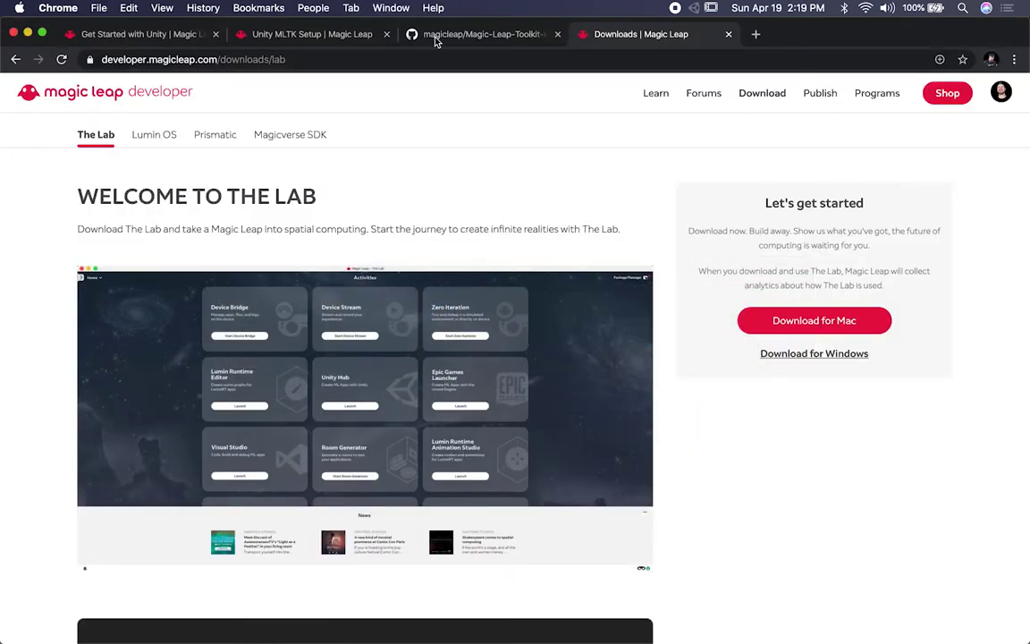
left_click(436, 43)
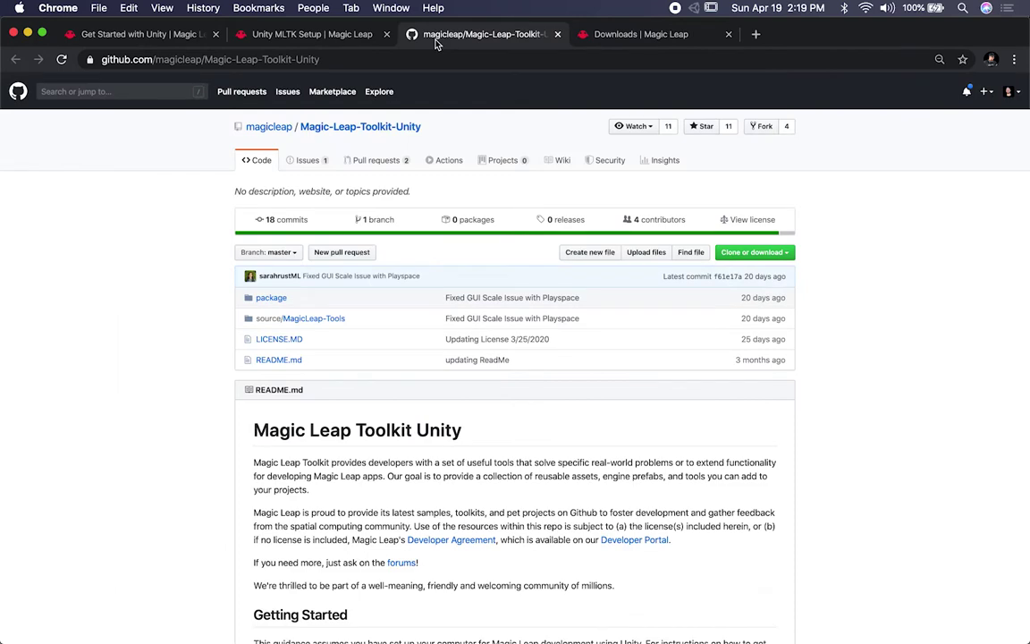
Find the Unity-Project-Template-0.24.0 link in the Magic Leap Unity Setup guide
left_click(138, 36)
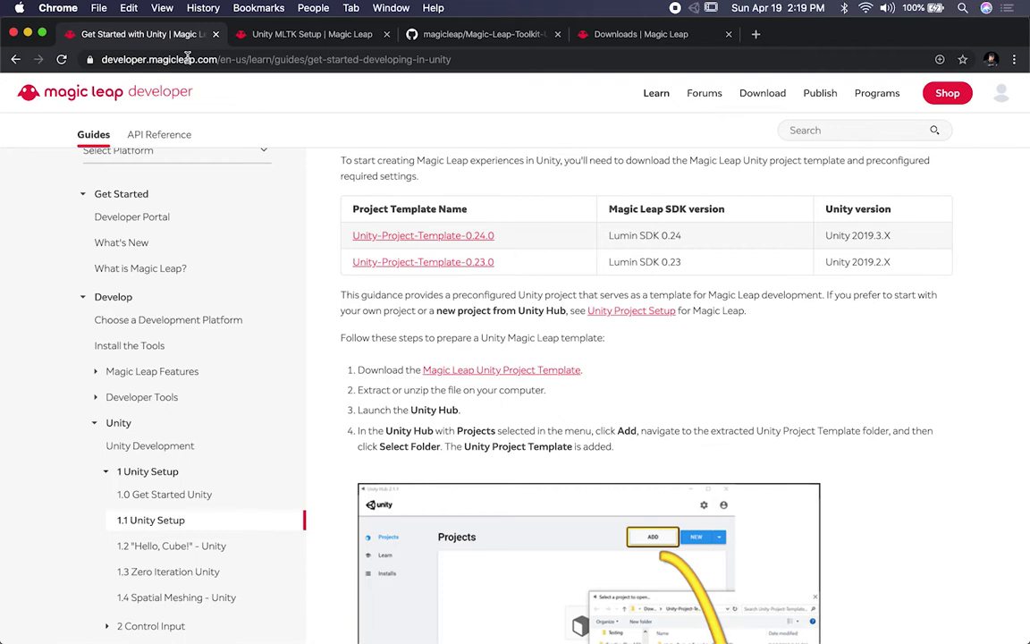
scroll(168, 420, "down", 2)
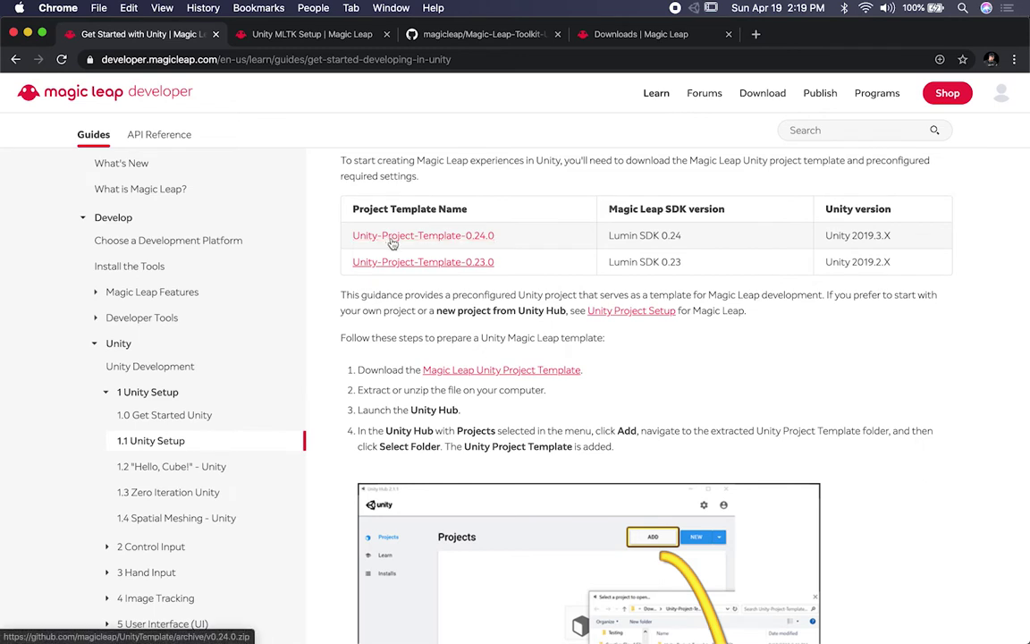
left_click(472, 237)
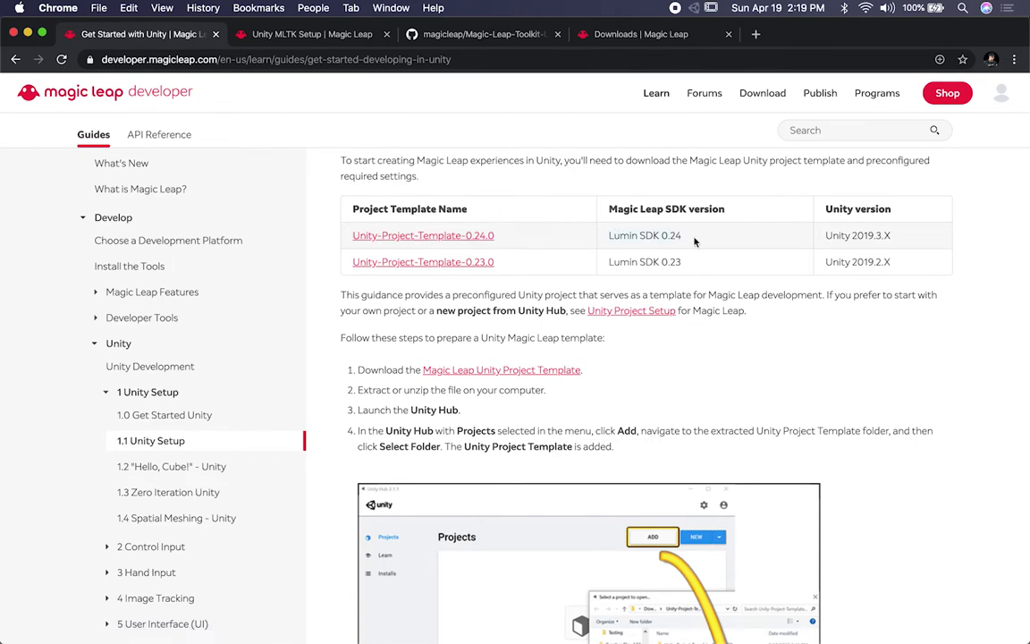
Return to the Unity editor and widen the Hierarchy and Project area and its folder list until the asset folder names are fully readable
key("super+Tab")
key("super+Tab")
key("super+Tab")
key("super+Tab")
key("super+Tab")
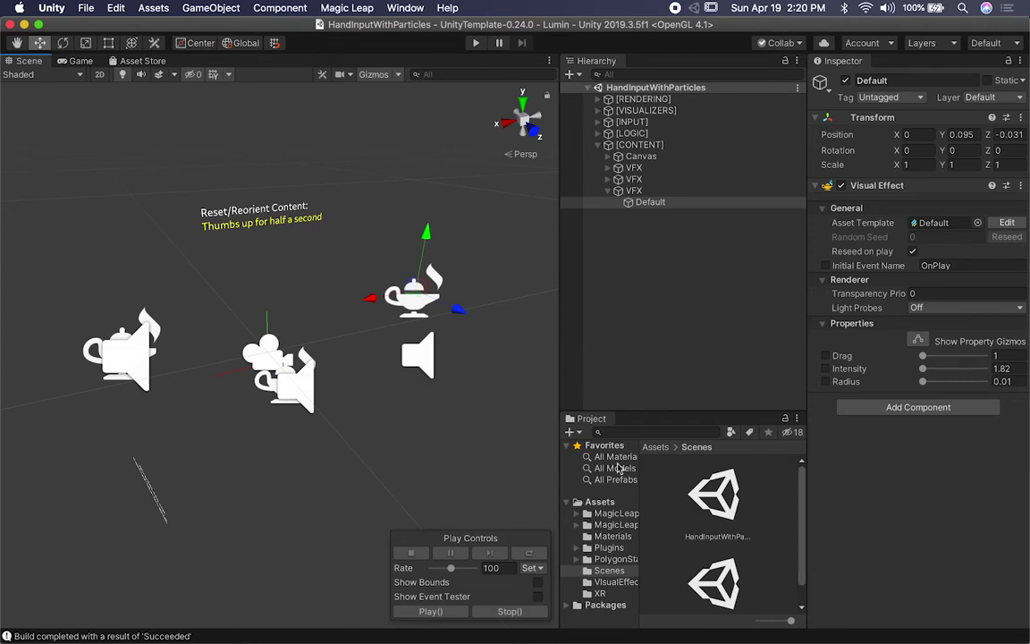
left_click_drag(556, 477, 486, 477)
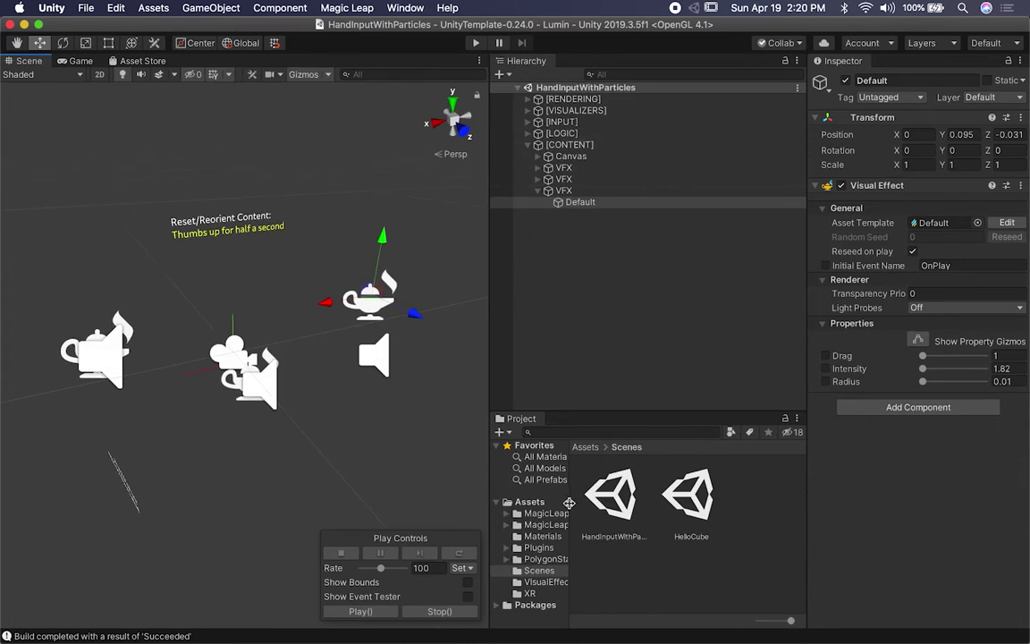
left_click_drag(570, 502, 649, 503)
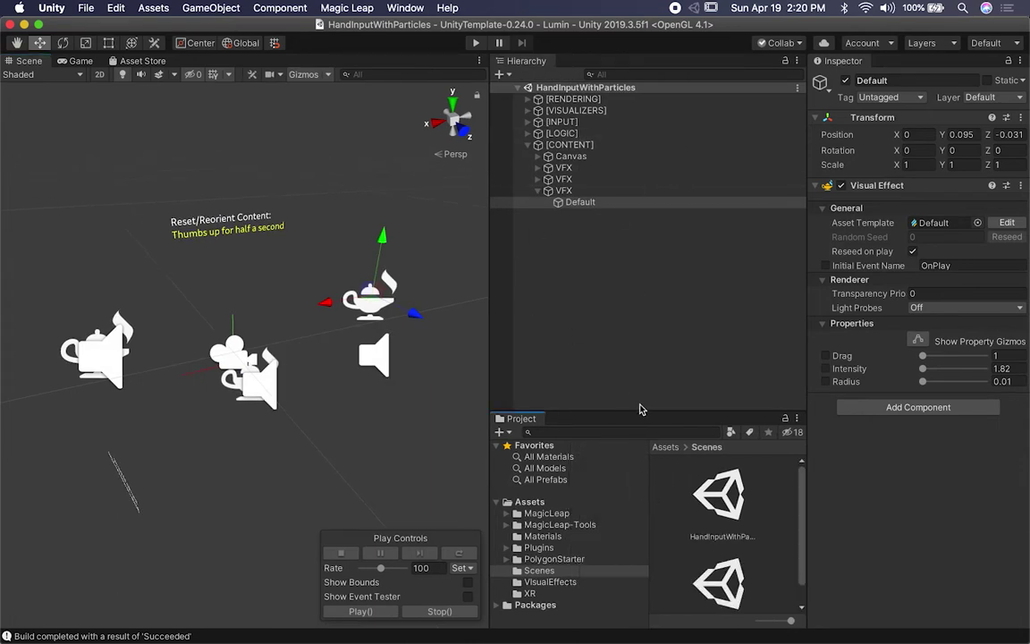
Enlarge the Project area vertically and view the contents of the MagicLeap folder, leaving its folder tree collapsed
left_click_drag(644, 417, 653, 248)
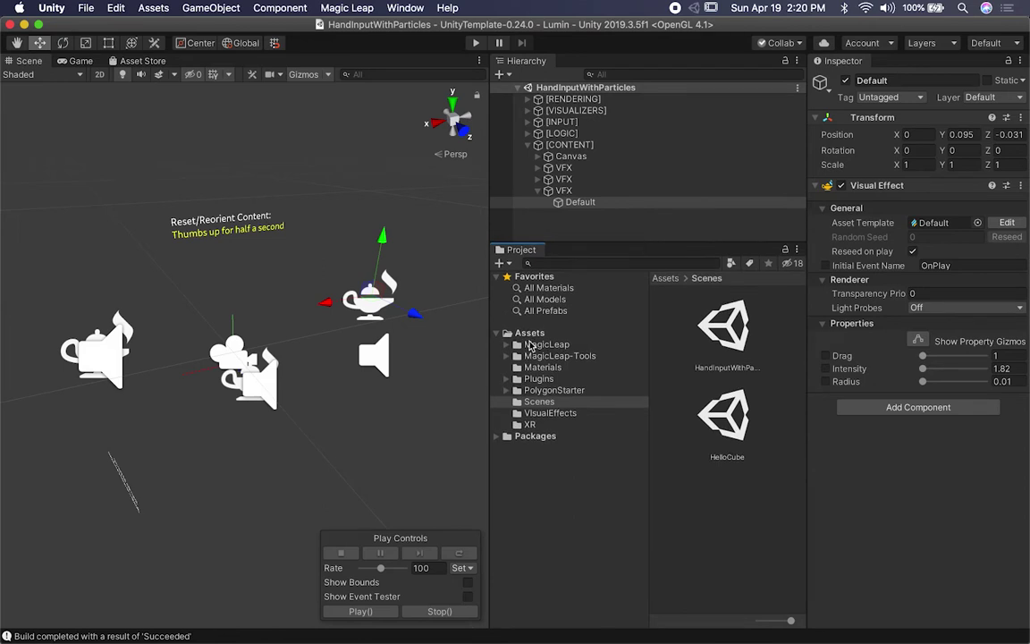
left_click(541, 345)
left_click(517, 344, "alt")
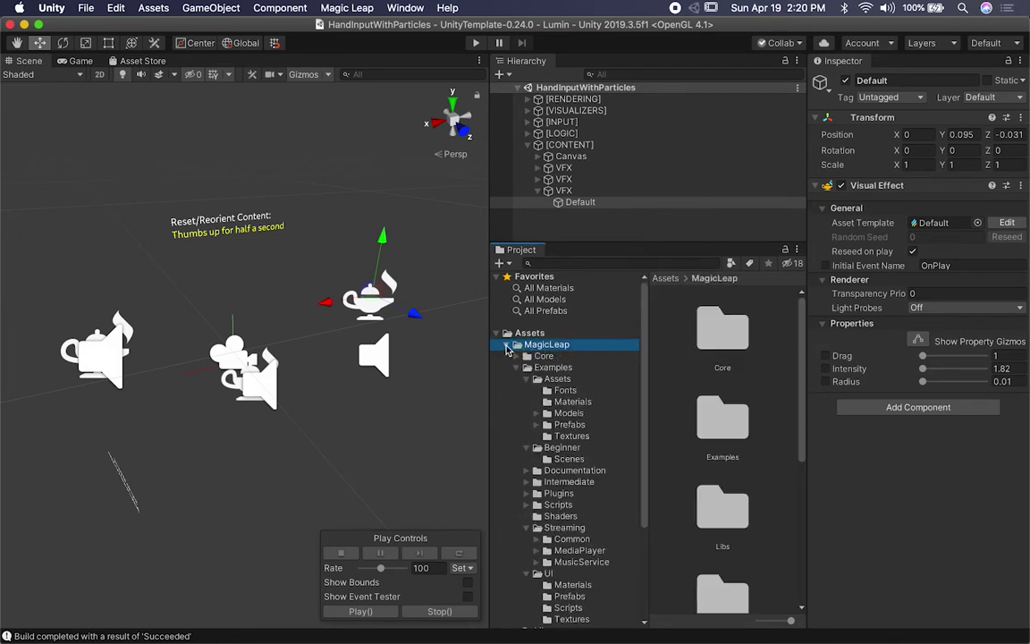
left_click(506, 346)
Open the HelloCube scene from the Scenes folder and frame its red cube at an angle in the Scene view
left_click(538, 401)
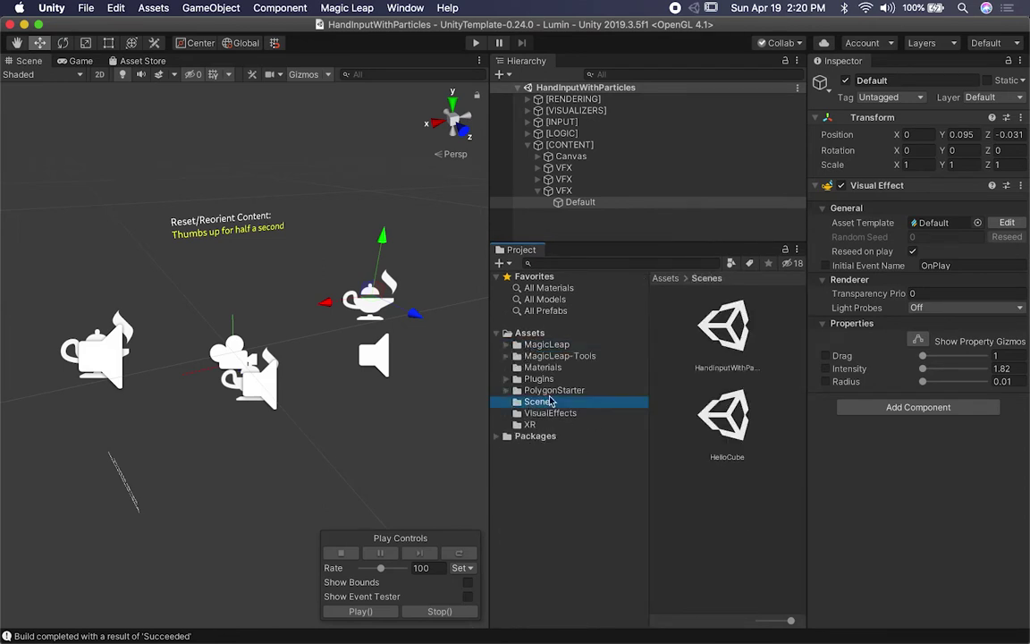
left_click(722, 420)
double_click(722, 420)
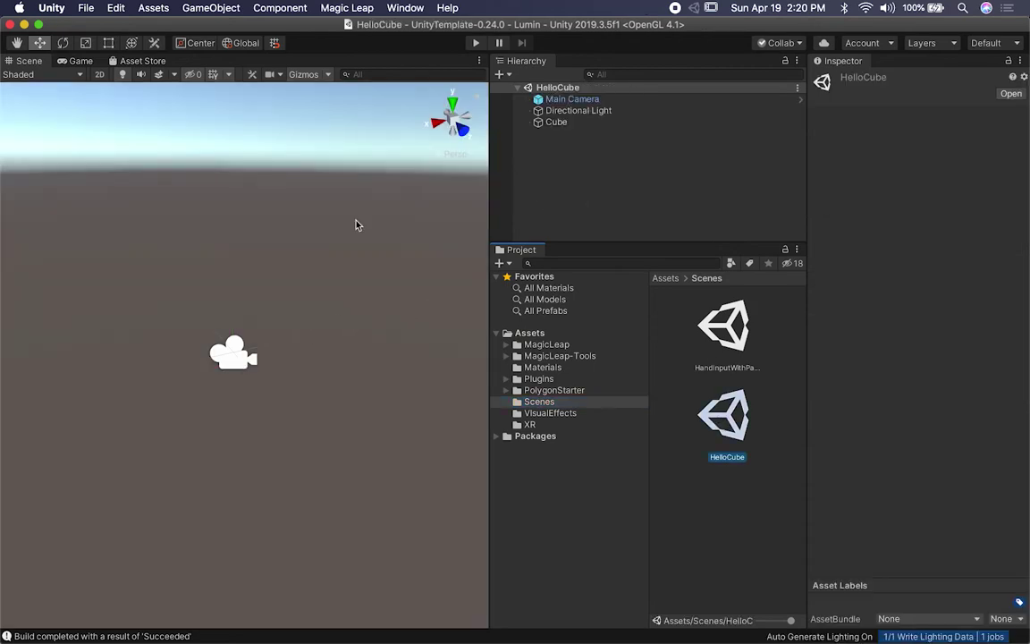
key("f")
left_click_drag(161, 386, 207, 390, "alt")
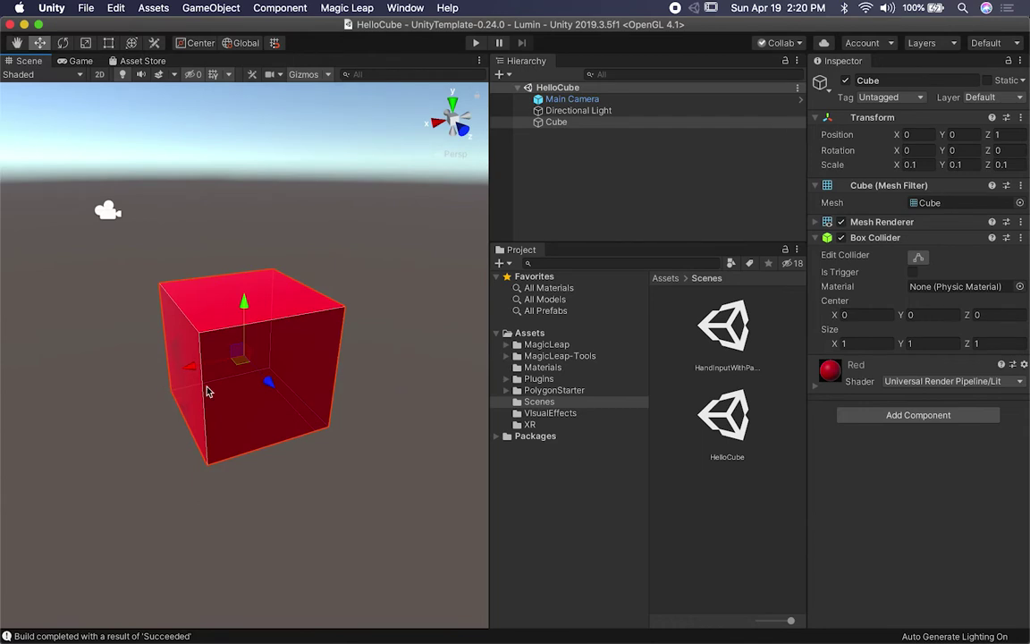
Expand MagicLeap-Tools with all its subfolders and look through the Code, Input, Presentation and Prefabs folders
left_click(506, 357, "alt")
scroll(554, 429, "down", 3)
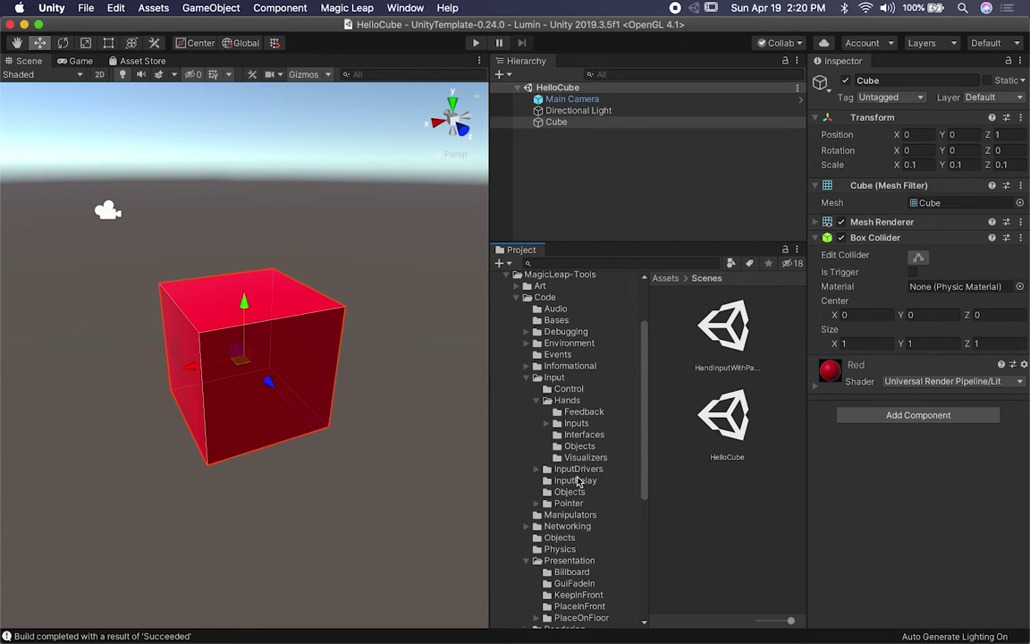
scroll(590, 476, "down", 5)
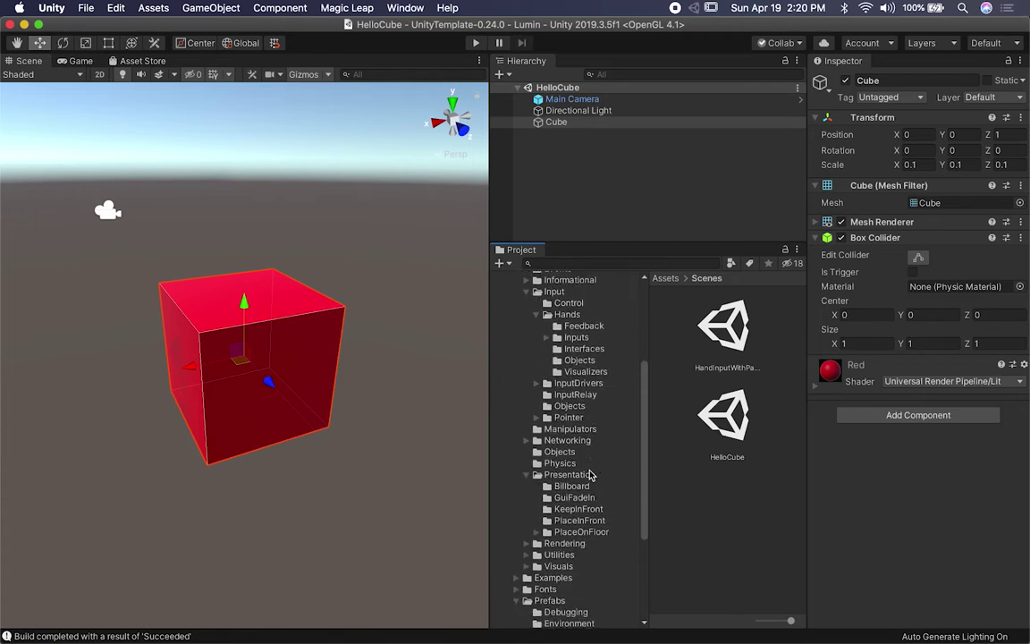
scroll(595, 357, "up", 2)
scroll(595, 357, "up", 3)
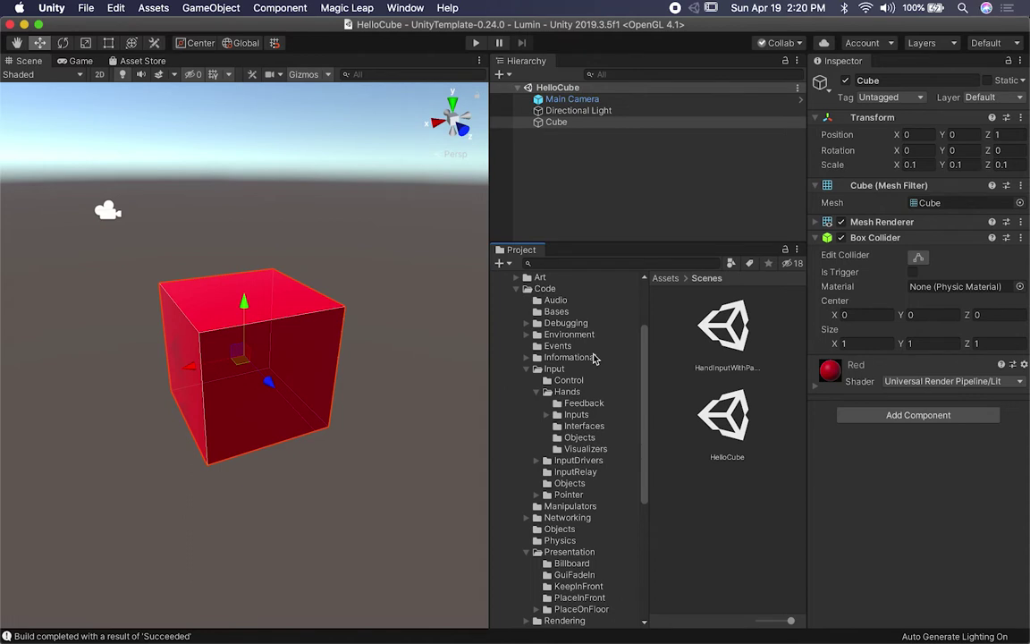
scroll(594, 359, "up", 2)
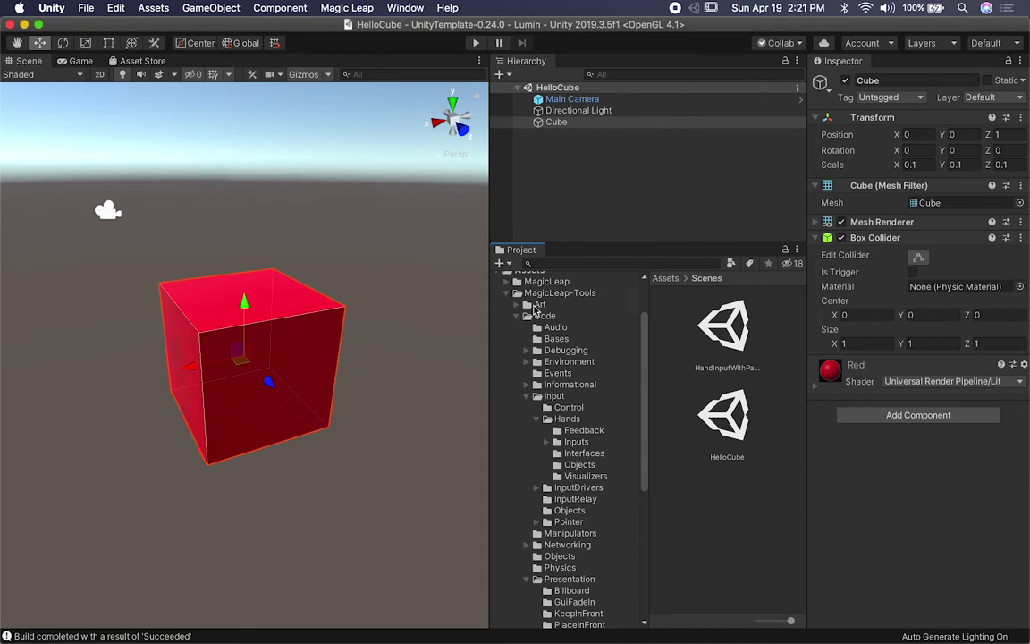
Switch to Chrome and review the Unity MLTK Setup guide down to its privilege requirements
key("super+Tab")
key("super+Tab")
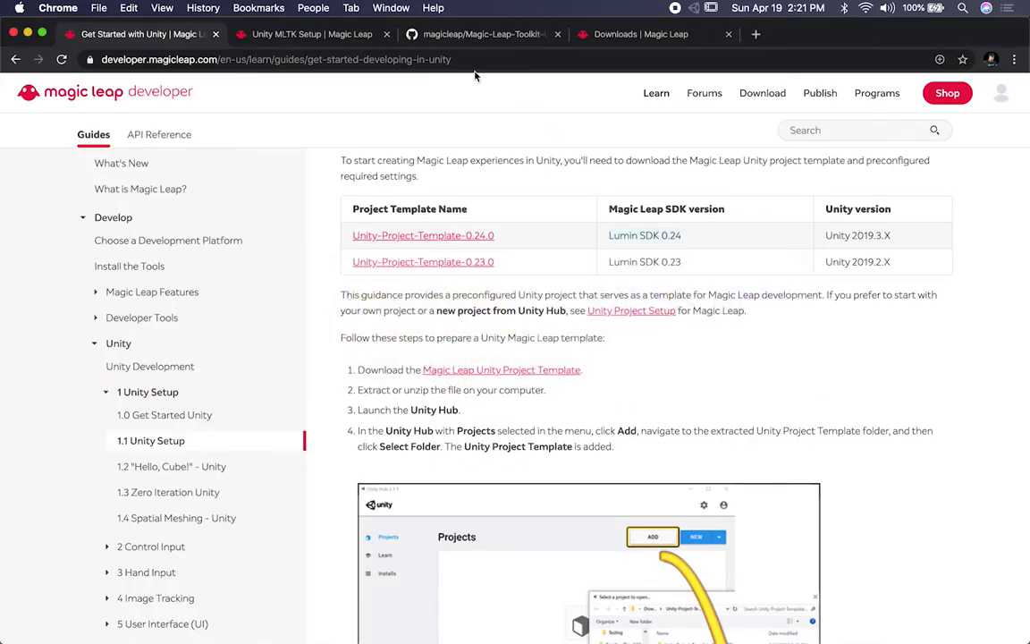
left_click(295, 34)
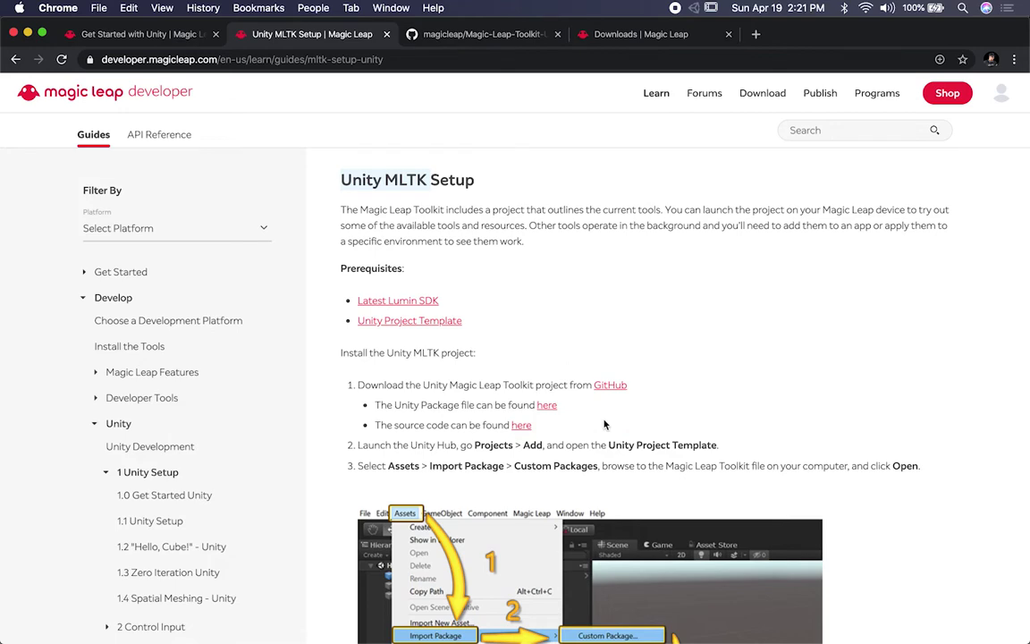
scroll(605, 425, "down", 10)
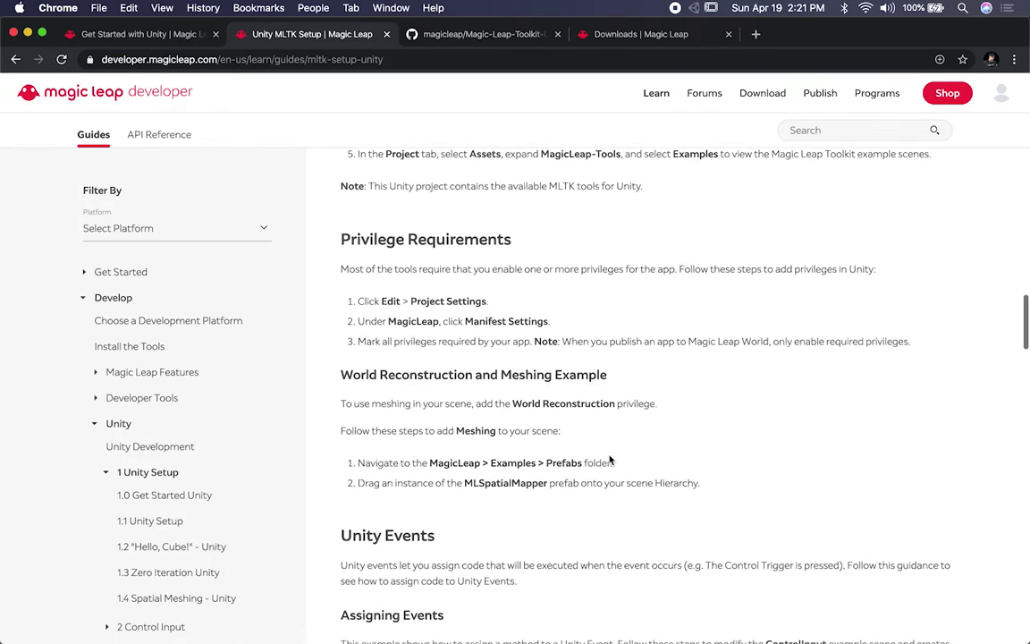
View the Magic-Leap-Toolkit-Unity repository on GitHub and skim its README
left_click(442, 34)
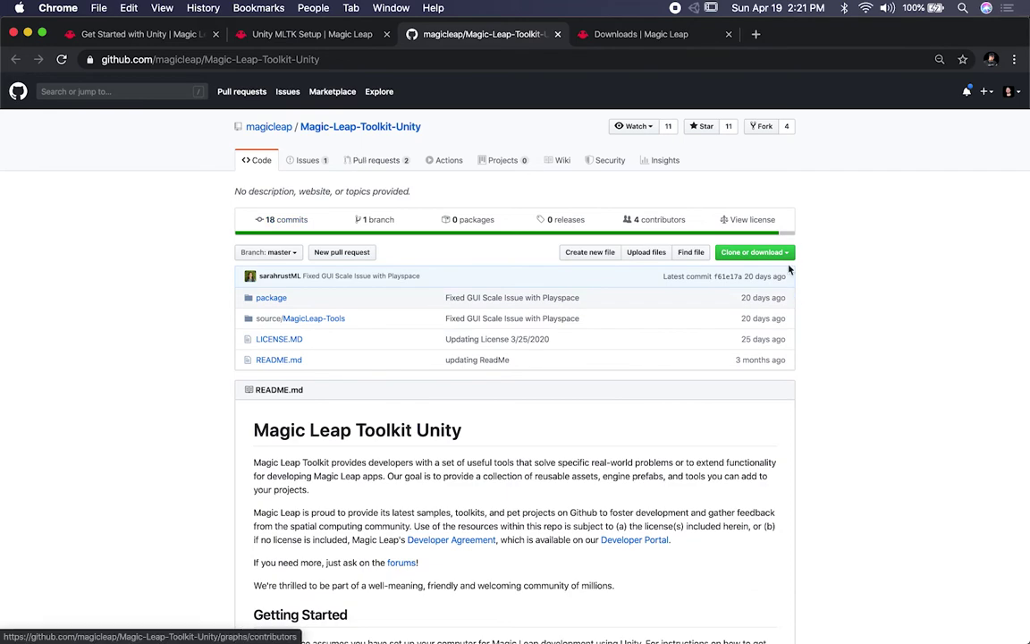
scroll(835, 420, "down", 5)
scroll(835, 420, "up", 5)
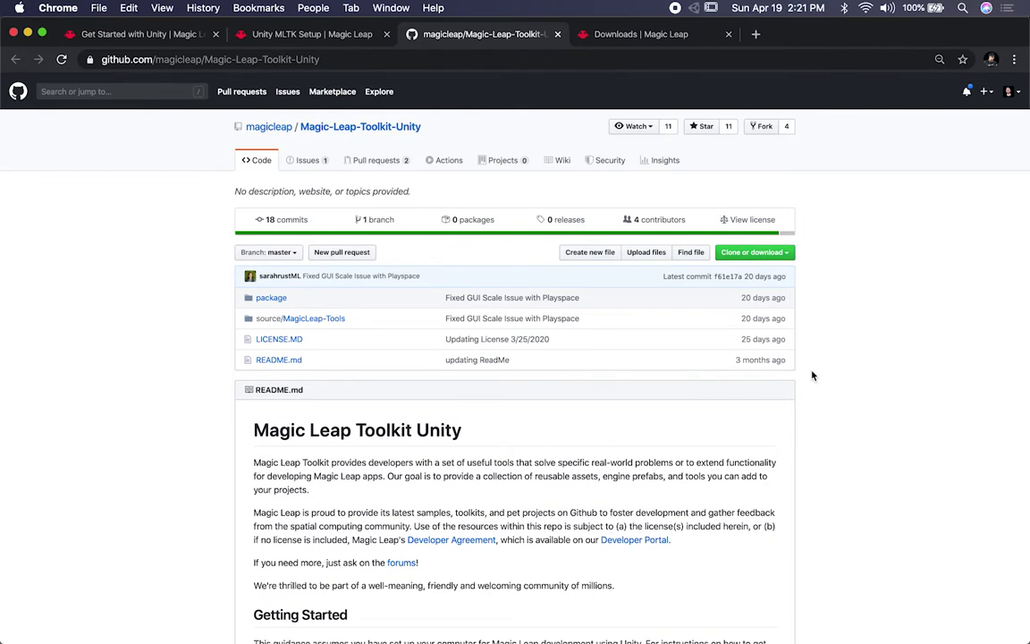
Return to the Unity editor, collapse MagicLeap-Tools and compare the contents of the MagicLeap and MagicLeap-Tools folders
key("super+Tab")
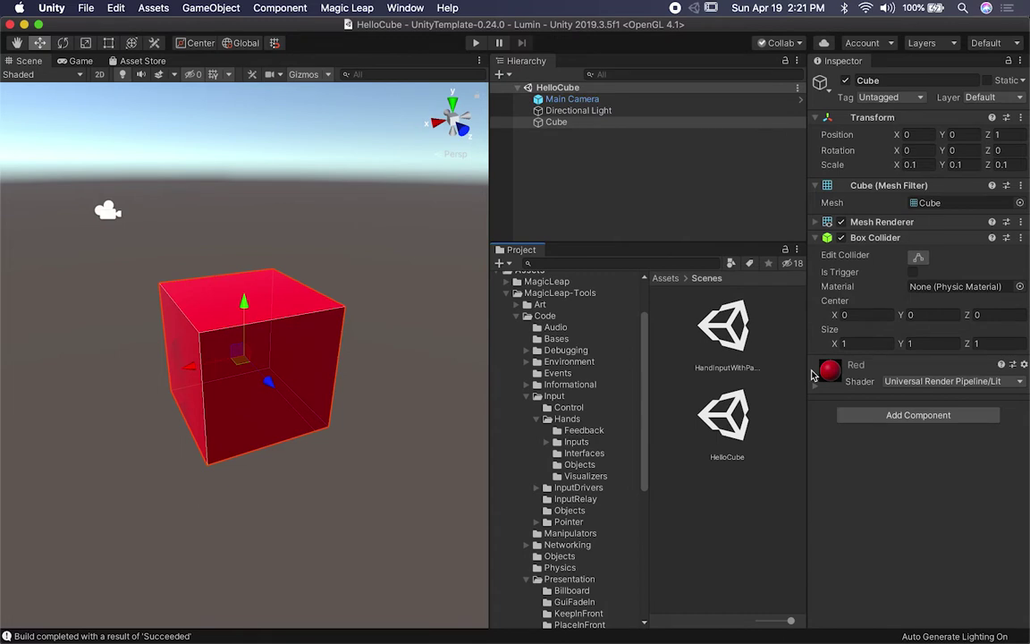
left_click(559, 293)
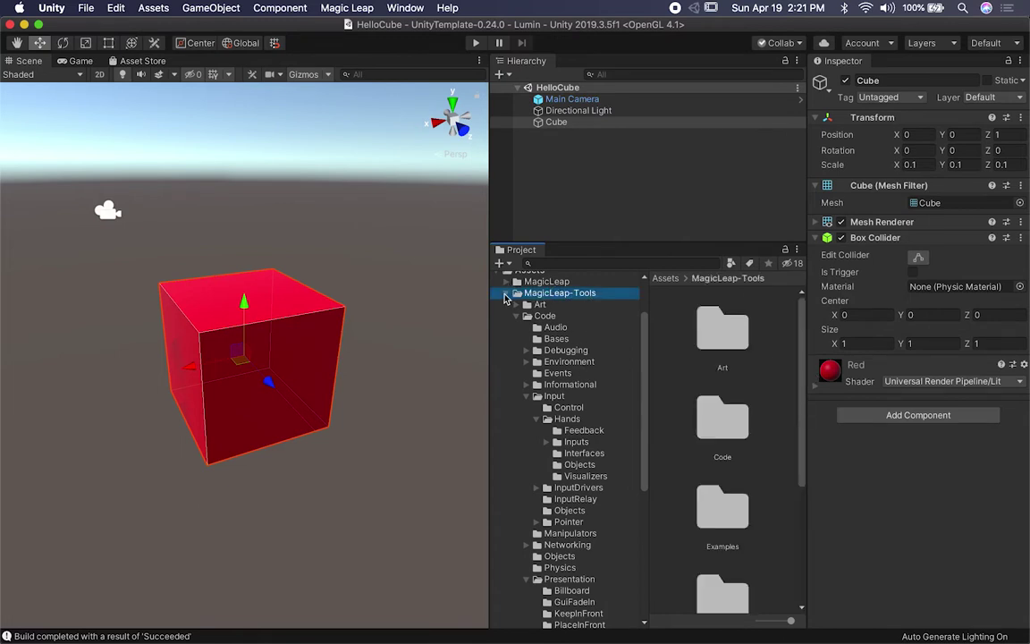
left_click(505, 298)
left_click(556, 345)
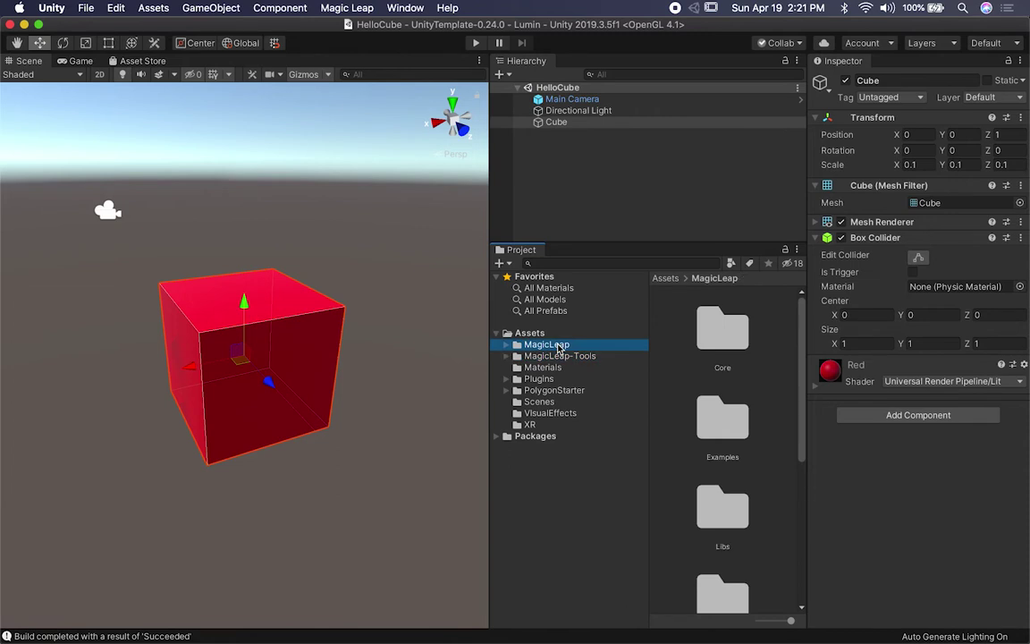
left_click(563, 355)
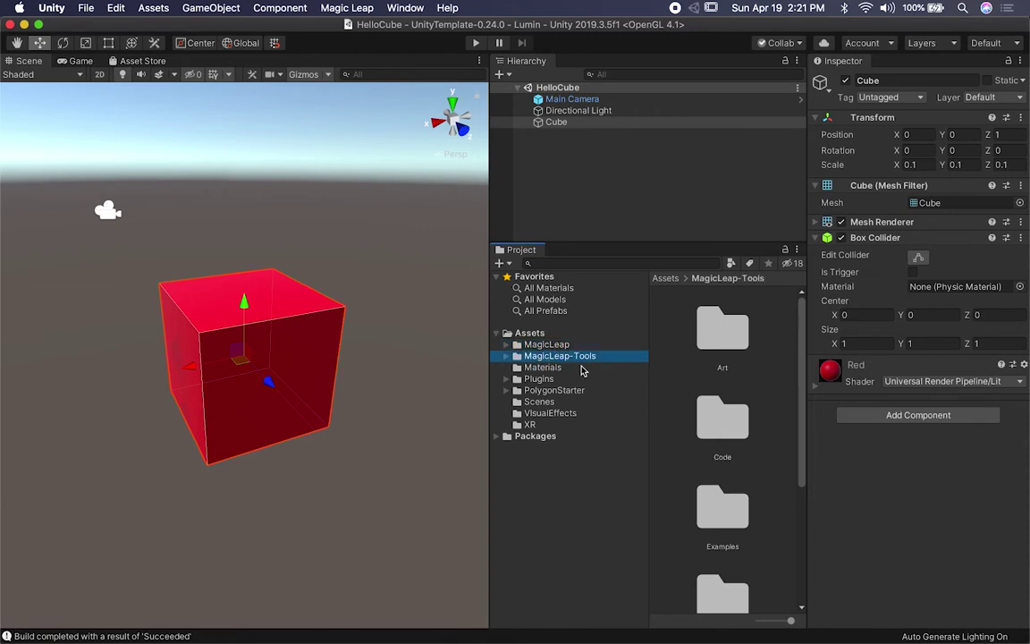
Expand MagicLeap-Tools and view the hand scripts in the Hands folder under Code and Input
key("Right")
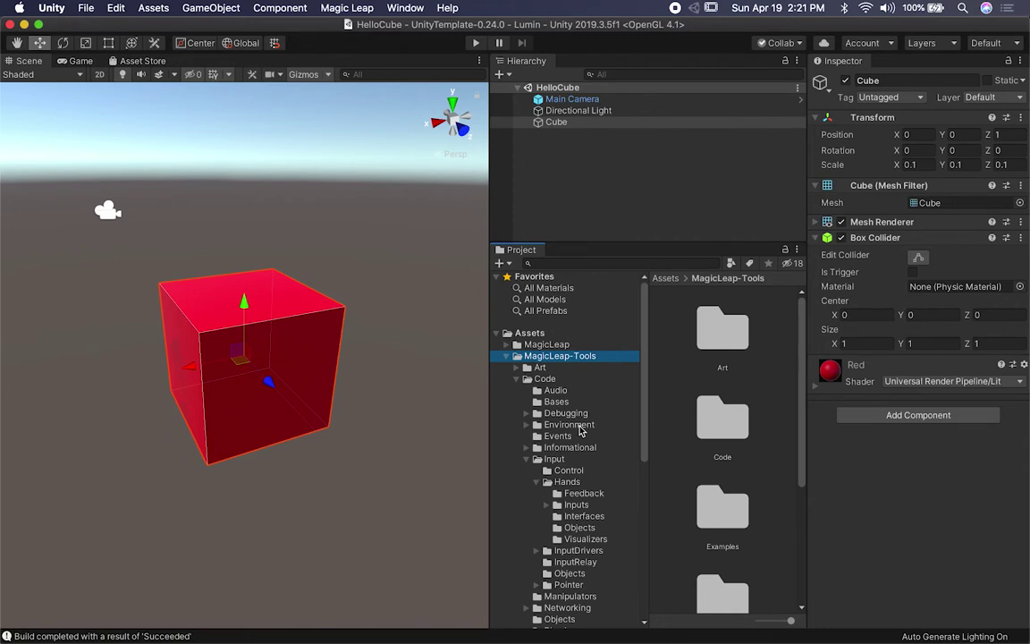
scroll(581, 429, "down", 5)
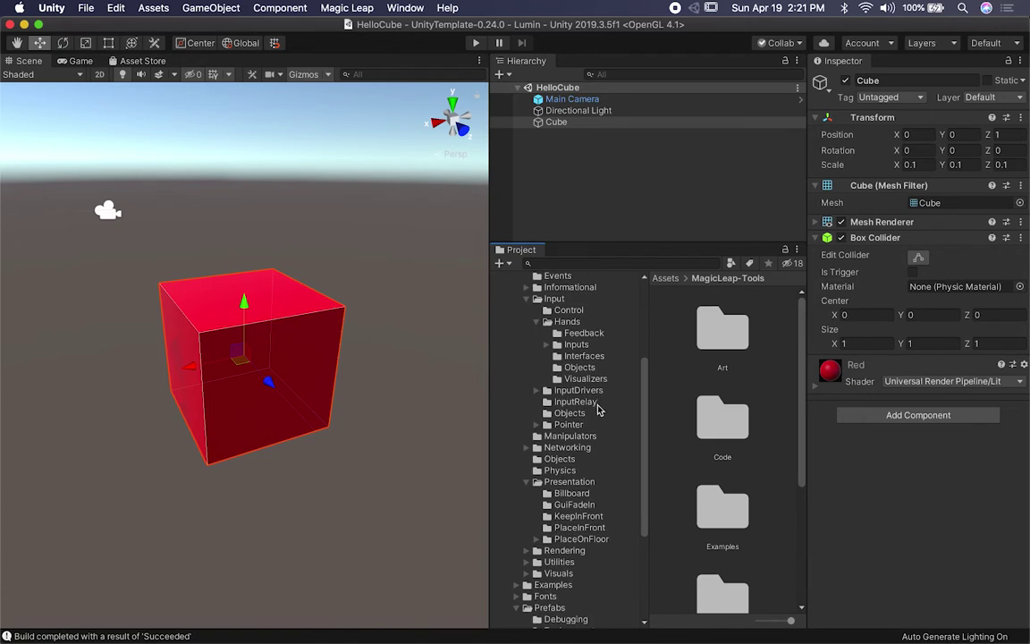
left_click(572, 323)
scroll(574, 328, "up", 2)
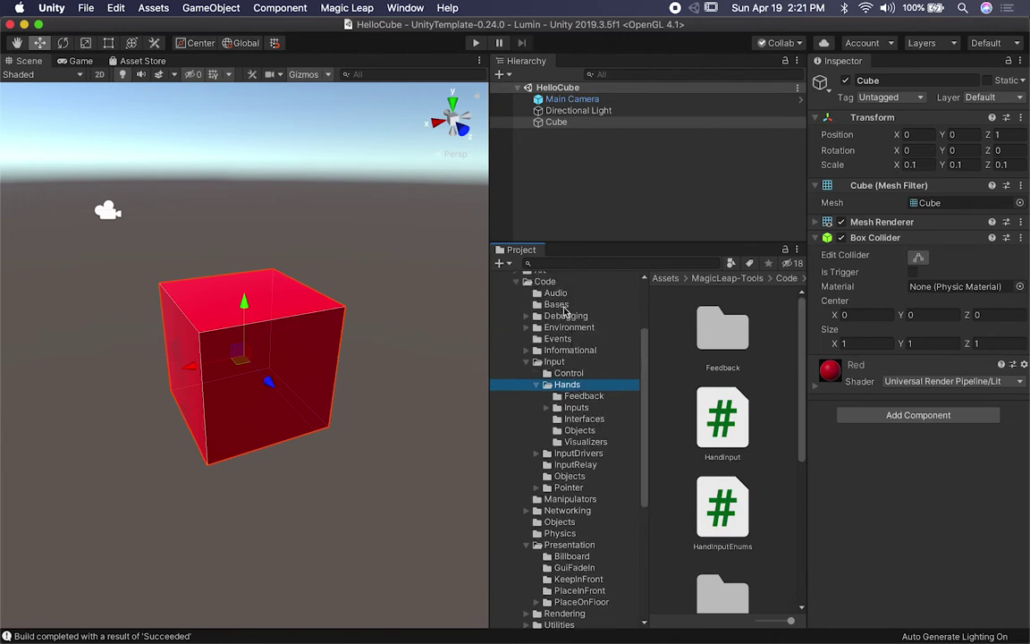
Collapse the Code folder and expand Examples in MagicLeap-Tools, keeping its ControlPointer and HandInput subfolders collapsed
left_click(536, 361)
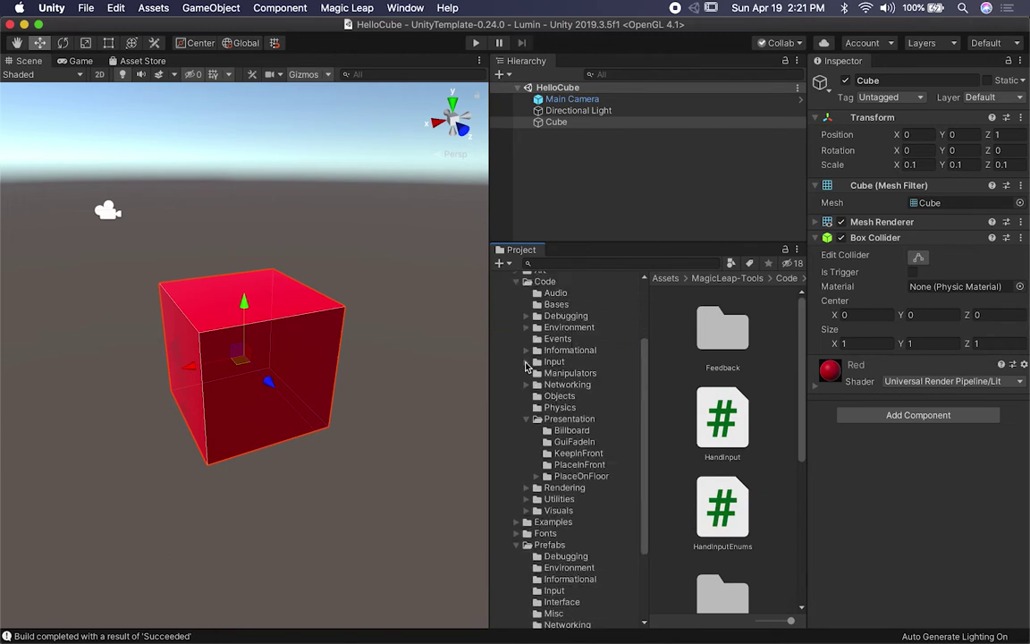
left_click(528, 420)
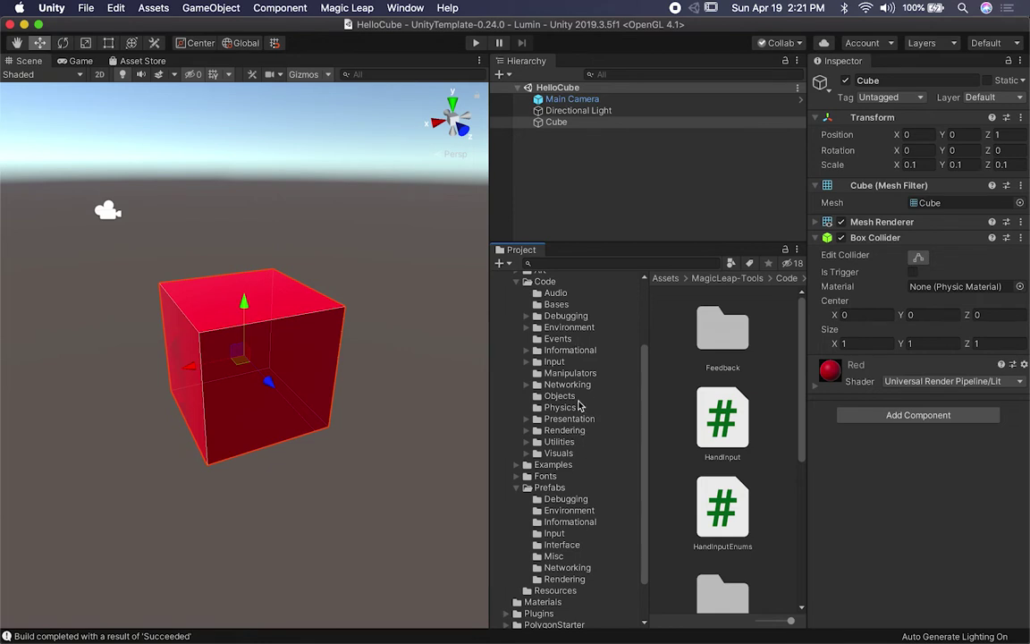
scroll(541, 505, "up", 2)
left_click(547, 501)
left_click(527, 318)
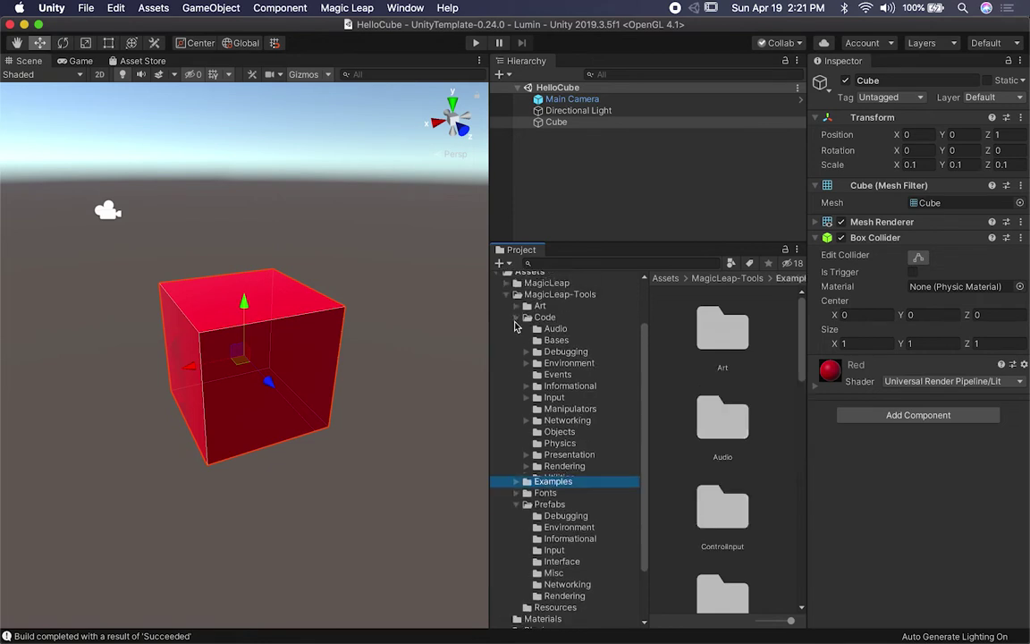
left_click(527, 390)
scroll(572, 452, "down", 3)
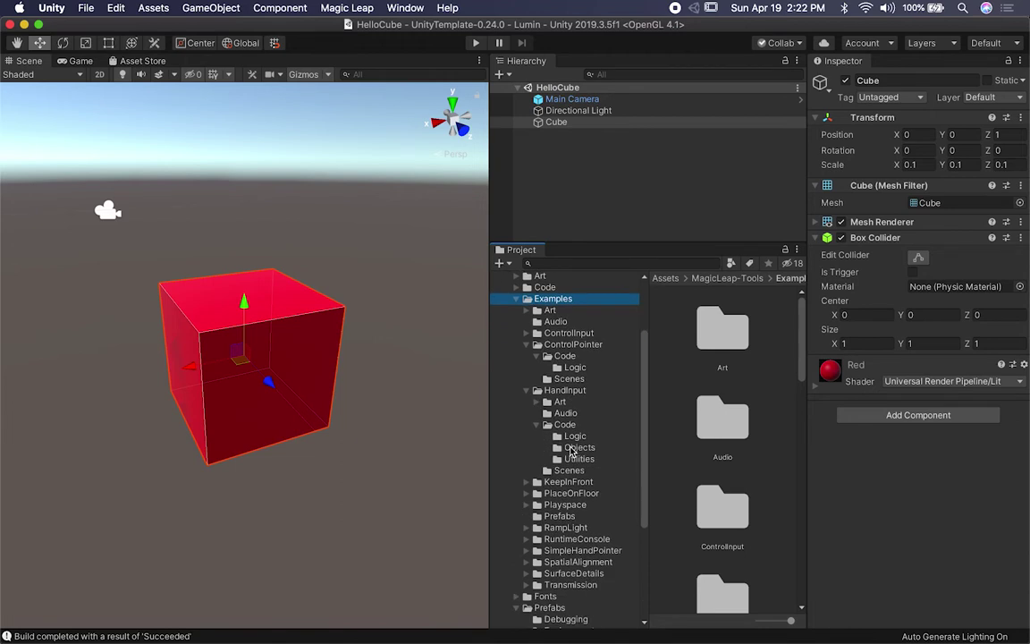
left_click(527, 344)
left_click(526, 356)
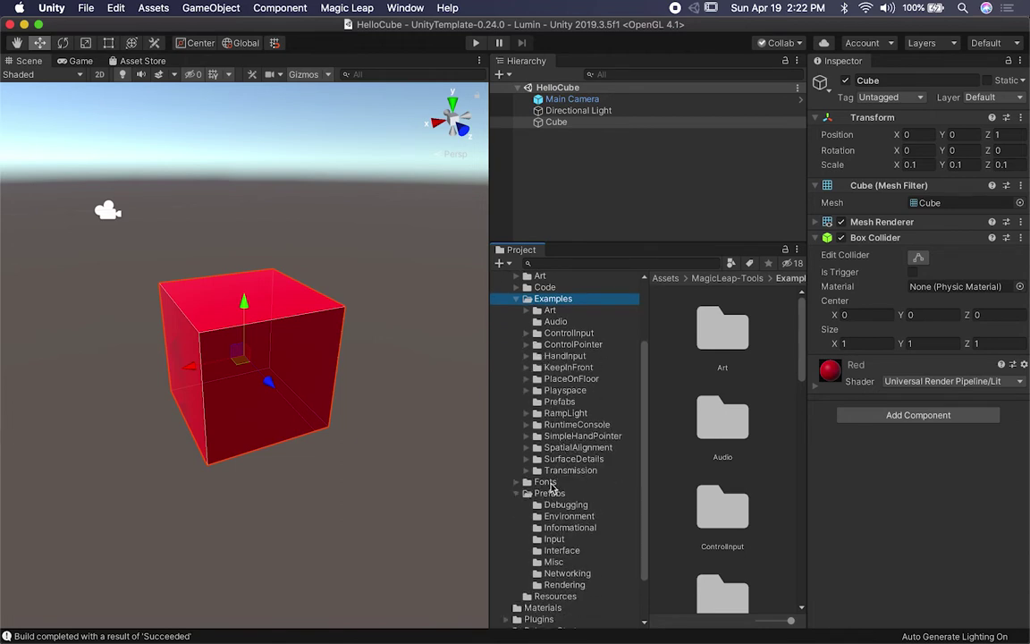
Look into the ControlPointer, KeepInFront and HandInput example folders
left_click(565, 333)
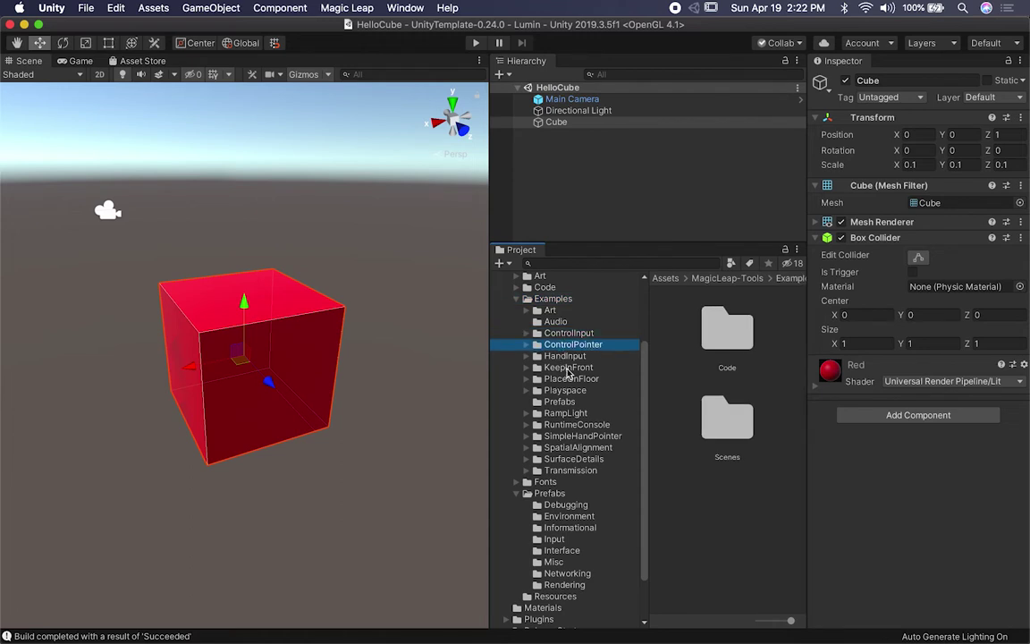
left_click(568, 368)
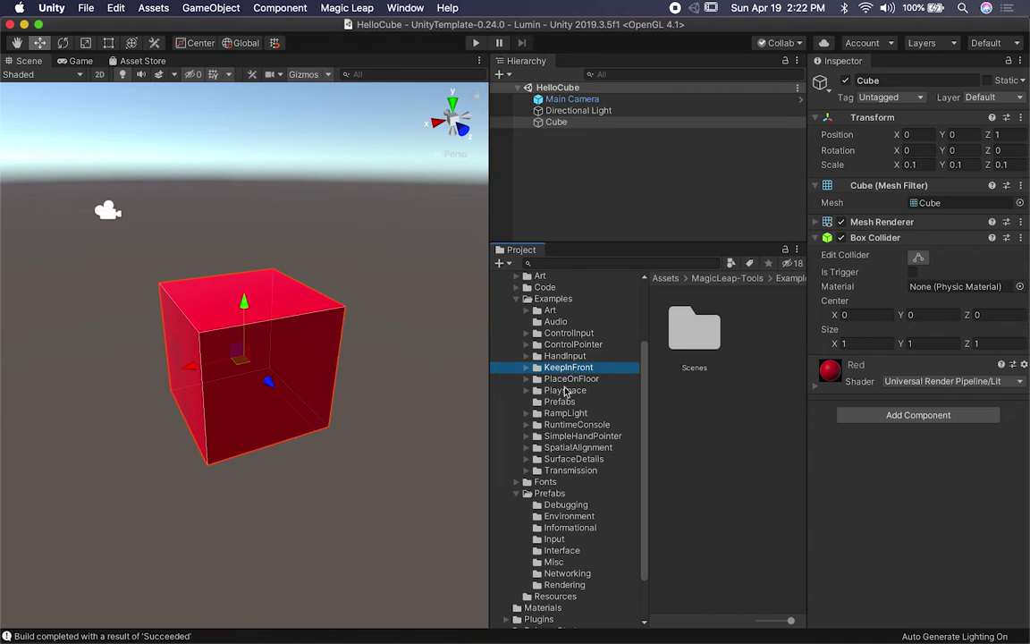
left_click(528, 356)
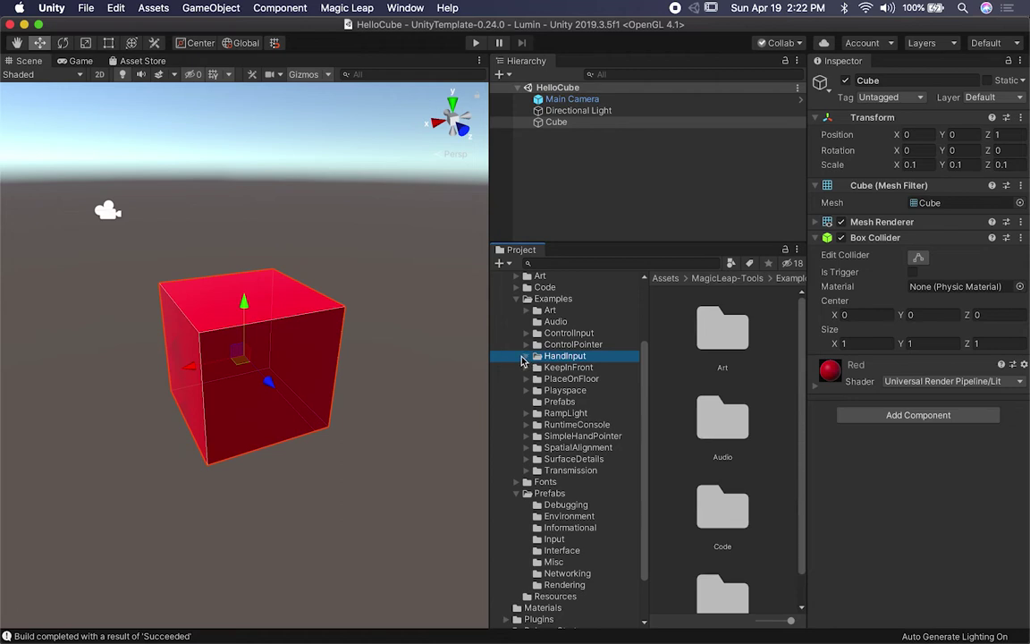
Open the HandInput scene from the Scenes folder of the HandInput example
left_click(524, 356)
left_click(566, 436)
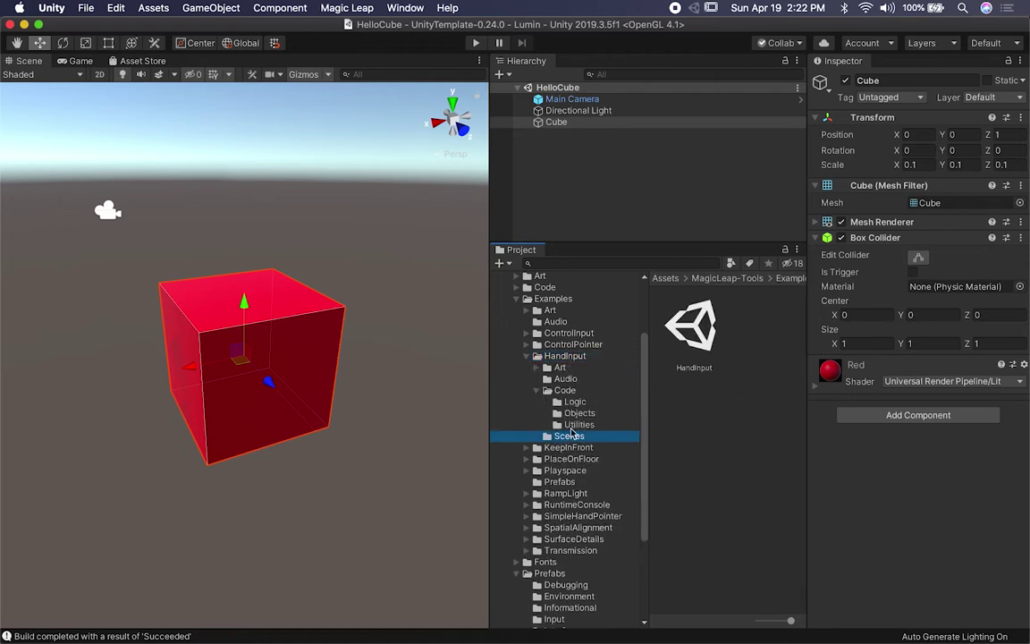
double_click(691, 329)
Select the Speedbag and examine the HandInput scene's interactive objects from several angles and distances
key("q")
left_click_drag(416, 372, 177, 278, "alt")
key("w")
left_click(179, 279)
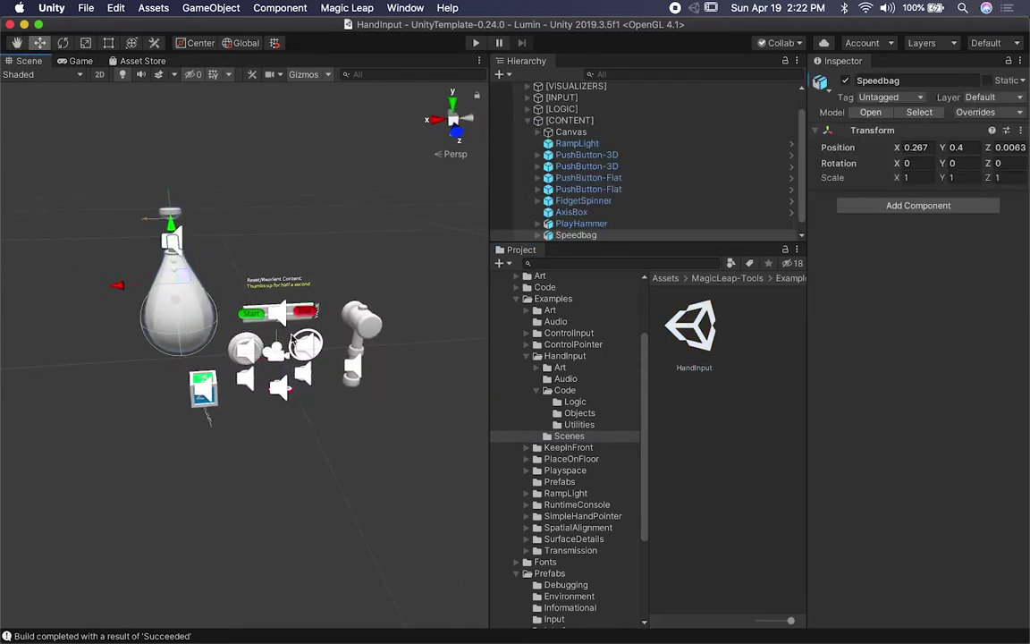
scroll(292, 339, "down", 2)
left_click_drag(377, 340, 202, 238, "alt")
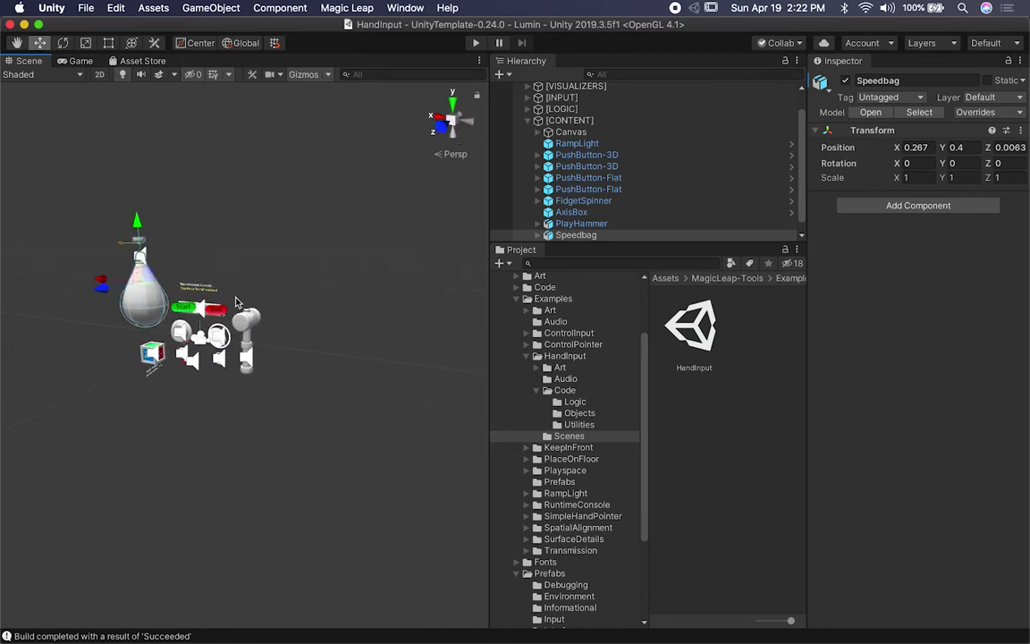
scroll(235, 302, "up", 5)
left_click_drag(218, 326, 264, 335, "alt")
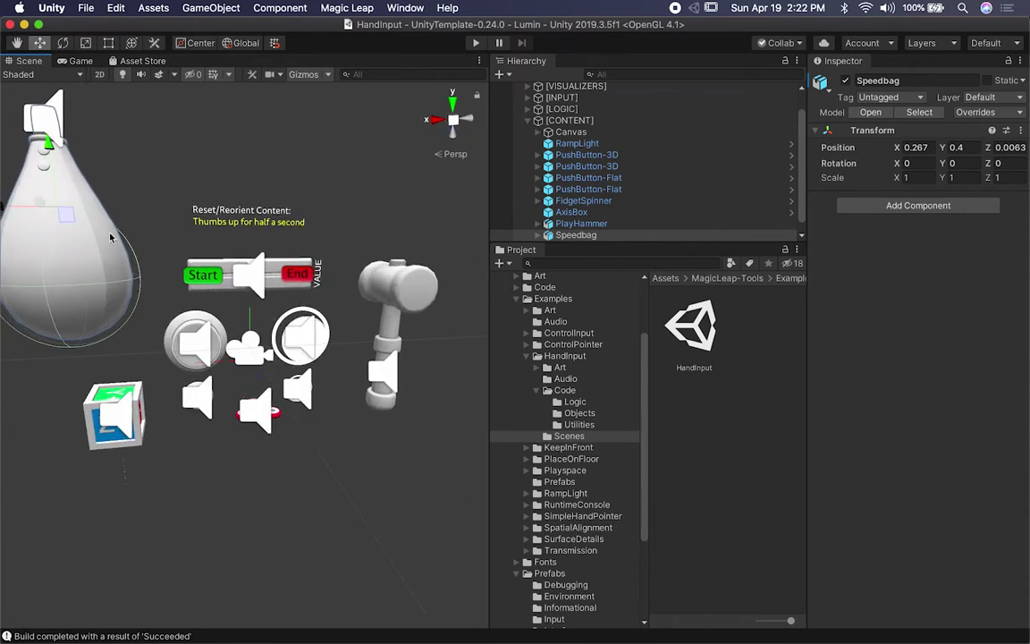
left_click_drag(110, 237, 131, 276, "alt")
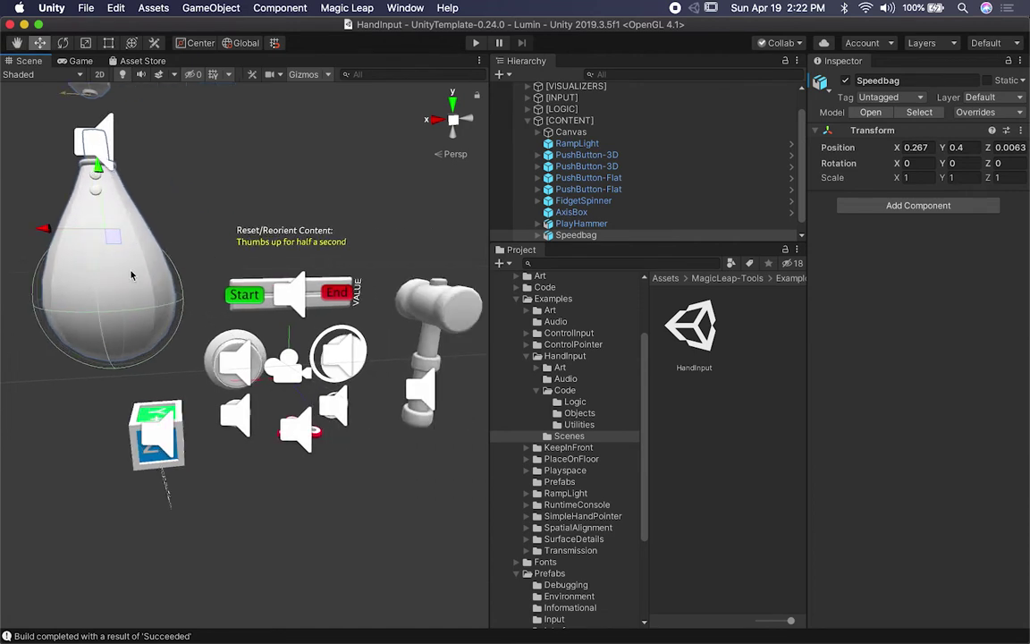
middle_click_drag(158, 279, 122, 244)
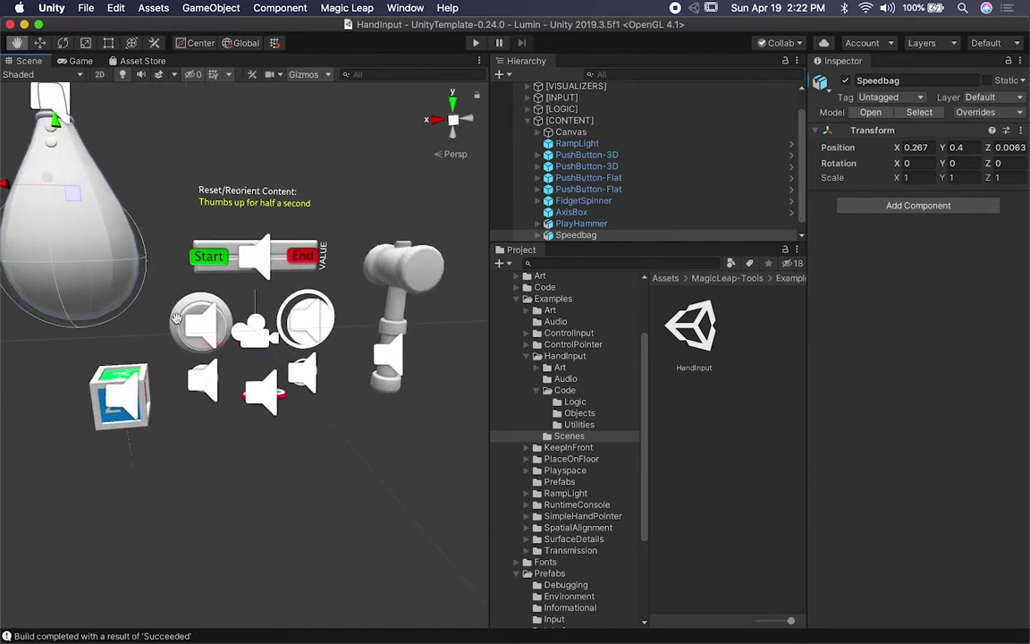
Hide the scene gizmos and inspect the AxisBox, push buttons, slider and PlayHammer of the HandInput scene
left_click(119, 393)
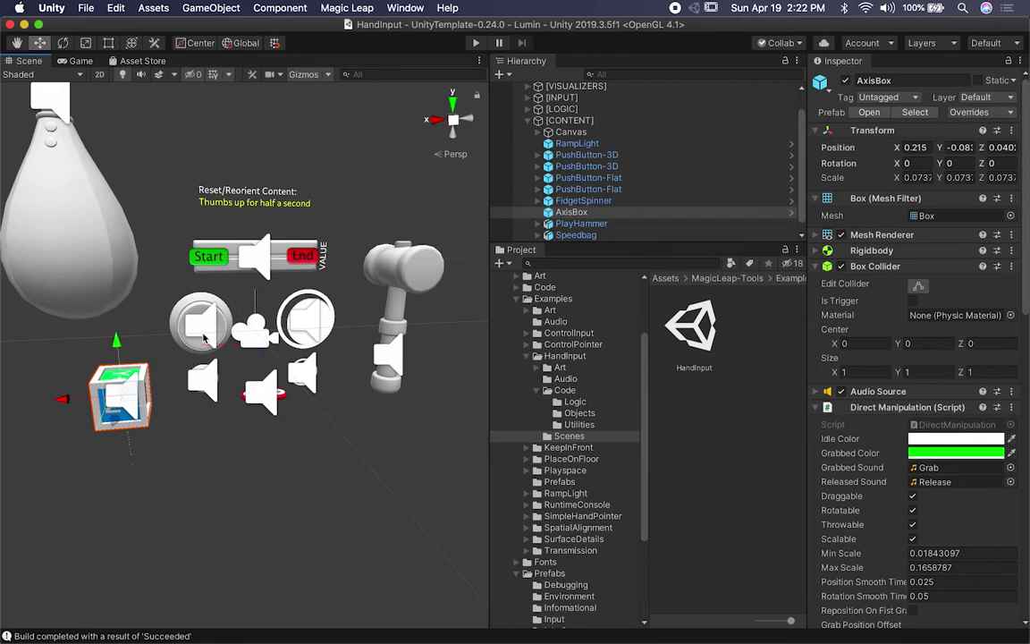
left_click(185, 306)
left_click(302, 74)
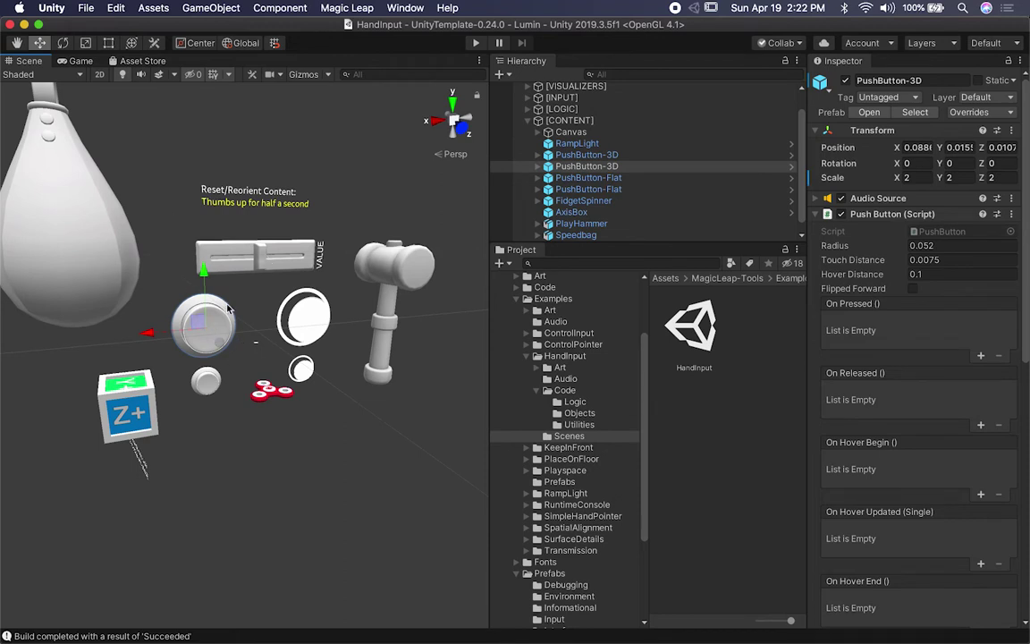
left_click(302, 327)
left_click(188, 348)
left_click(303, 324)
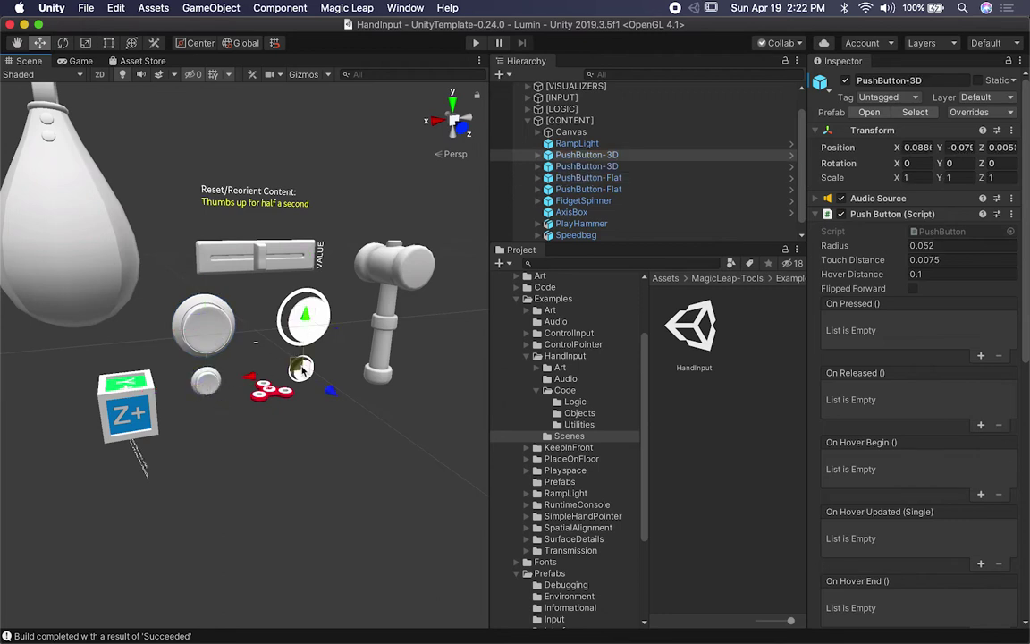
left_click(257, 263)
left_click(394, 295)
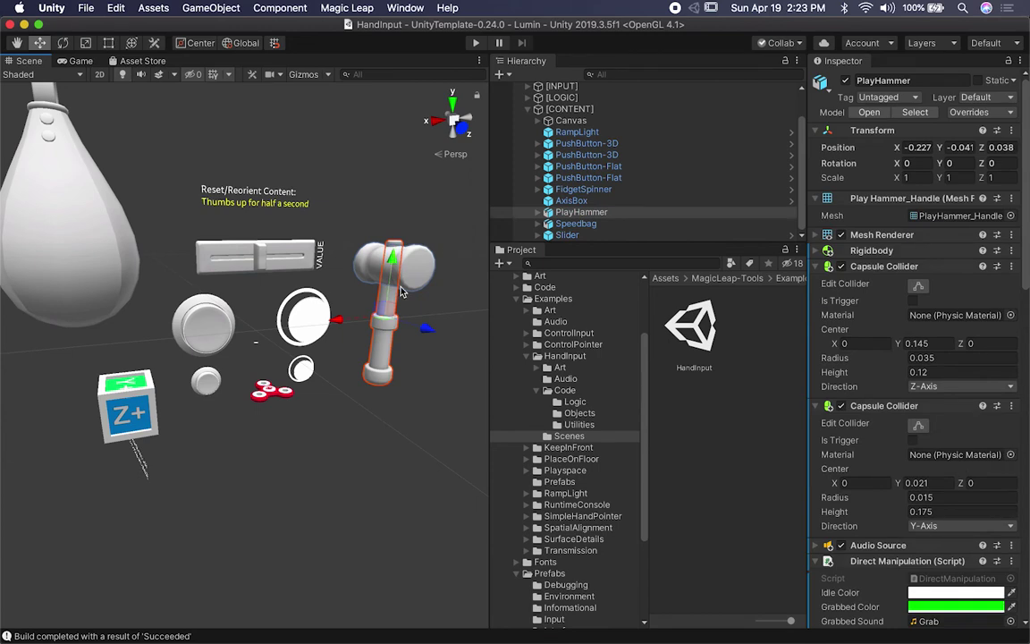
Switch to Chrome and open the developer's Twitter profile in a new tab
key("super+Tab")
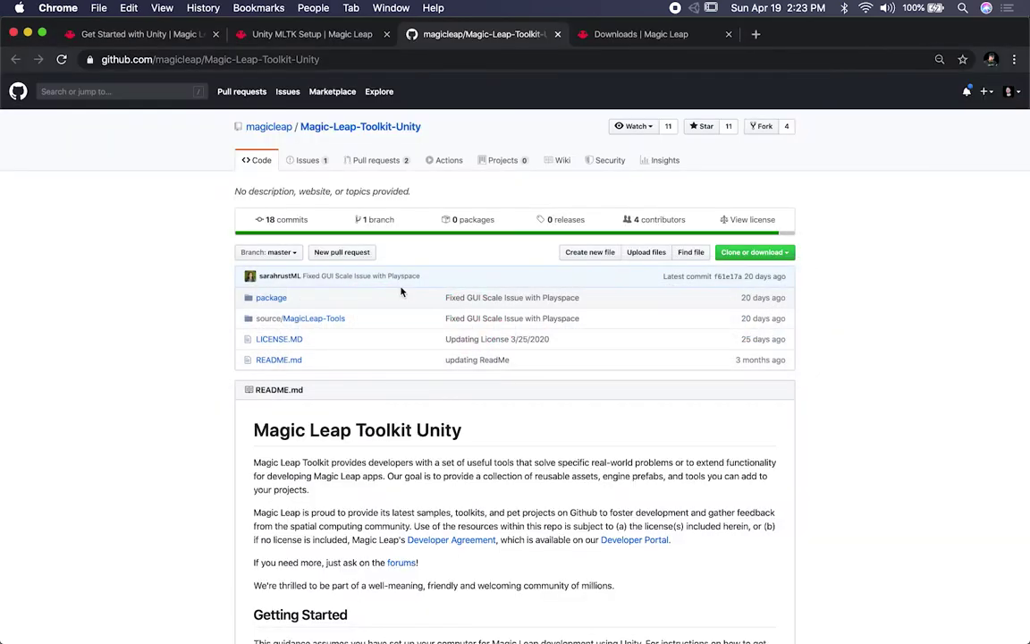
key("super+t")
type("twitter.com/dilme")
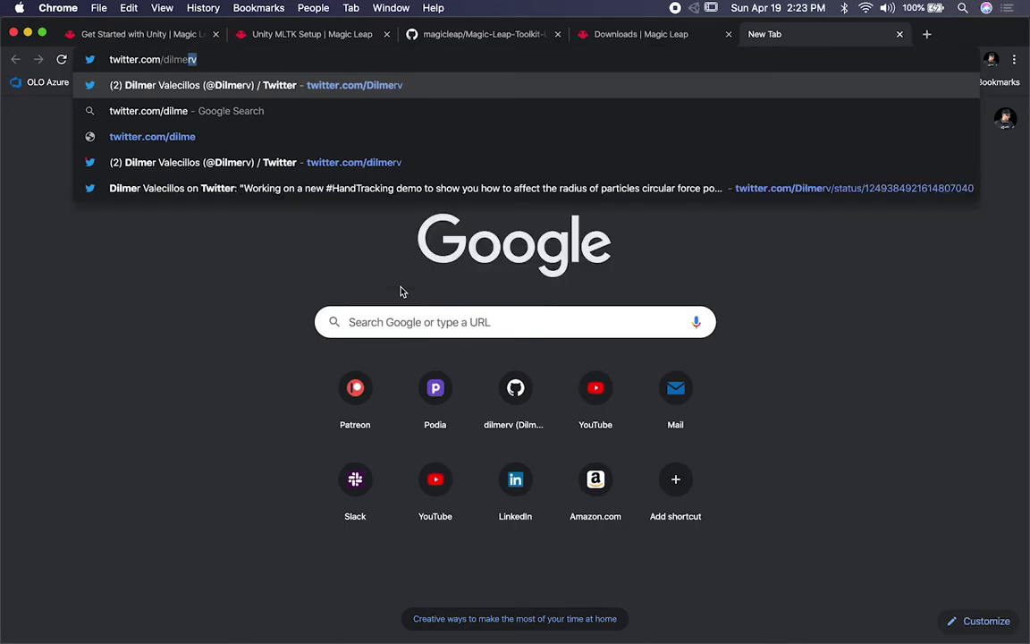
key("Return")
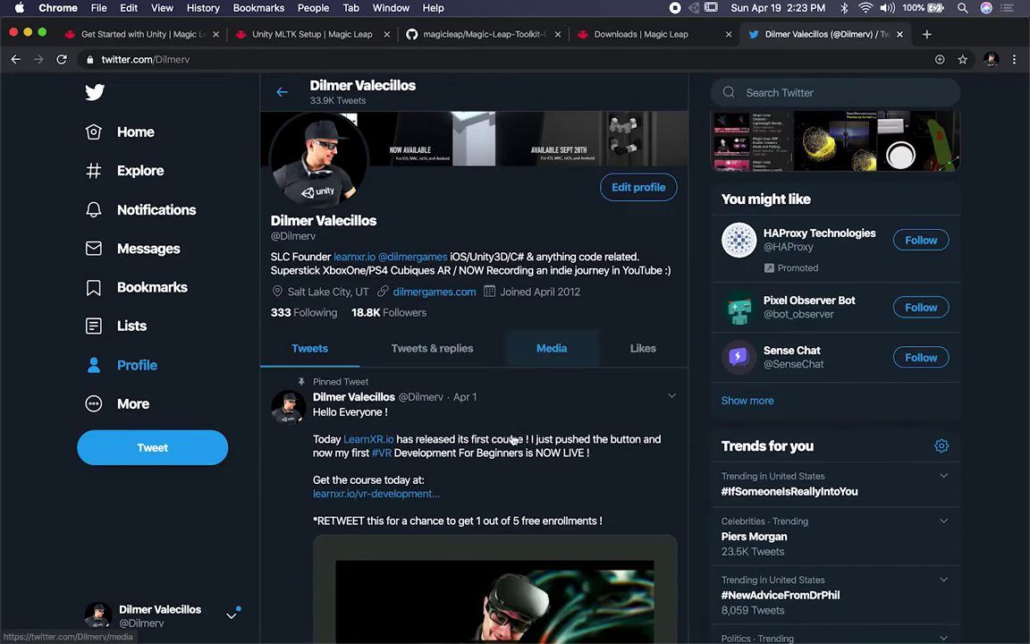
Examine the profile's April 17 Magic Leap posts with the hand-tracking and particle demo videos
scroll(513, 438, "down", 15)
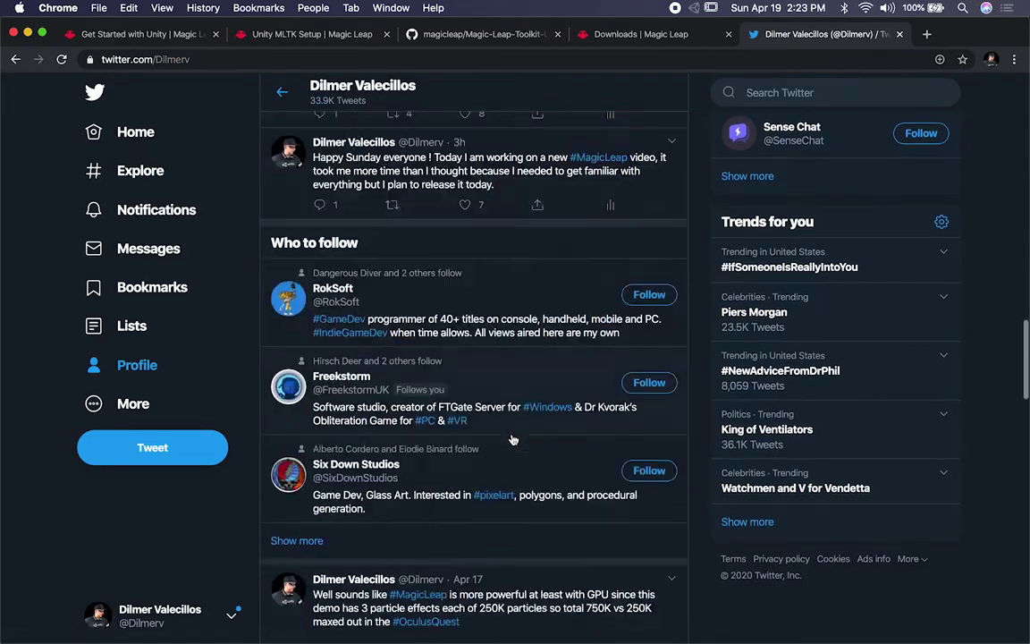
scroll(513, 439, "down", 15)
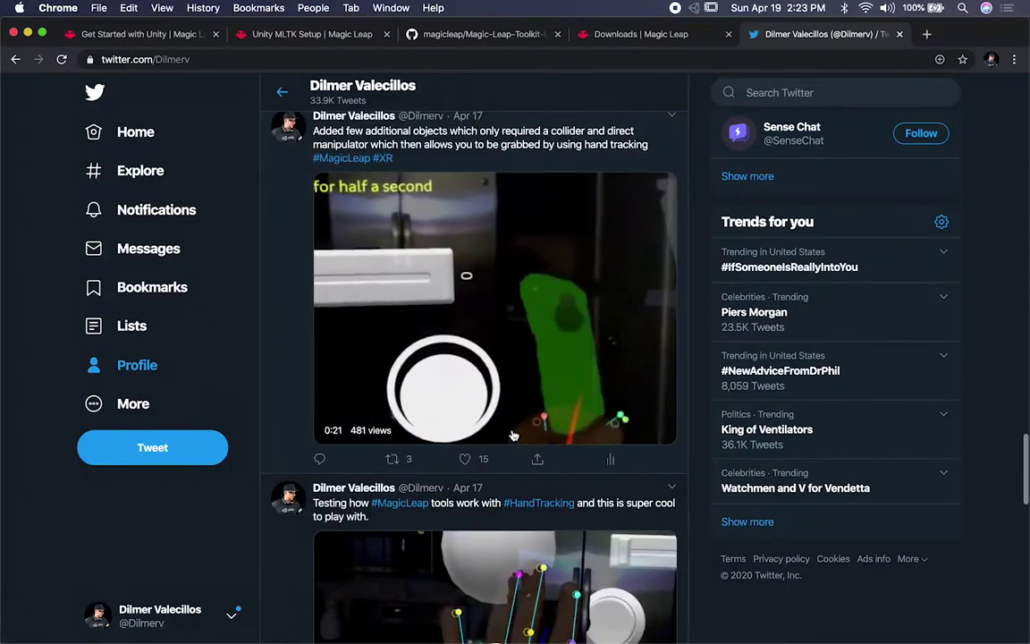
scroll(554, 375, "up", 1)
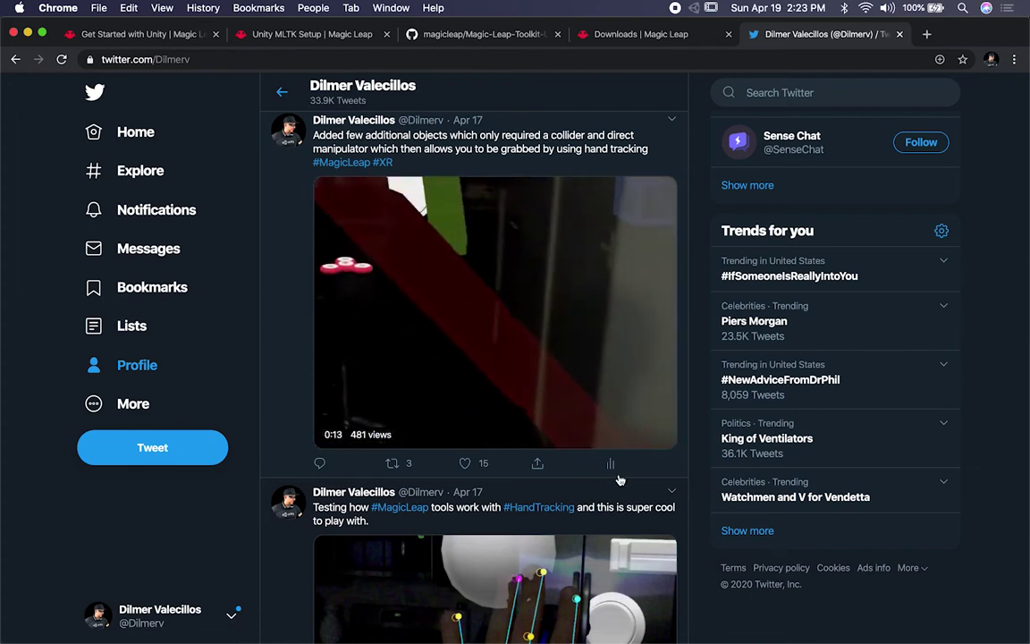
scroll(619, 480, "down", 3)
scroll(619, 480, "down", 1)
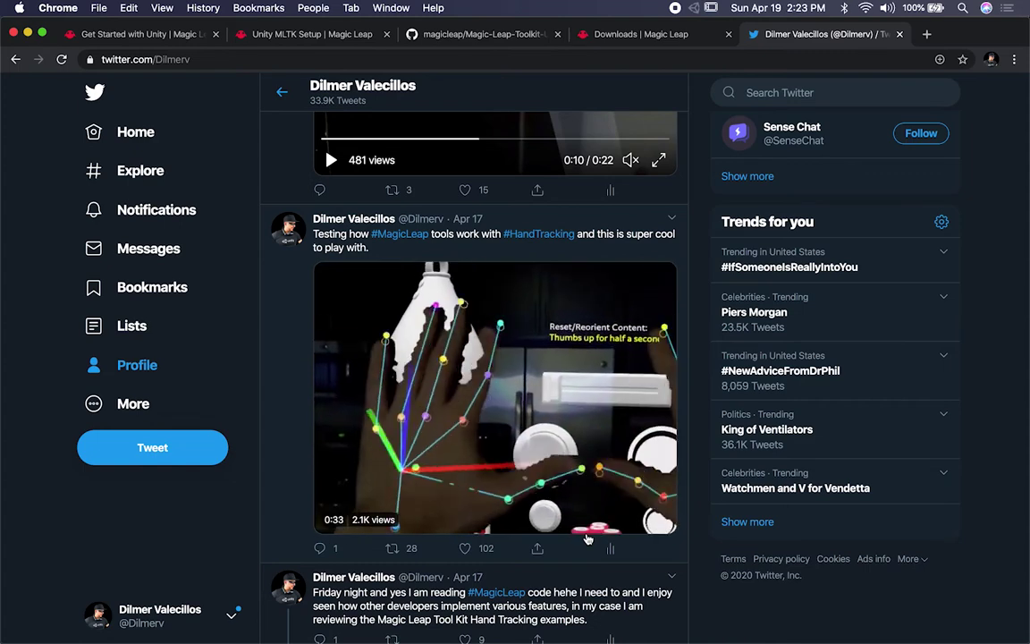
mouse_move(603, 388)
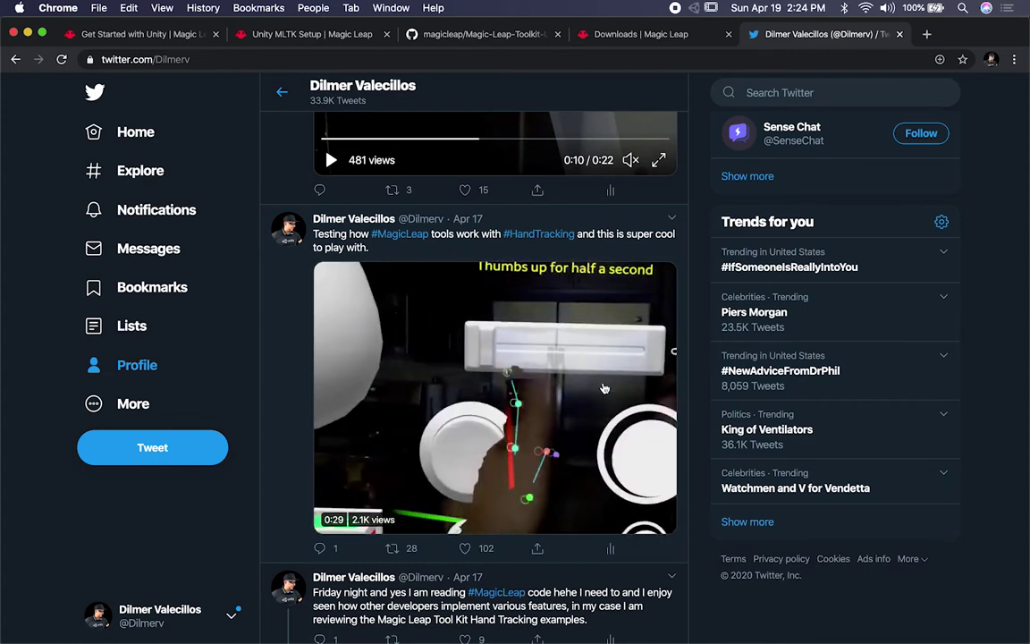
scroll(604, 388, "up", 3)
scroll(604, 388, "down", 3)
scroll(604, 393, "up", 3)
scroll(604, 399, "up", 8)
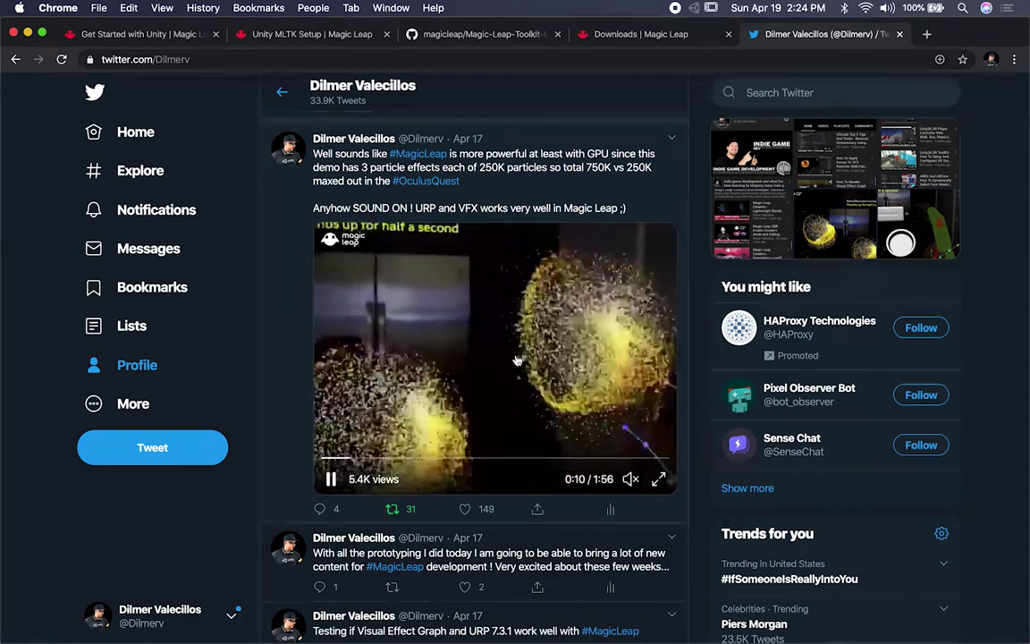
Return to Unity, collapse MagicLeap-Tools and open the HandInputWithParticles scene from the Scenes folder
key("super+Tab")
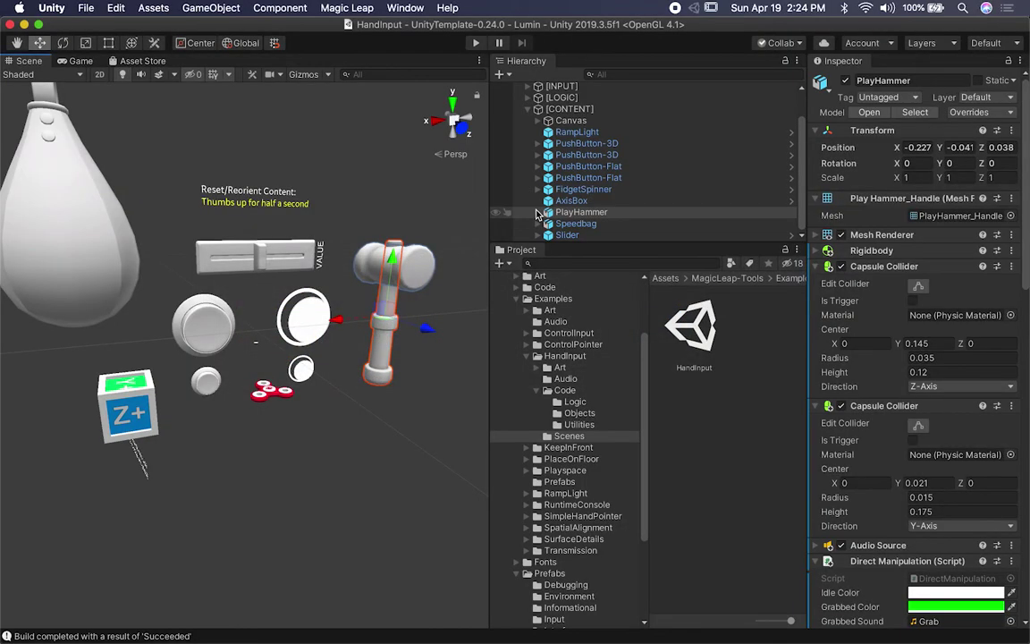
left_click_drag(231, 127, 324, 338, "alt")
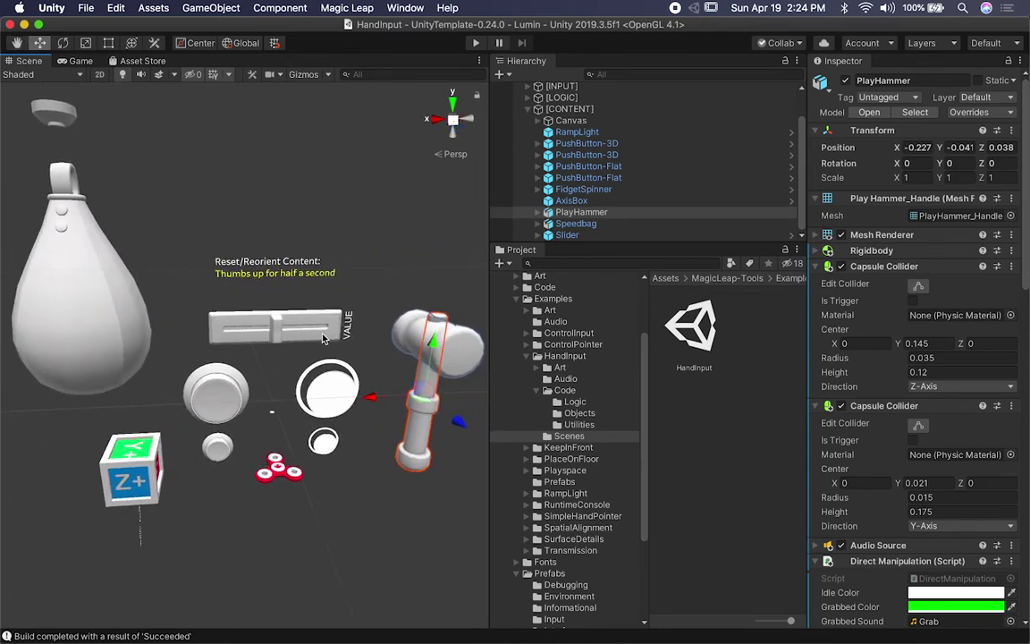
scroll(572, 377, "up", 3)
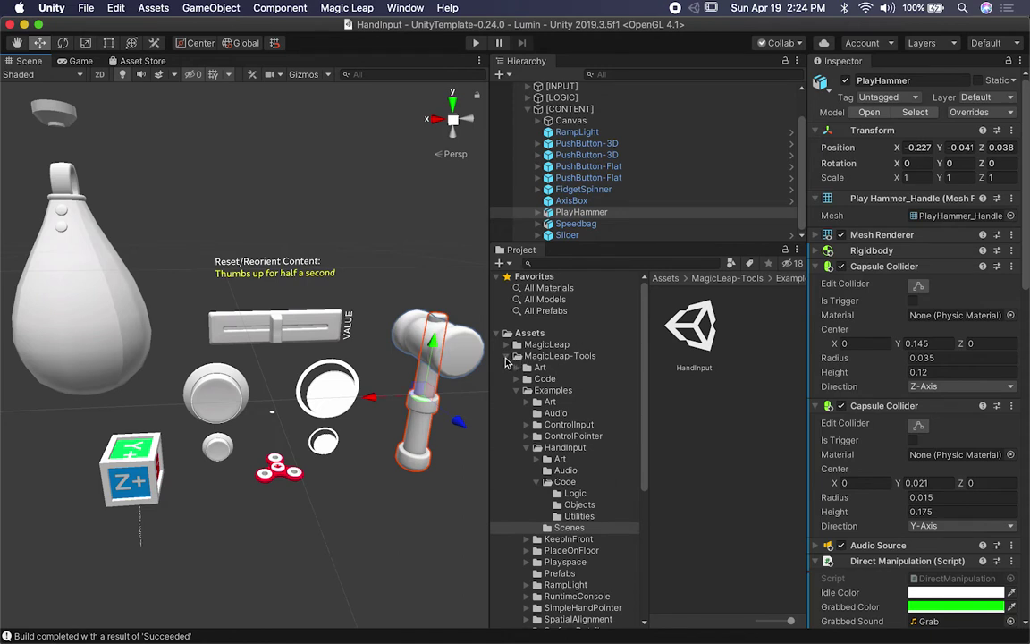
left_click(505, 357)
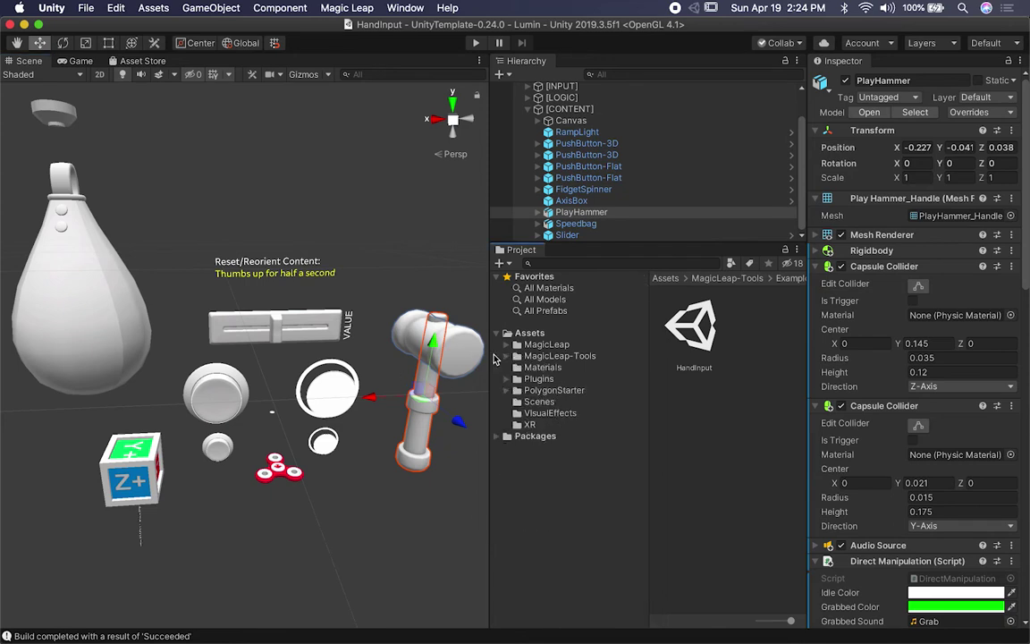
left_click(530, 400)
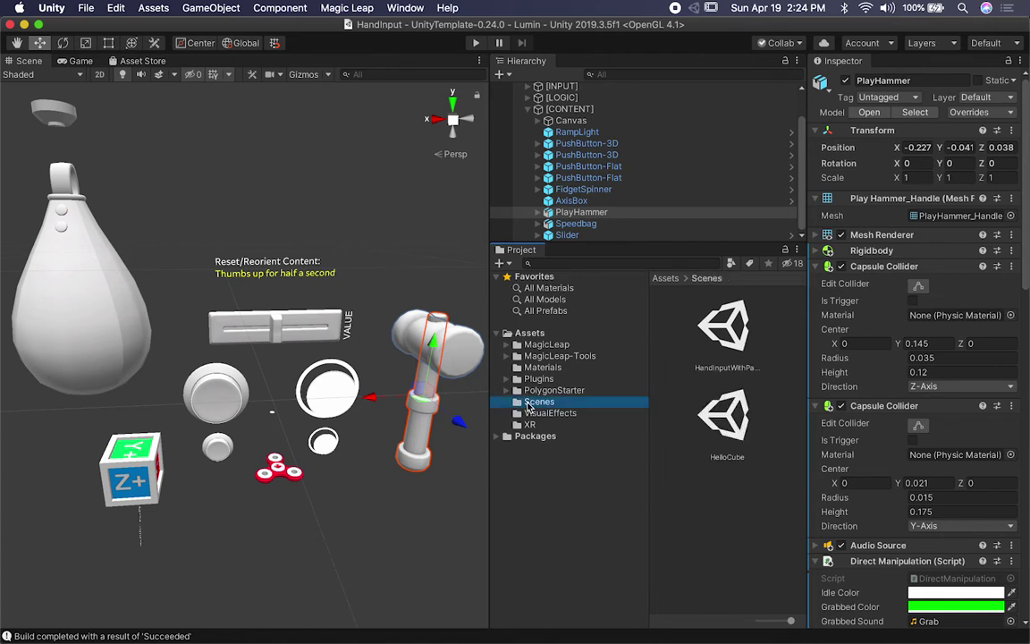
double_click(731, 331)
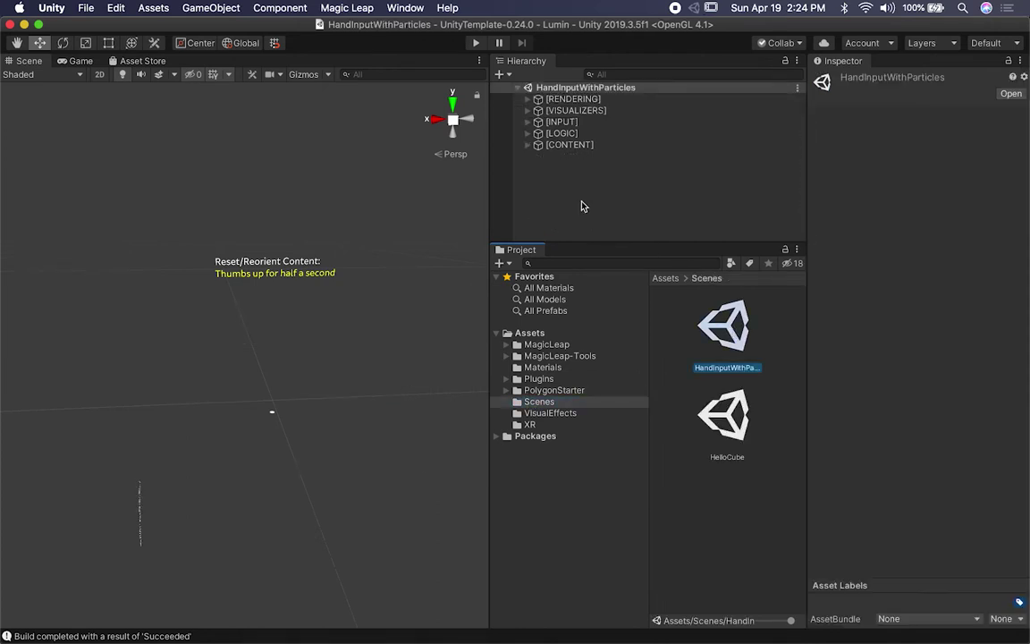
Show the scene gizmos and select the Default visual effect inside the last VFX object under [CONTENT]
left_click(303, 74)
left_click_drag(272, 271, 335, 268, "alt")
key("w")
left_click(367, 304)
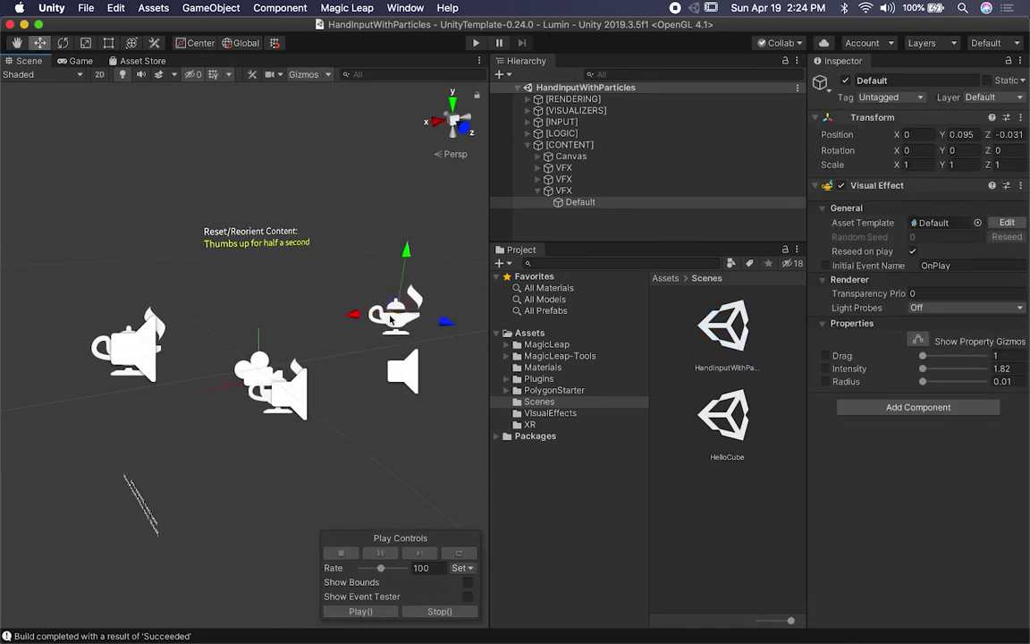
left_click_drag(438, 362, 358, 287, "alt")
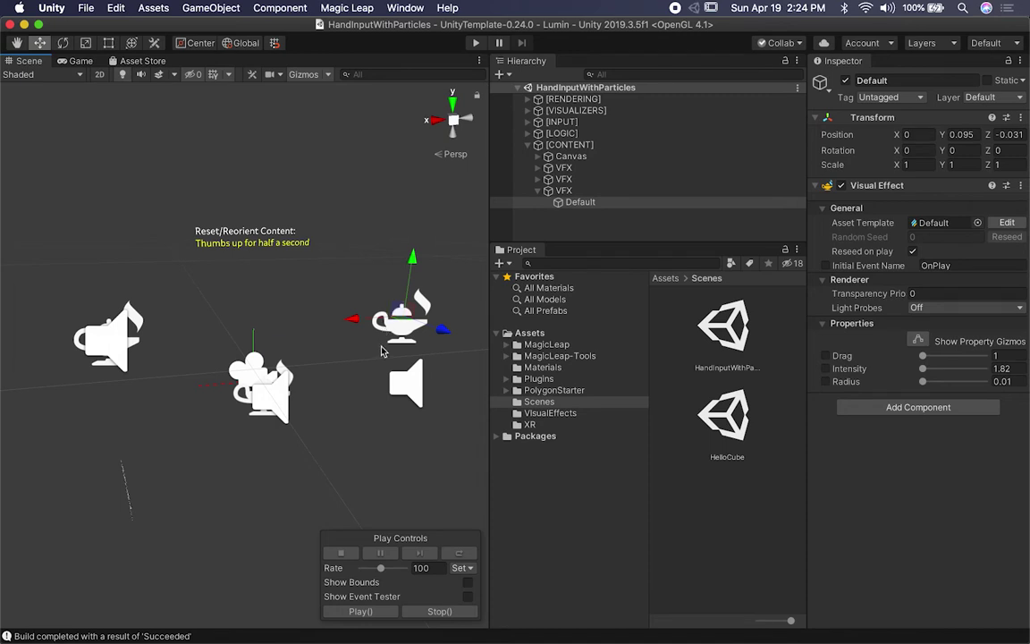
left_click_drag(371, 362, 410, 358, "alt")
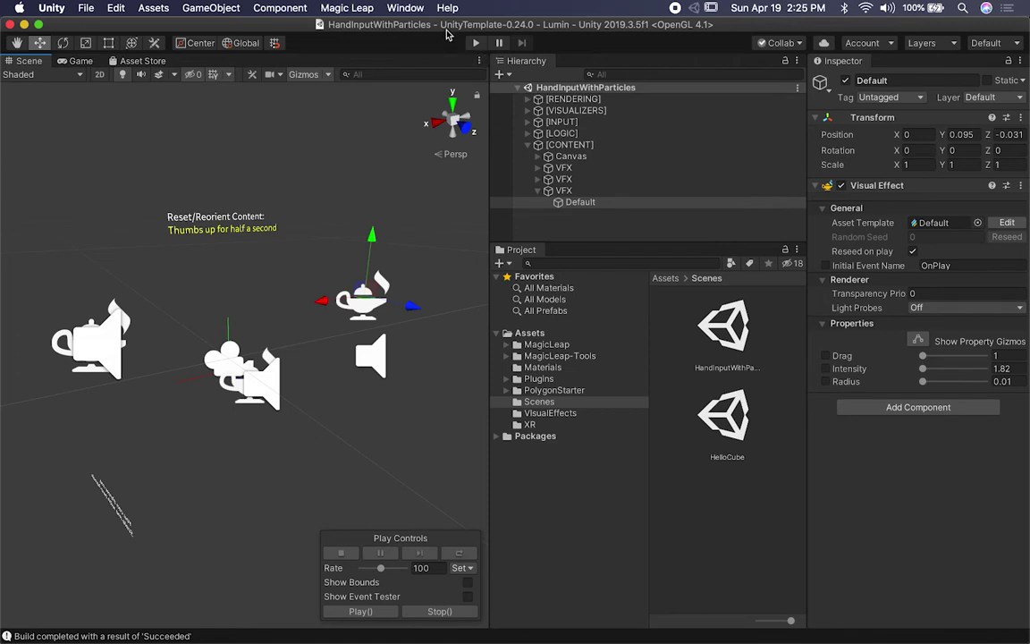
Open the Player settings from the Build Settings and inspect the ML Certificate path in Lumin's Publishing Settings
left_click(85, 8)
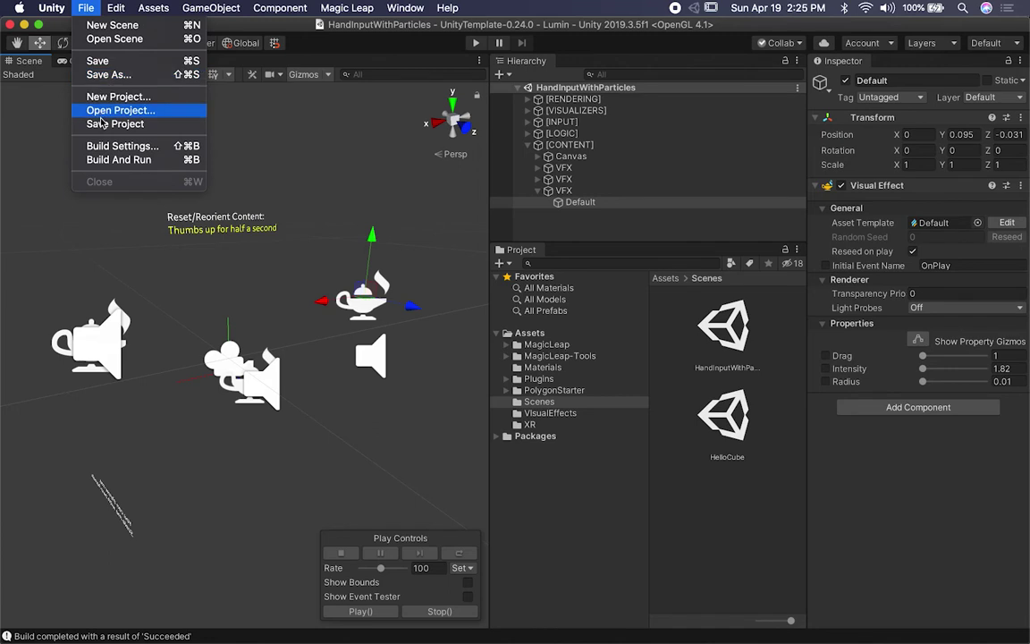
left_click(101, 152)
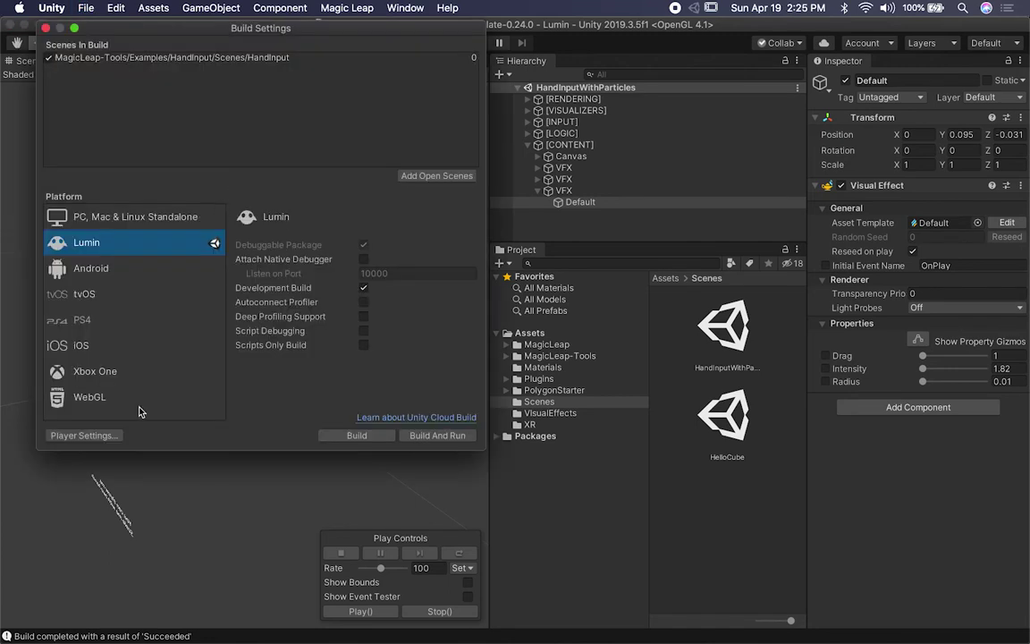
left_click(82, 436)
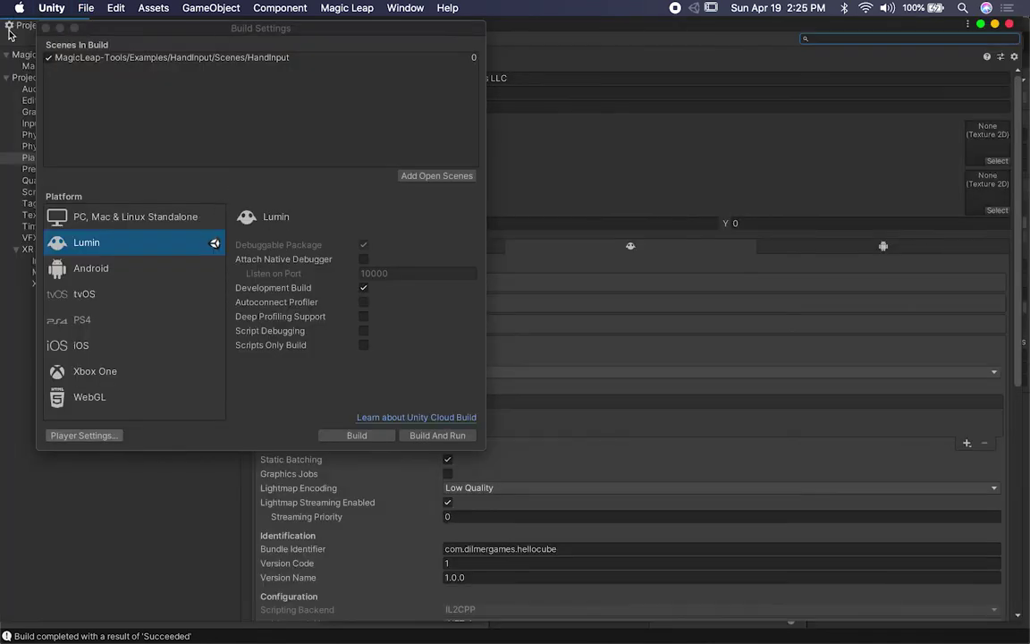
left_click(47, 28)
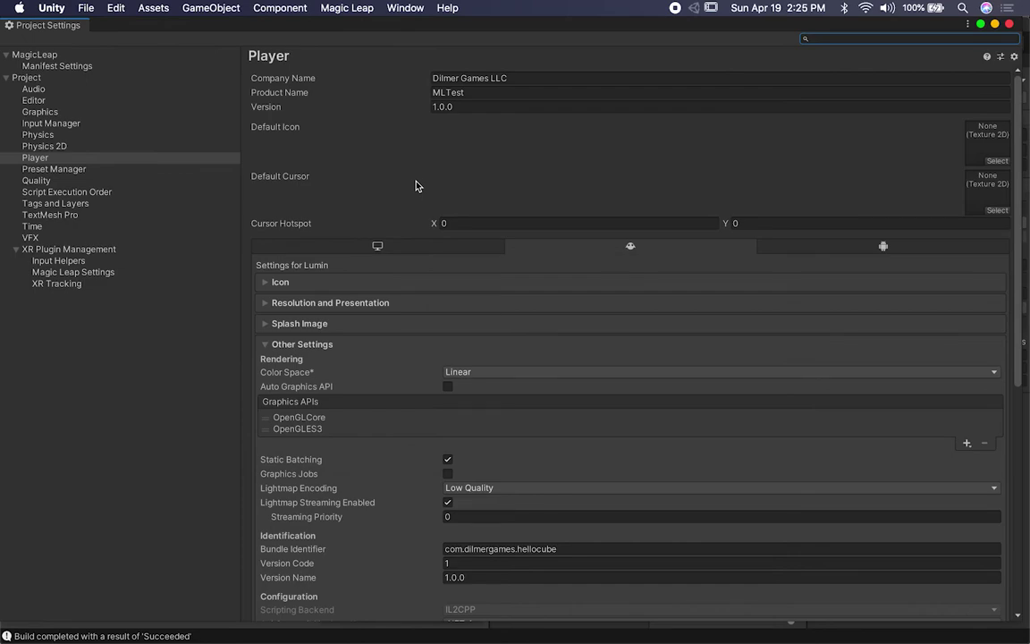
scroll(515, 393, "down", 10)
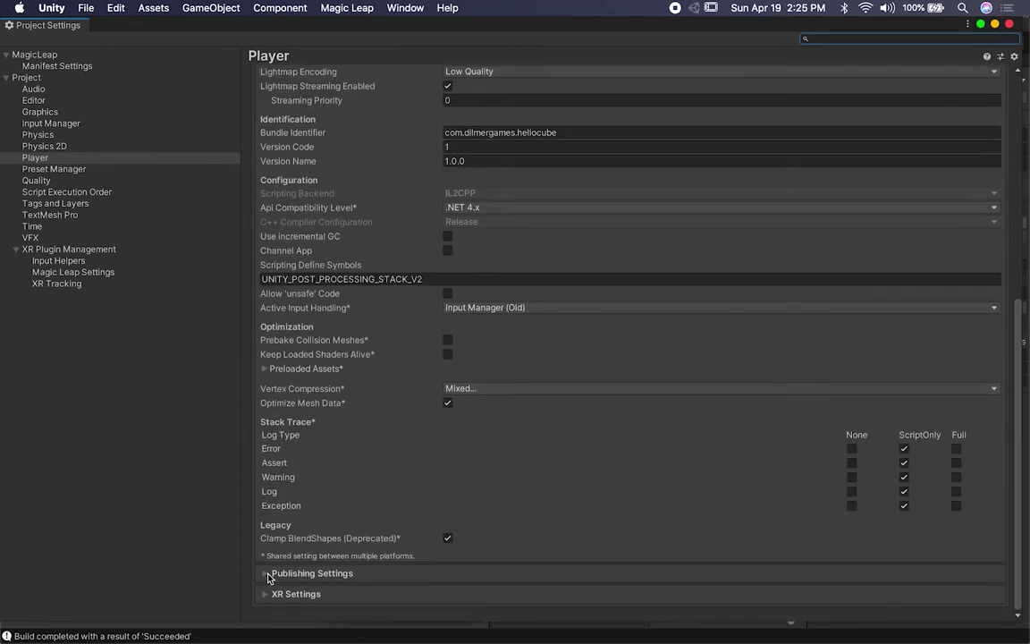
left_click(268, 573)
left_click(539, 395)
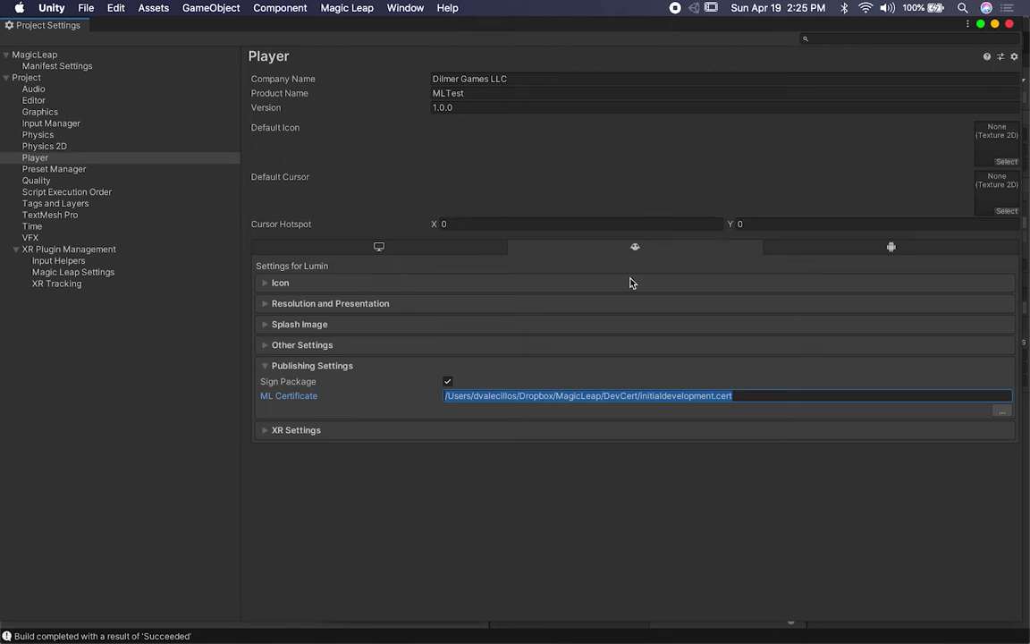
Check the render pipeline asset in the Graphics project settings and open the Package Manager
left_click(53, 111)
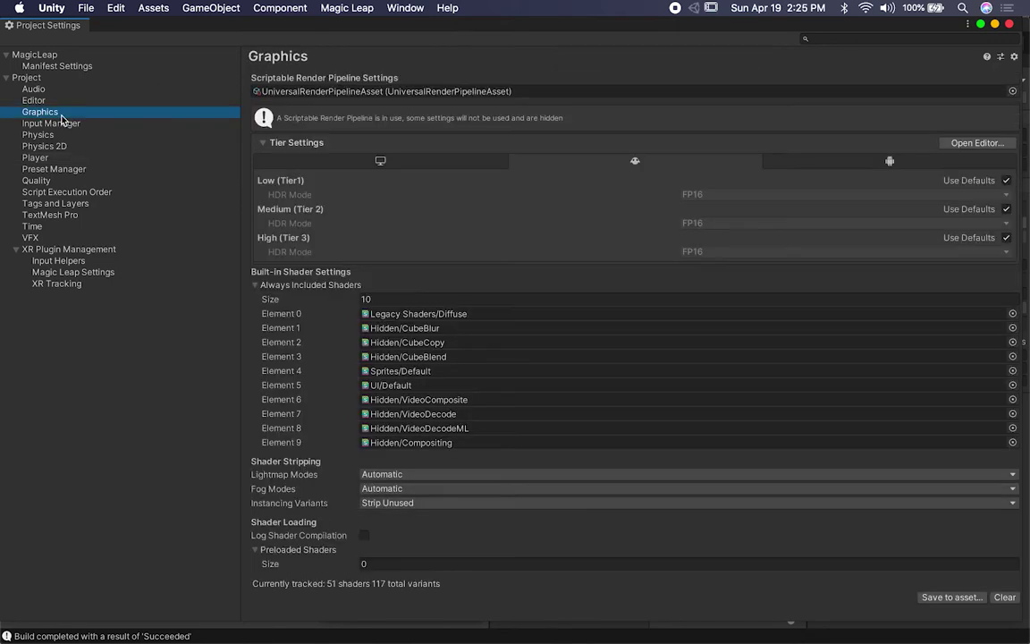
left_click(405, 7)
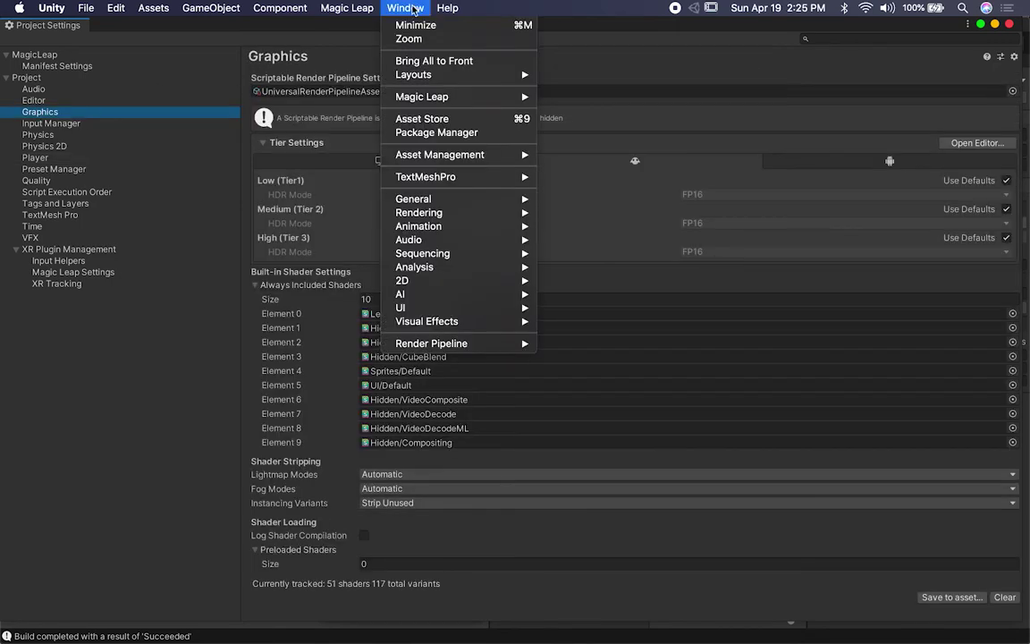
left_click(434, 132)
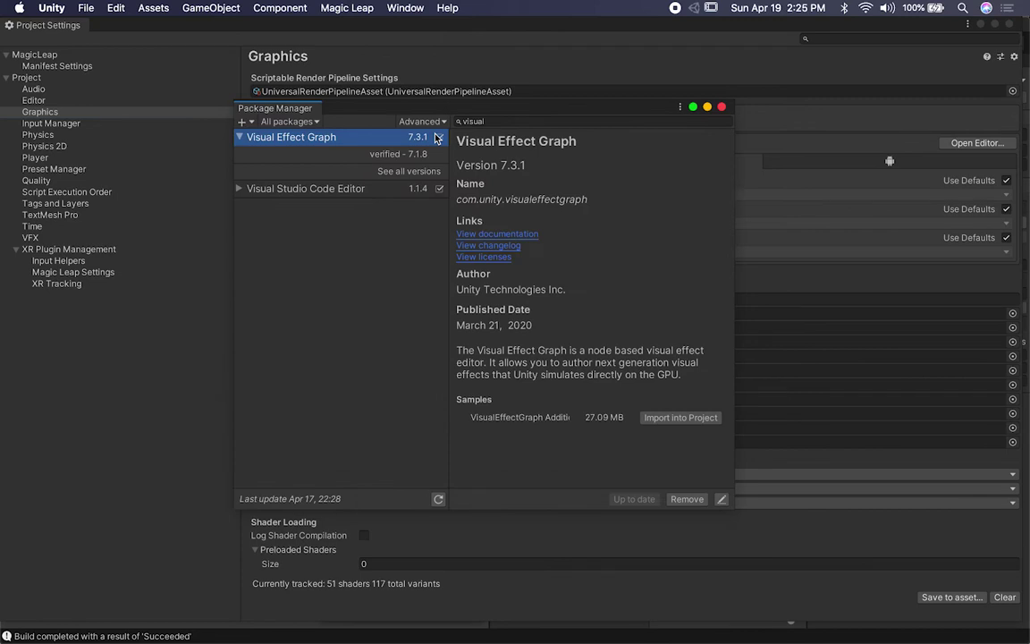
Move the Package Manager window slightly and set the Graphics settings' Instancing Variants to Keep All
left_click_drag(427, 104, 401, 95)
left_click(709, 501)
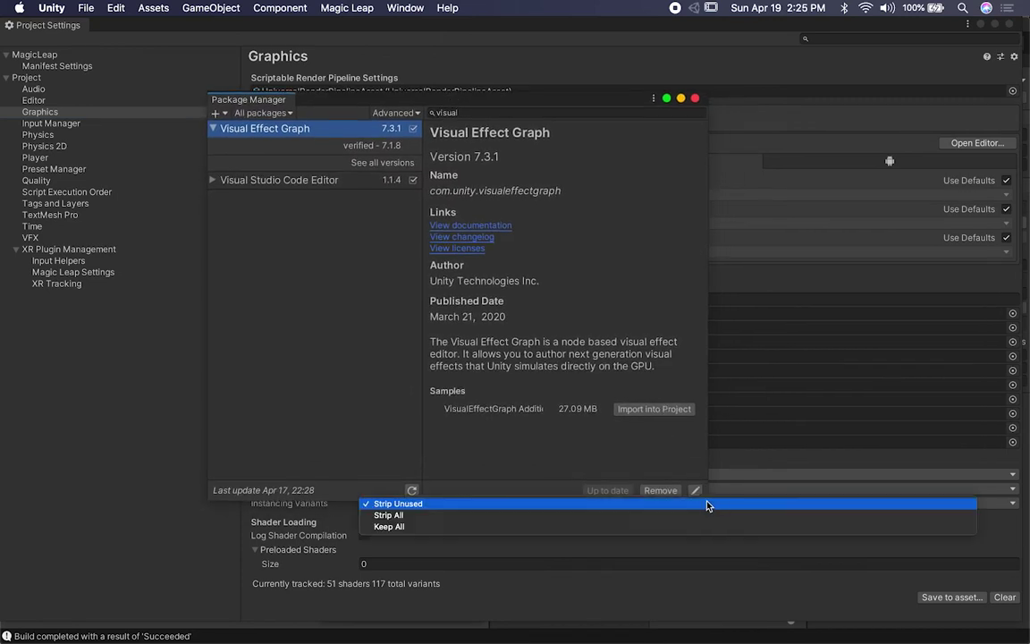
left_click(790, 528)
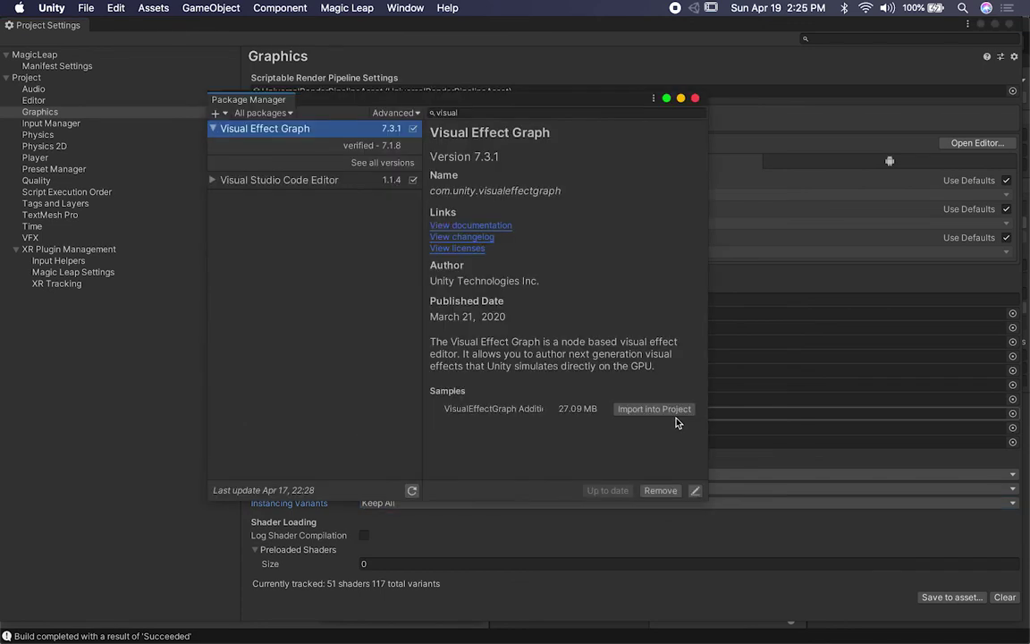
View the details of the verified 7.1.8 version of the Visual Effect Graph package
left_click_drag(501, 101, 483, 95)
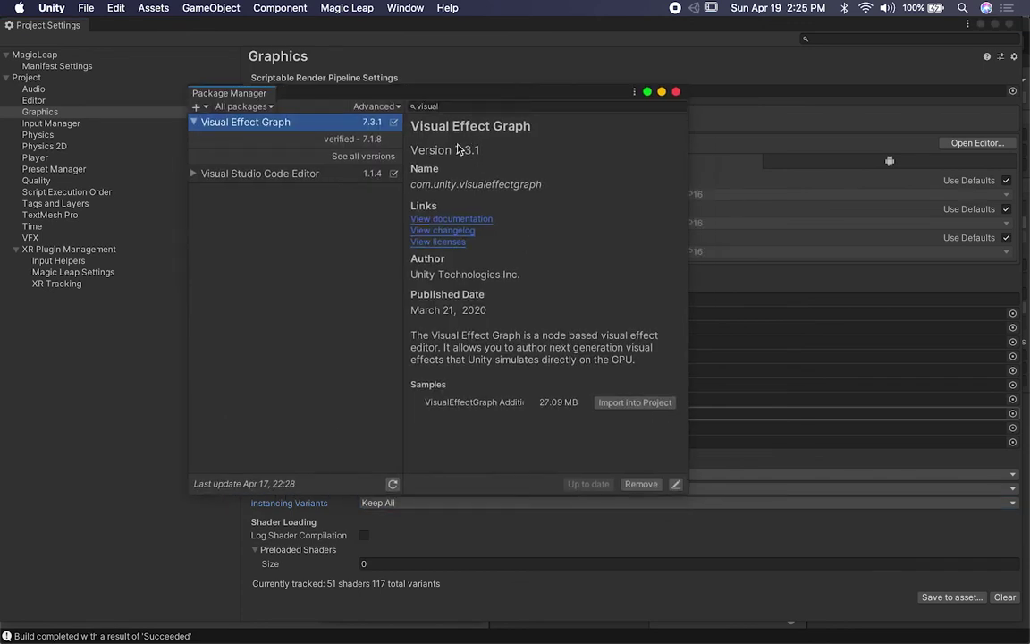
left_click(358, 140)
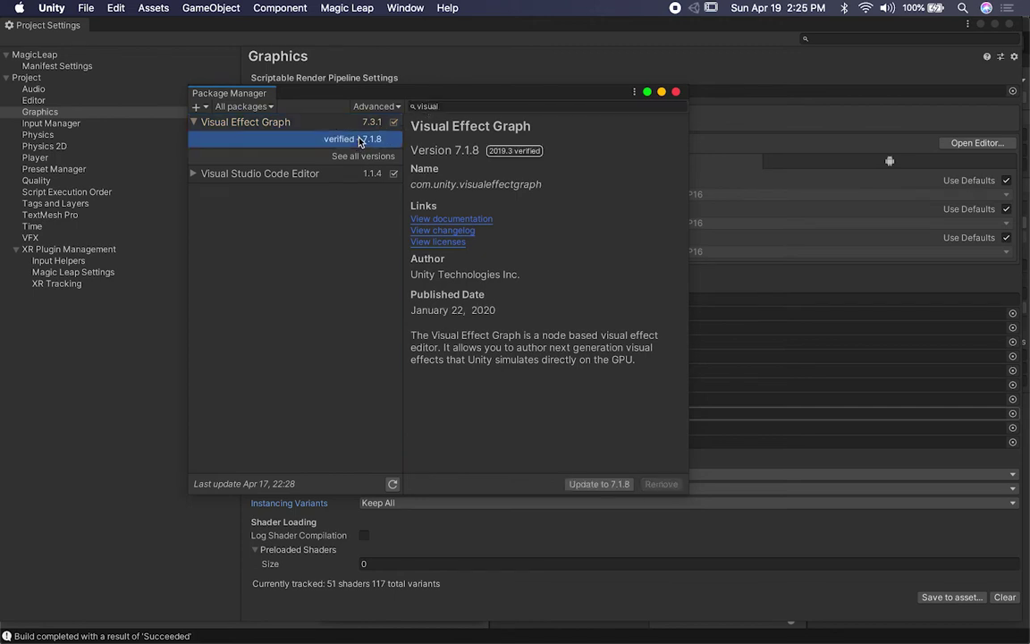
Check the details of Visual Effect Graph 7.3.1, find the Universal RP package, and close the Package Manager and Project Settings
left_click(367, 127)
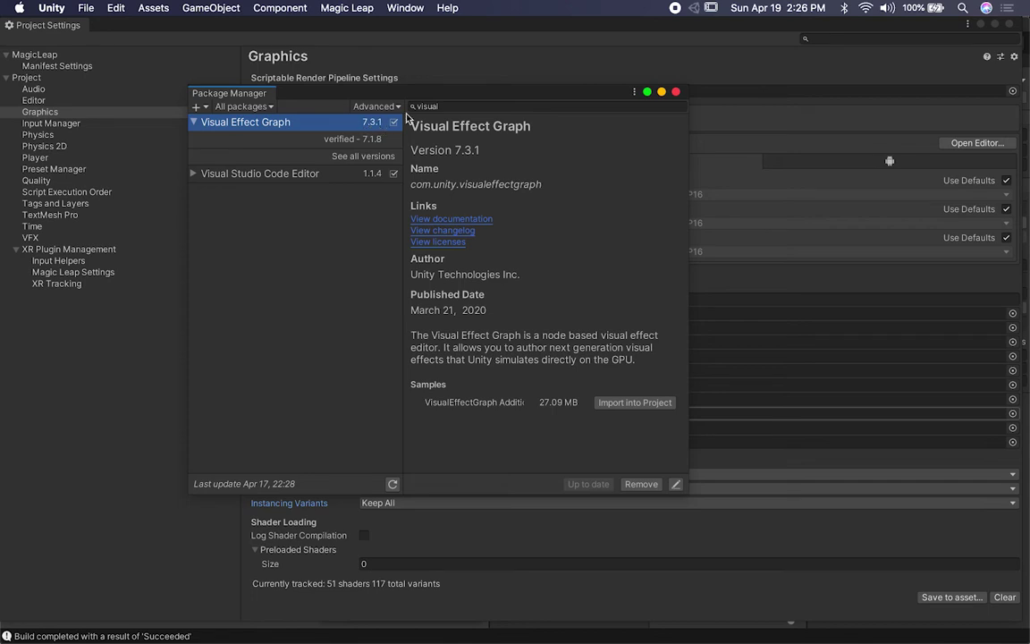
left_click(440, 105)
type("Universal")
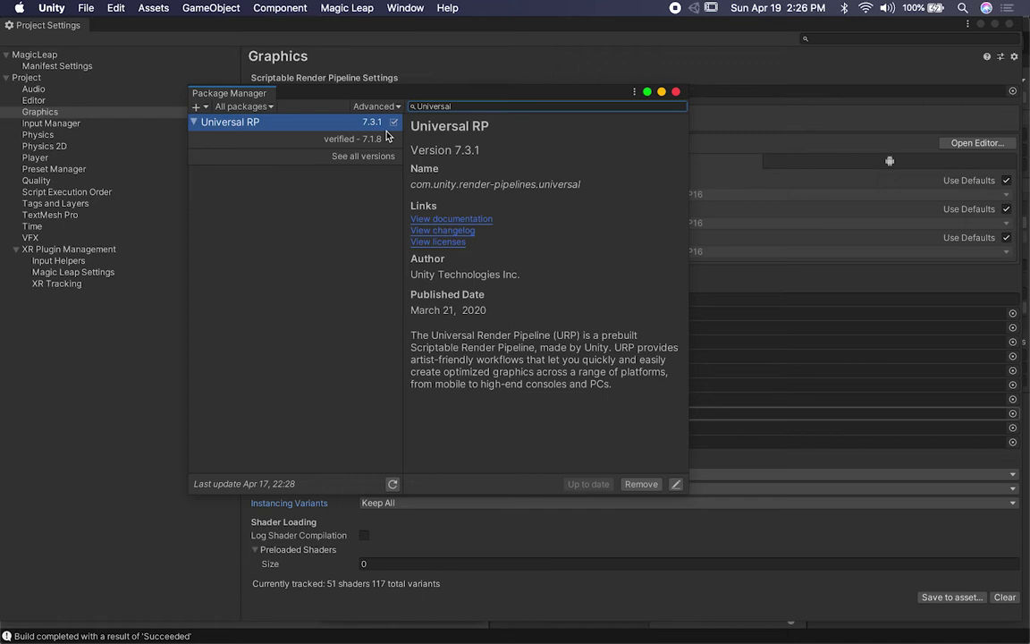
left_click(675, 91)
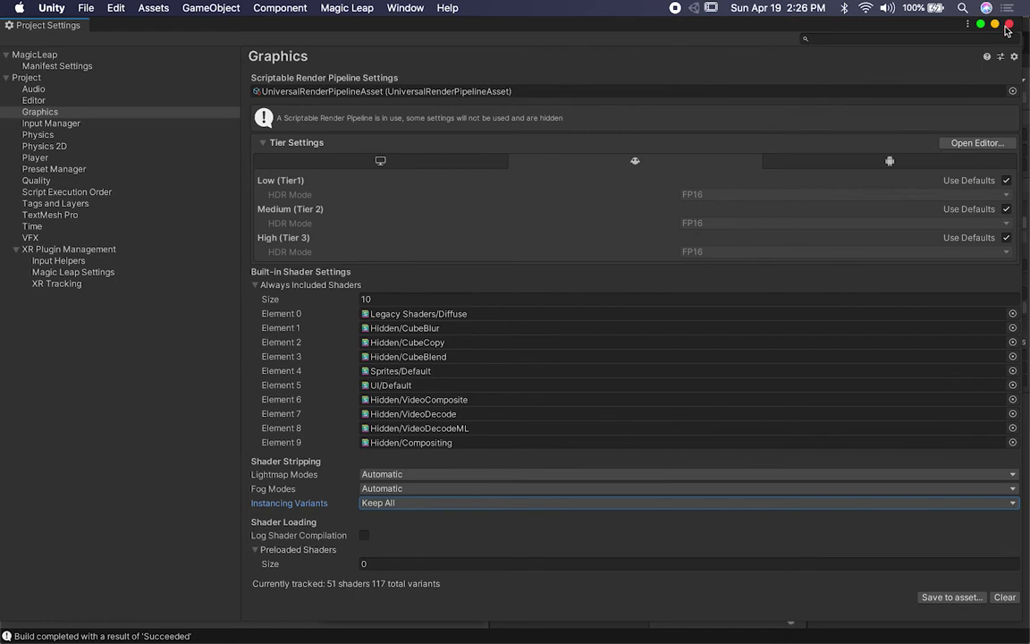
key("super+w")
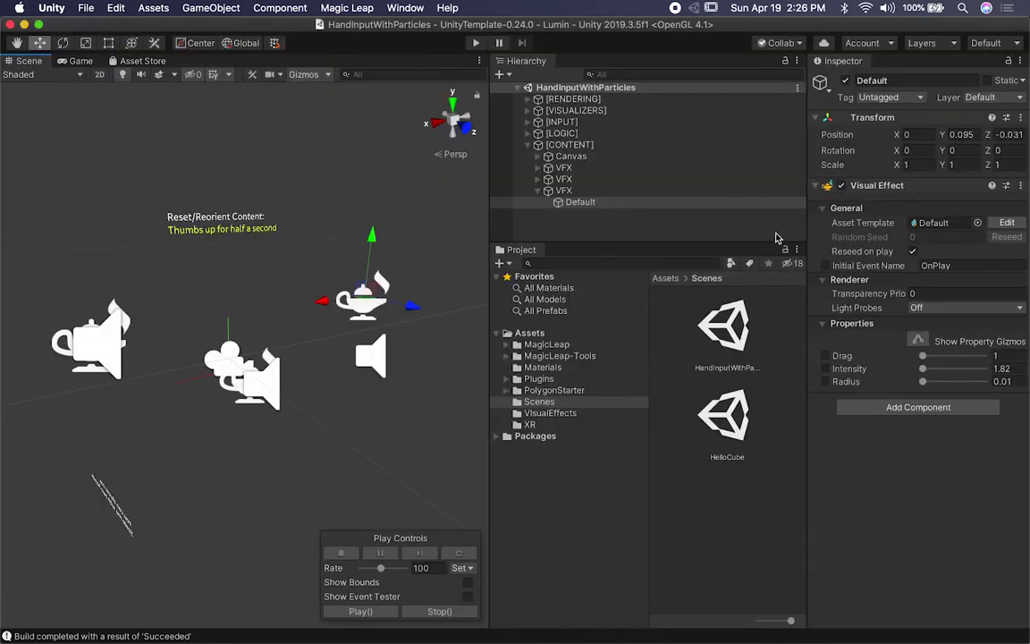
Look up the Universal Render Pipeline's Pipeline Asset (Forward Renderer) creation option for the Assets folder
left_click(528, 333)
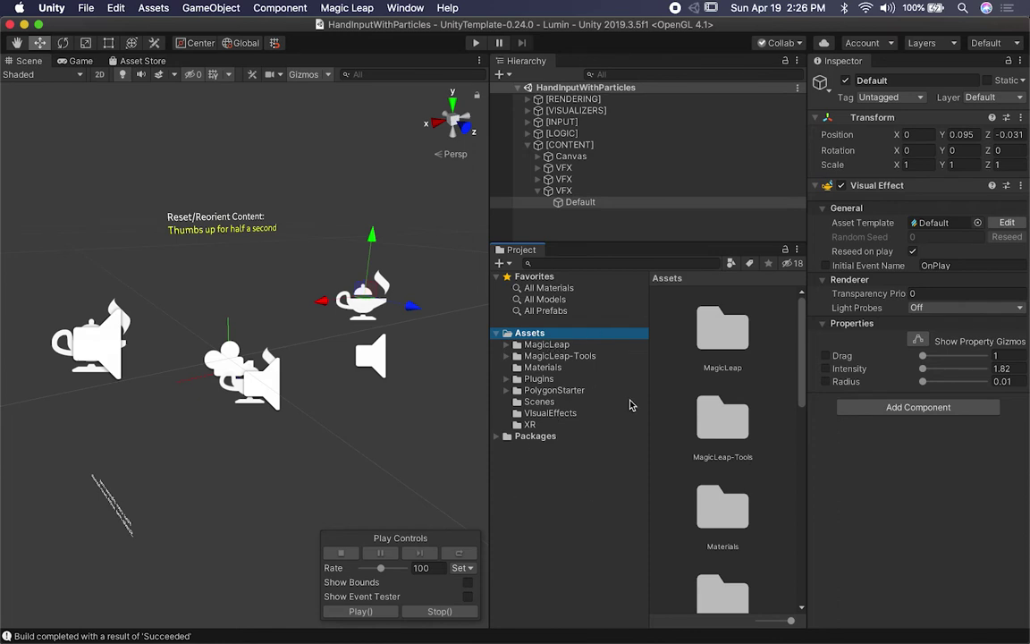
scroll(691, 375, "down", 10)
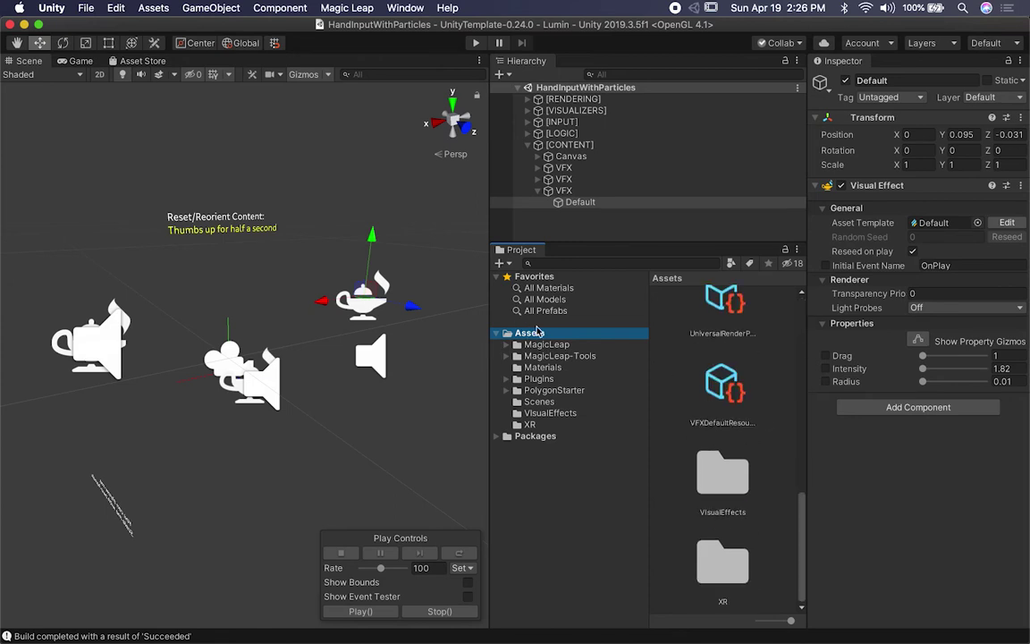
right_click(543, 332)
mouse_move(590, 280)
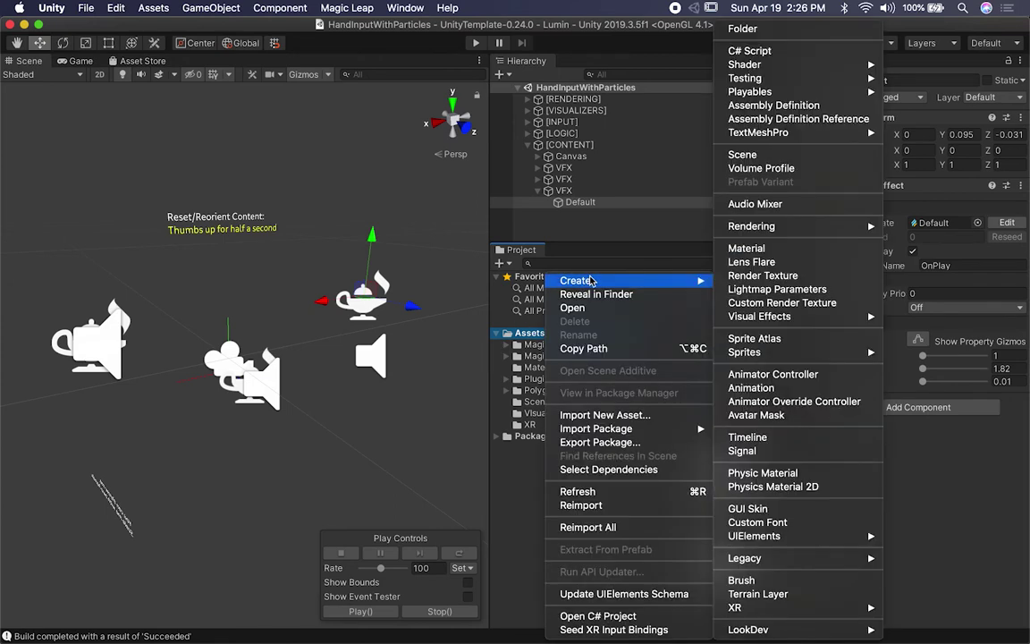
mouse_move(756, 317)
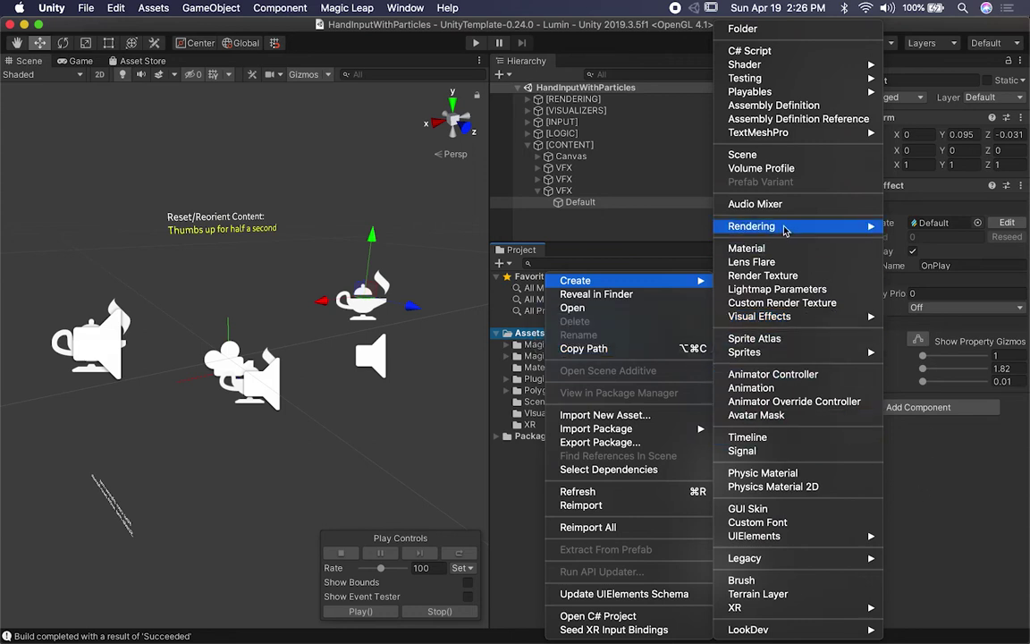
mouse_move(721, 228)
mouse_move(675, 230)
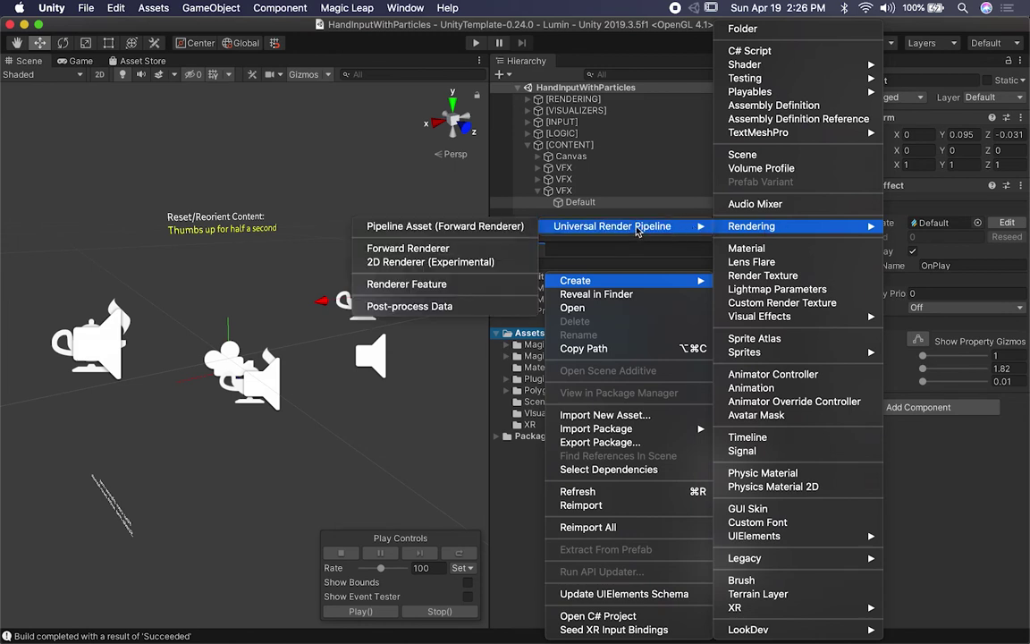
left_click(391, 230)
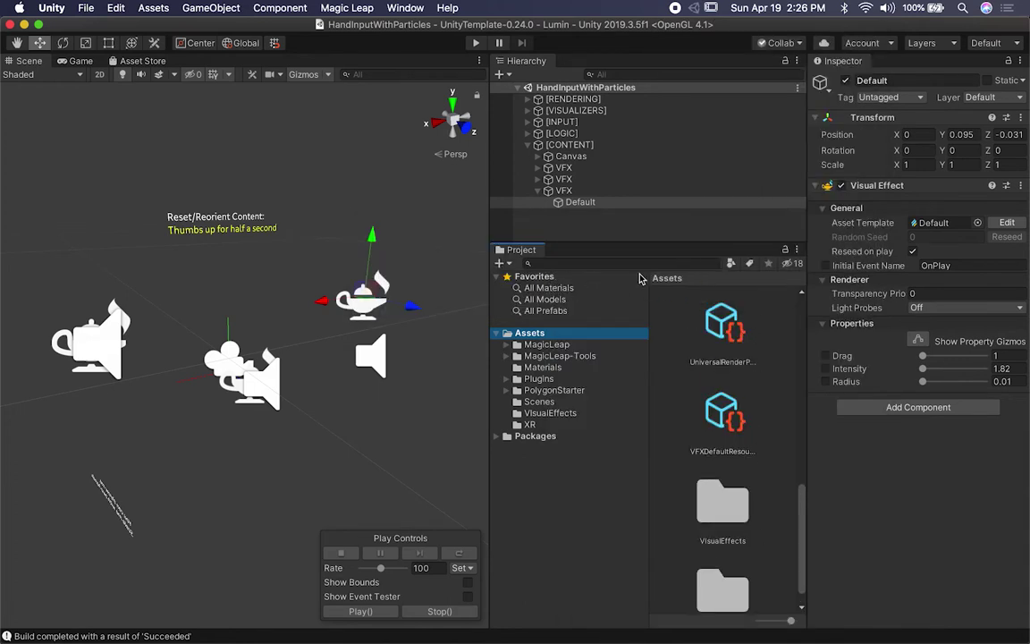
Show the Assets folder contents as a compact list, widen the Project area, and select UniversalRenderPipelineAsset_Renderer
left_click_drag(790, 619, 758, 620)
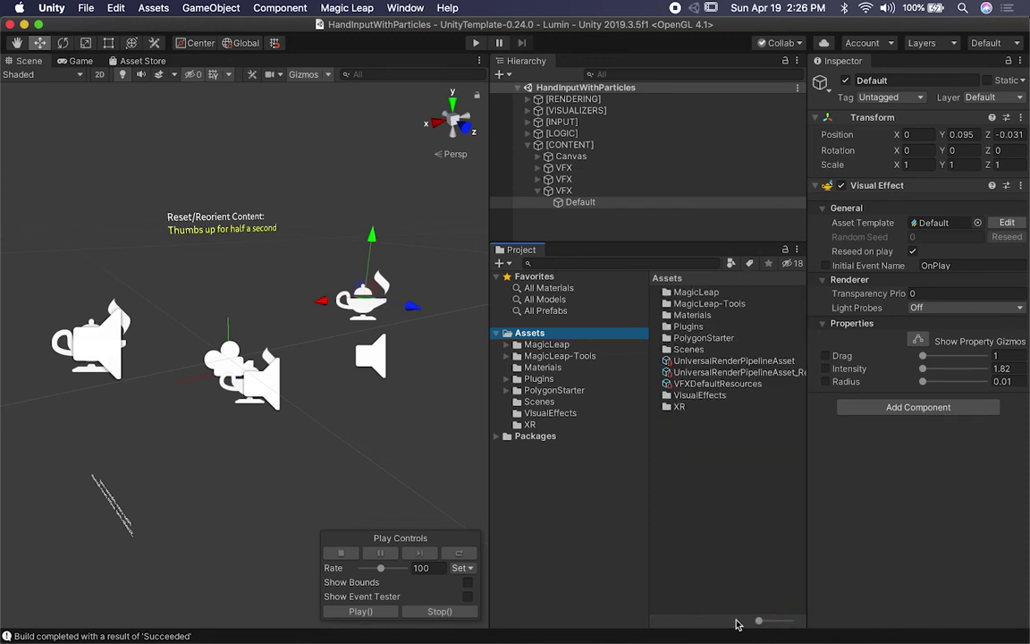
left_click_drag(489, 357, 391, 362)
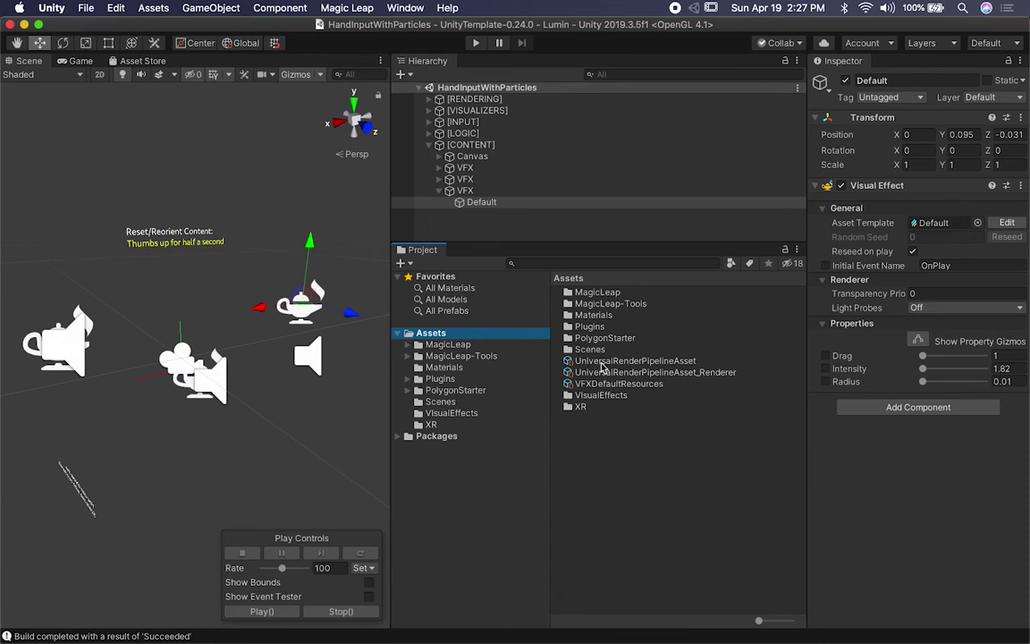
left_click(695, 372)
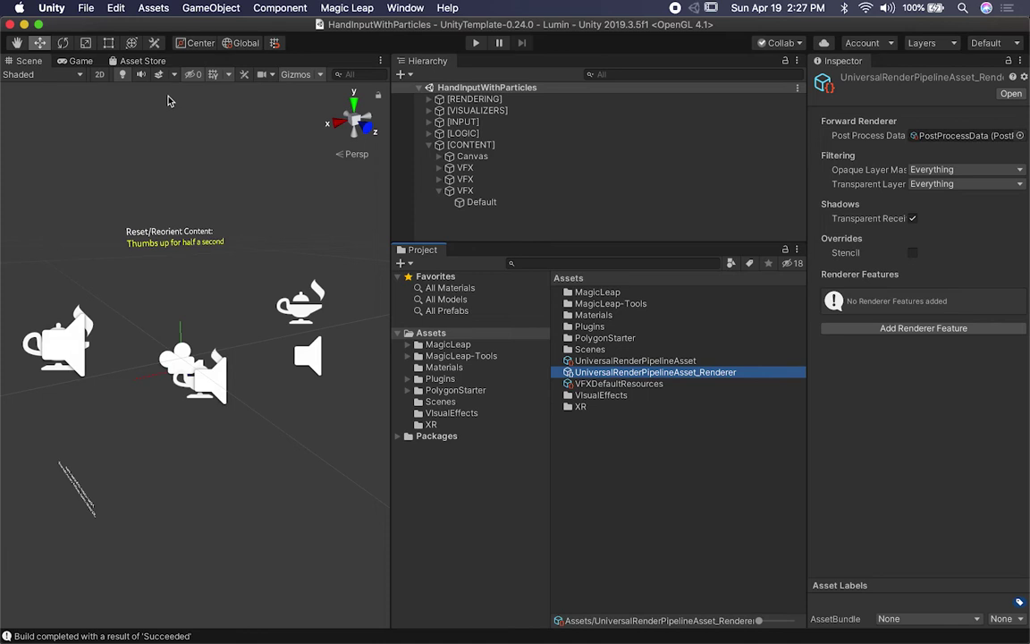
Examine the selectable render pipeline assets in the Graphics project settings, then close the settings
left_click(79, 8)
left_click(114, 150)
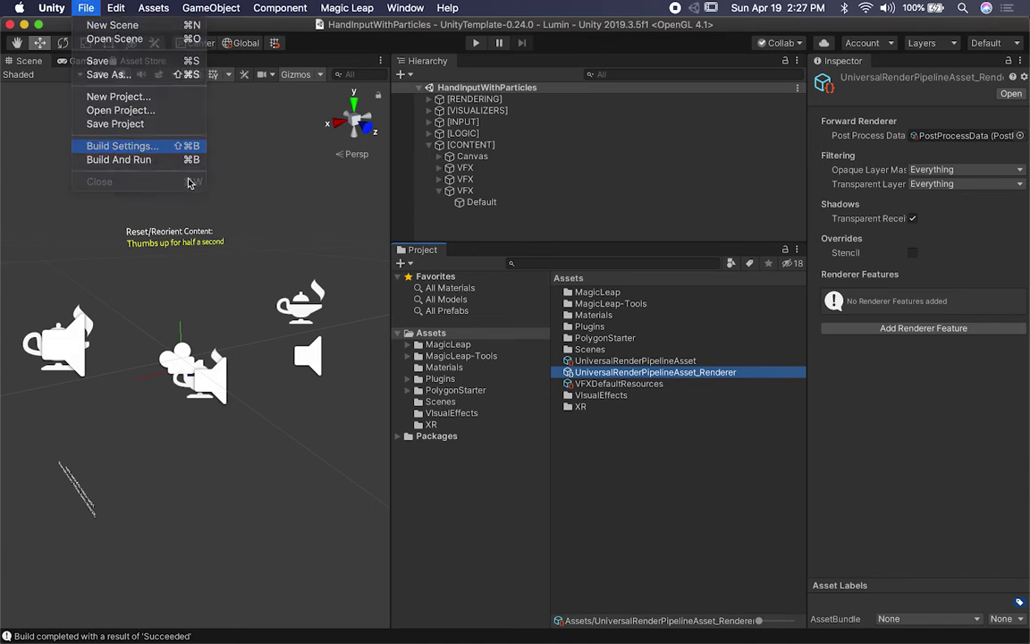
left_click(106, 436)
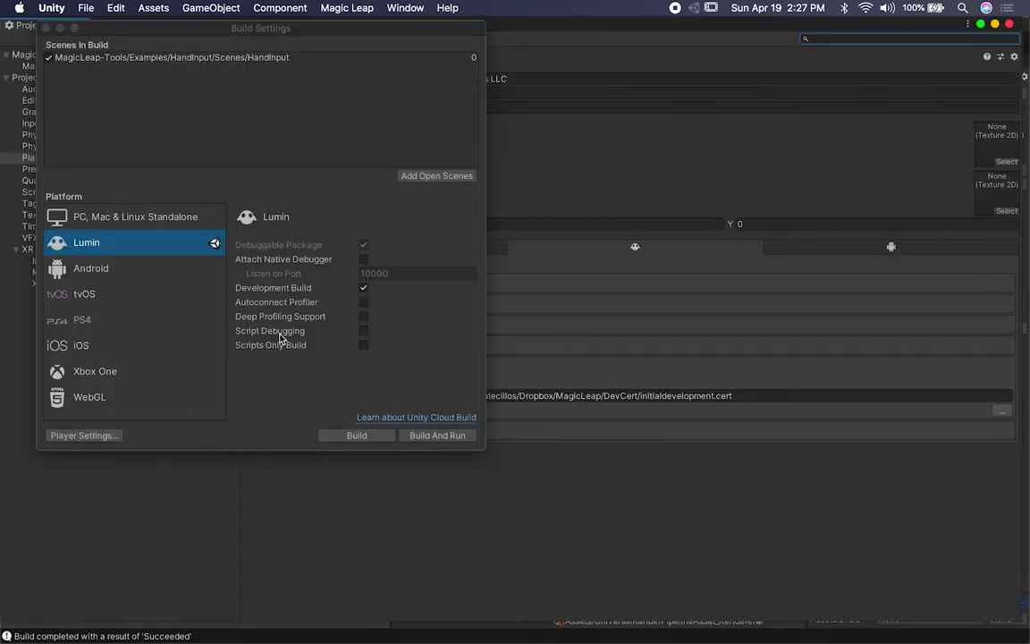
left_click(46, 28)
left_click(59, 114)
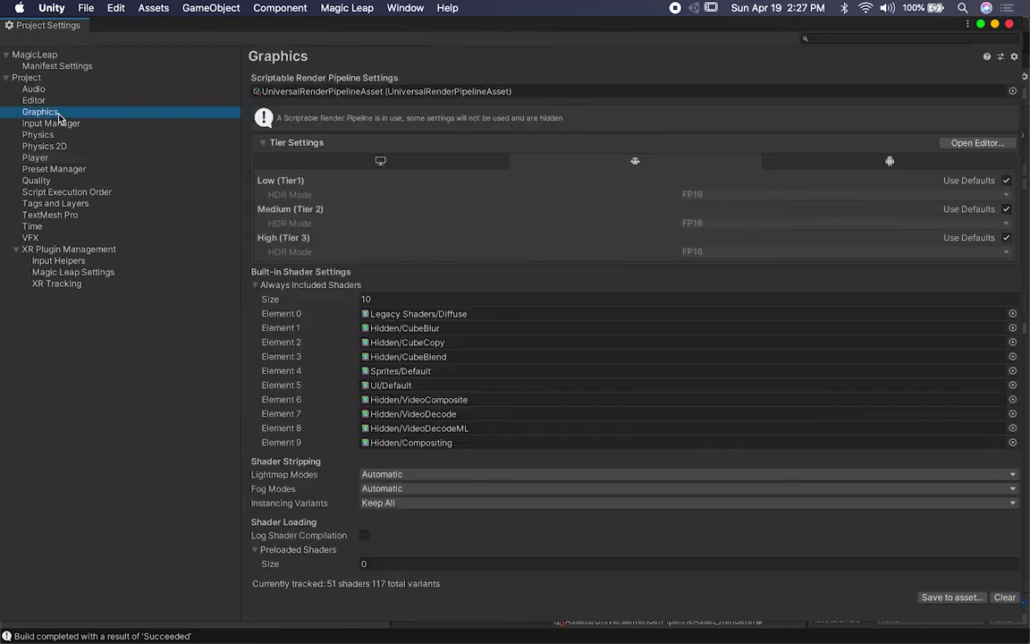
left_click(1012, 91)
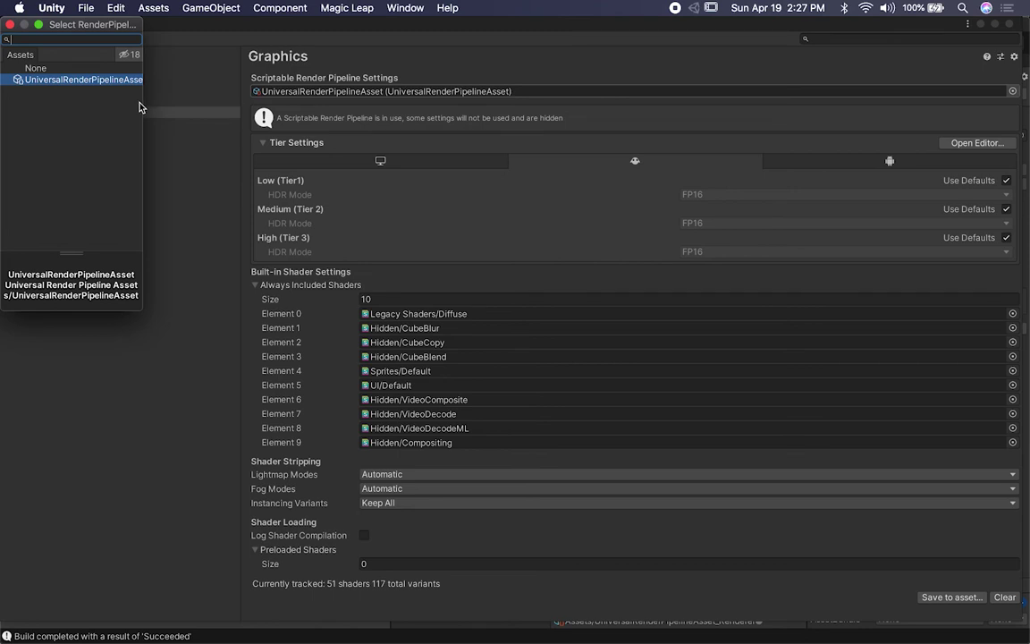
left_click_drag(143, 92, 209, 92)
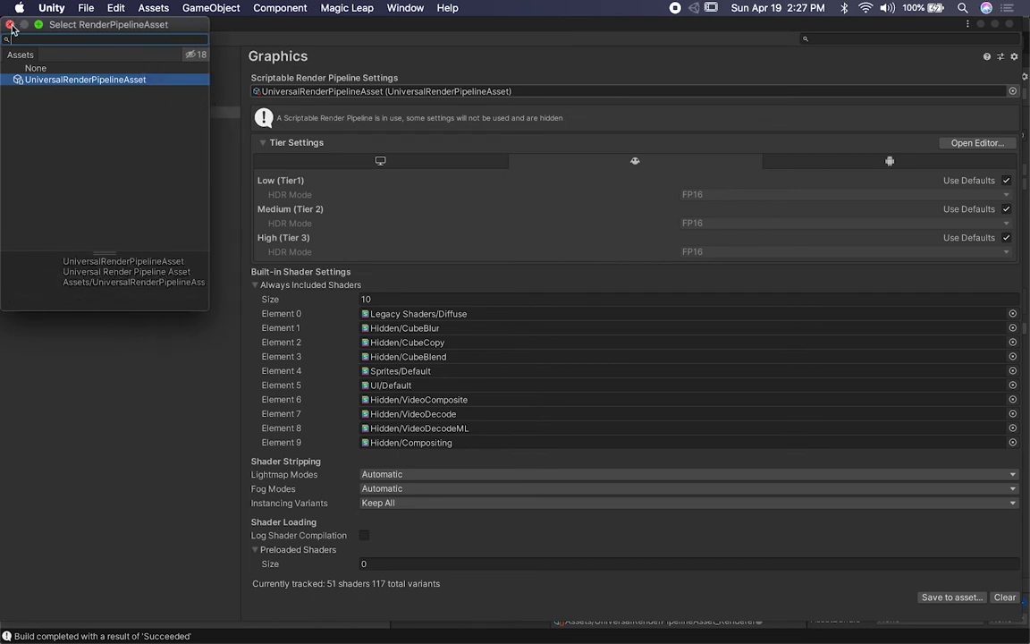
left_click(11, 24)
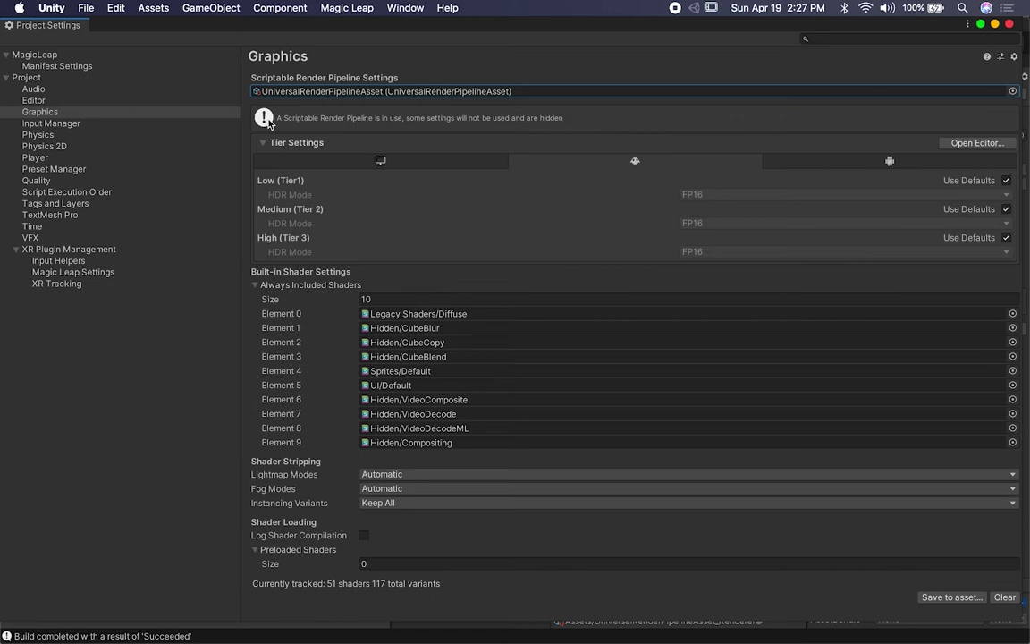
left_click(1008, 27)
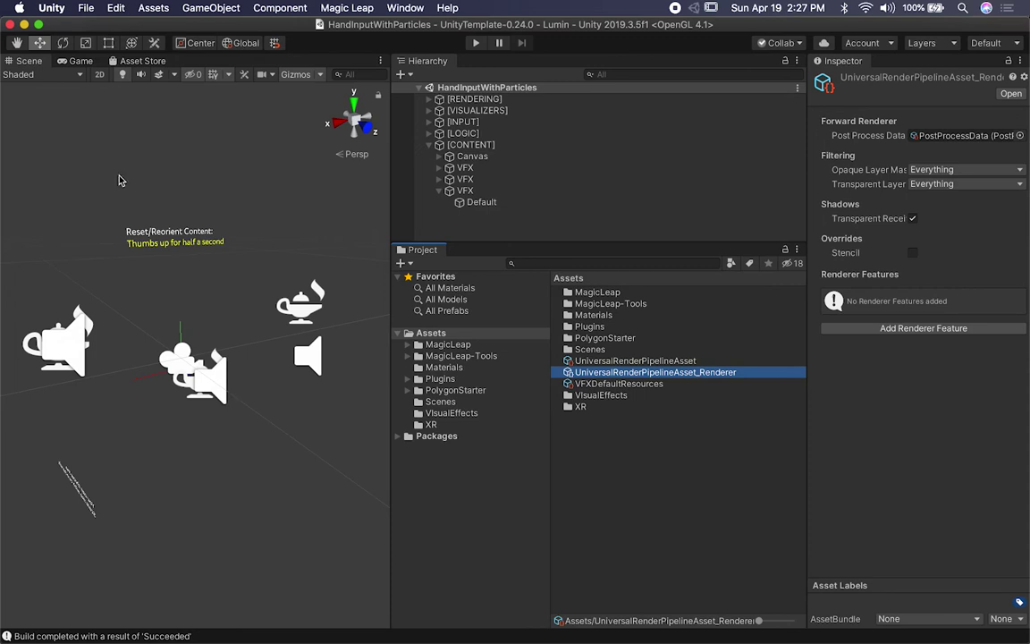
Look up the Universal Render Pipeline command that upgrades project materials to UniversalRP materials
left_click(86, 7)
mouse_move(113, 7)
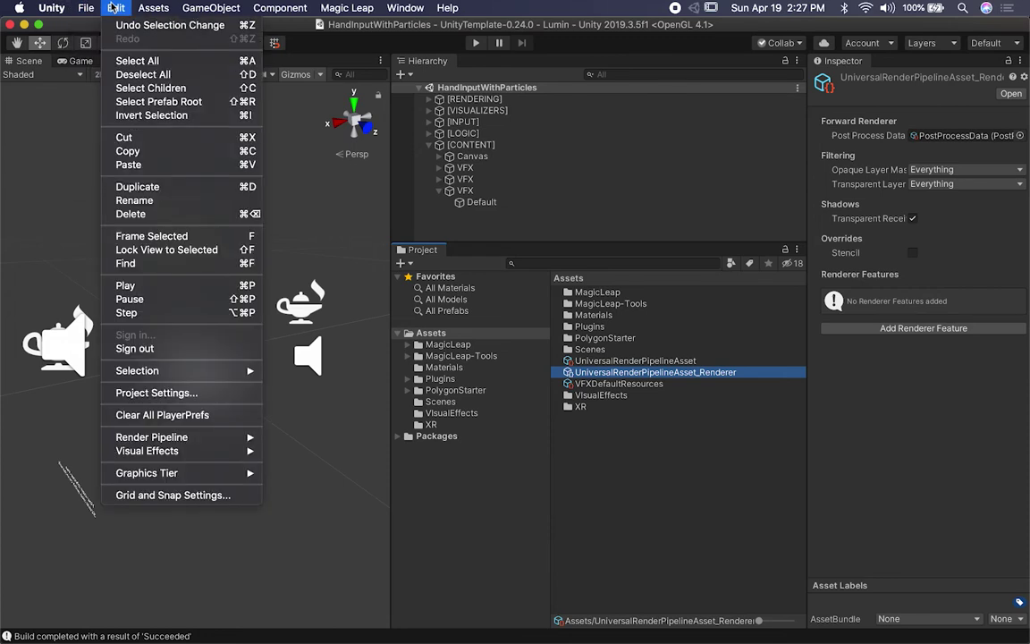
mouse_move(162, 443)
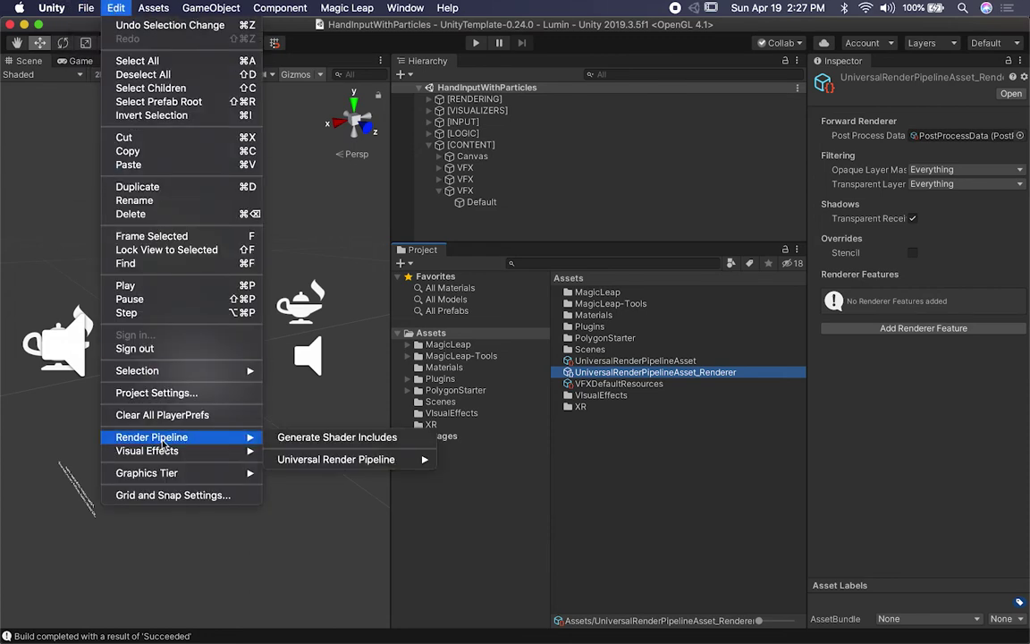
mouse_move(290, 459)
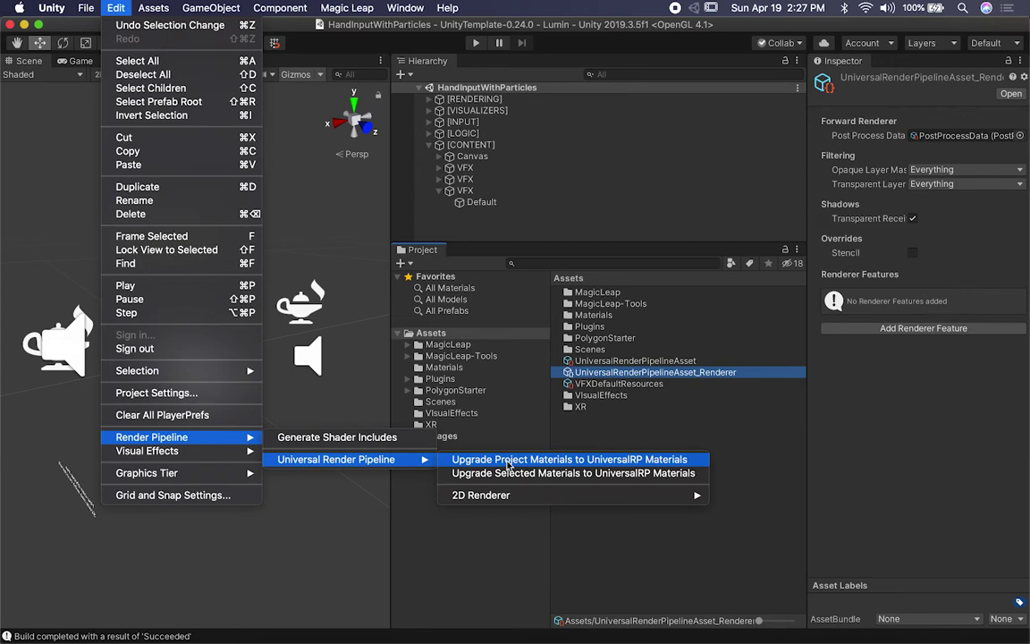
left_click(745, 487)
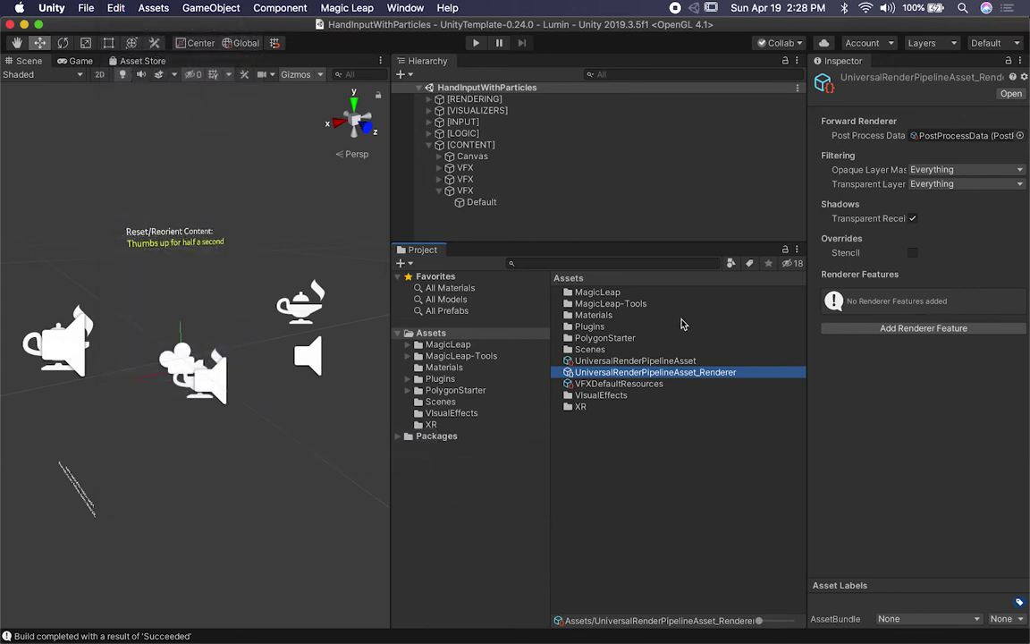
Add a cube to the HandInputWithParticles scene and scale it uniformly to about 0.56
right_click(465, 231)
mouse_move(511, 374)
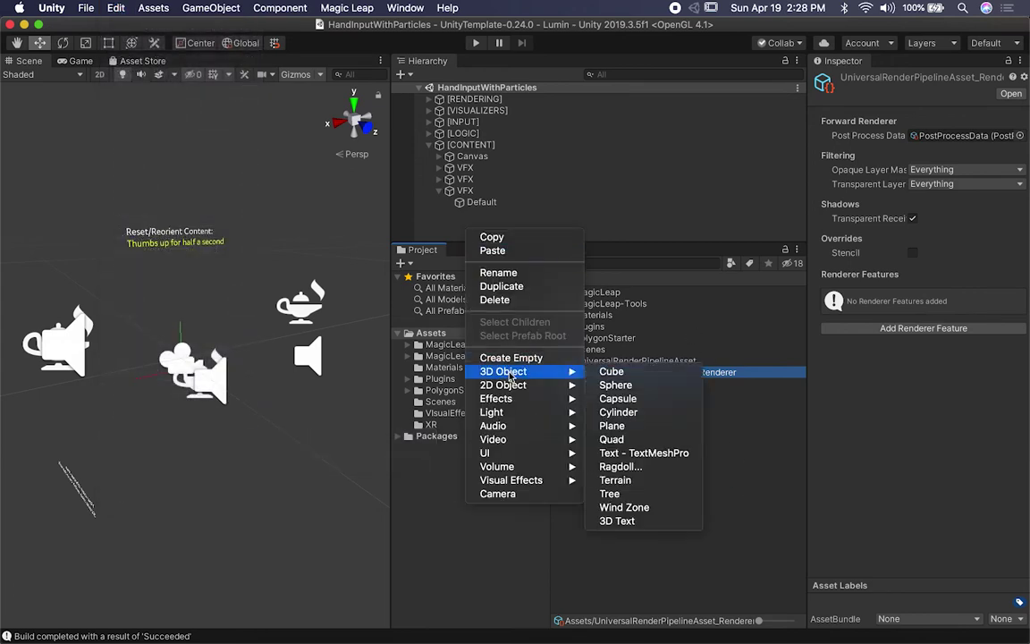
left_click(612, 372)
key("r")
left_click_drag(195, 358, 183, 355)
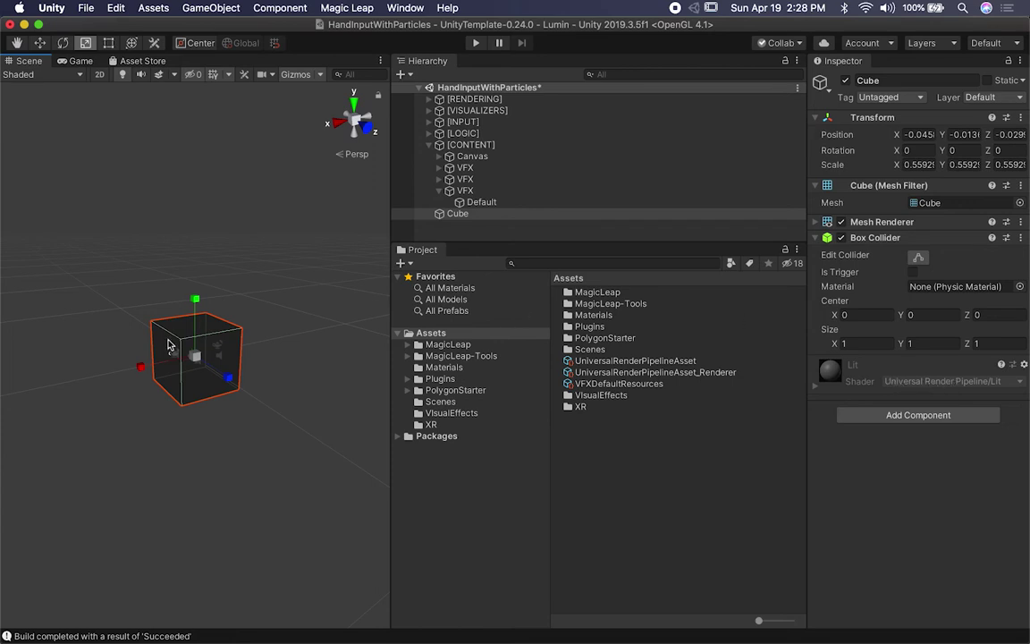
Raise the cube above the VFX objects and delete it
key("w")
left_click_drag(195, 311, 223, 250)
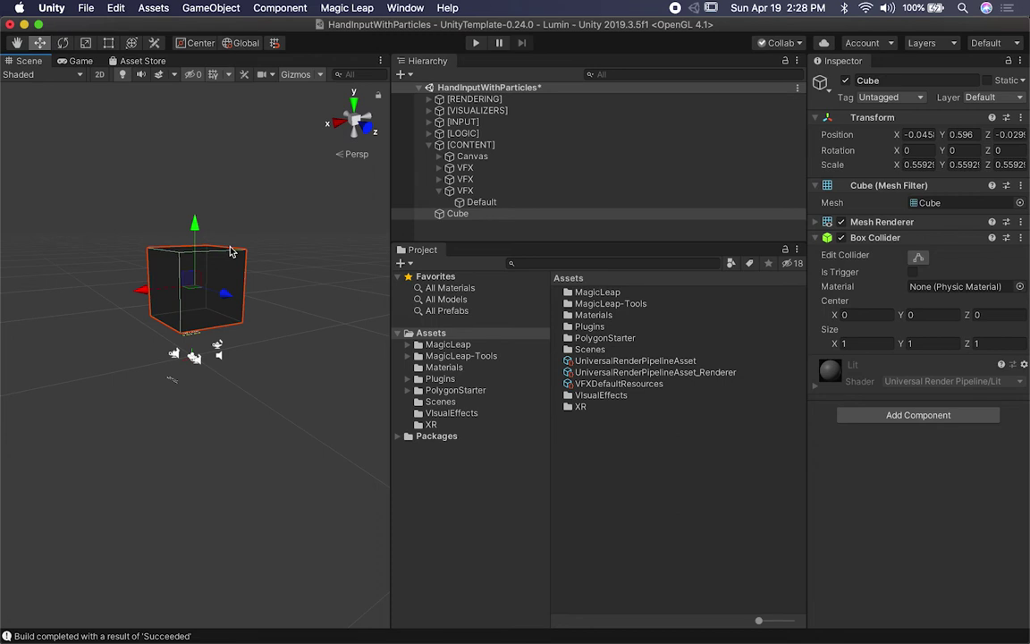
left_click_drag(196, 224, 197, 203)
key("super+BackSpace")
Select the second VFX object in the scene, widen the Scene view and make the Hierarchy taller
scroll(237, 335, "up", 3)
scroll(237, 335, "up", 3)
scroll(229, 333, "down", 2)
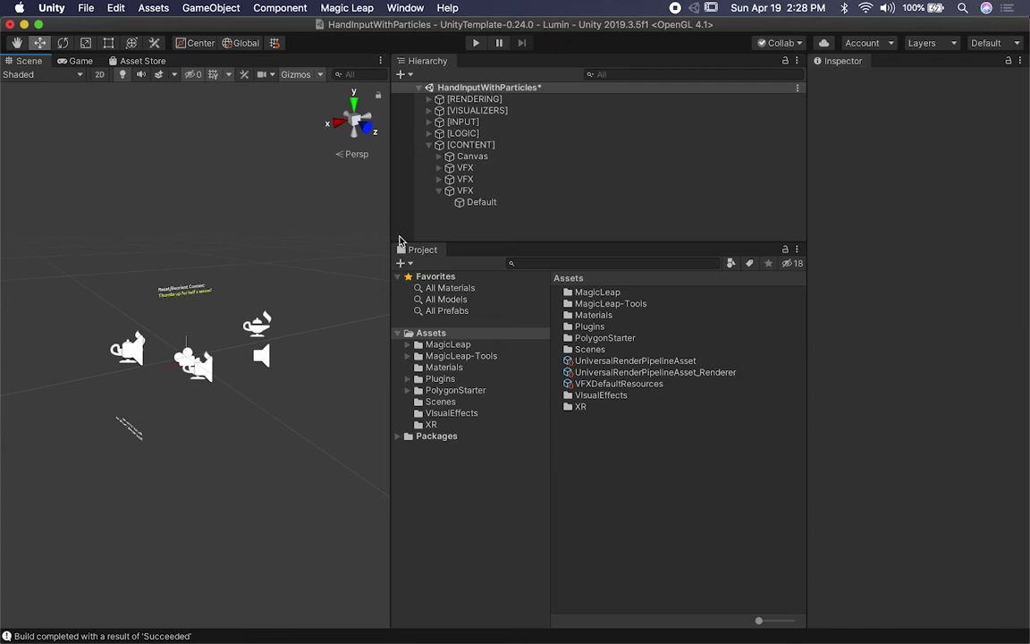
left_click(133, 344)
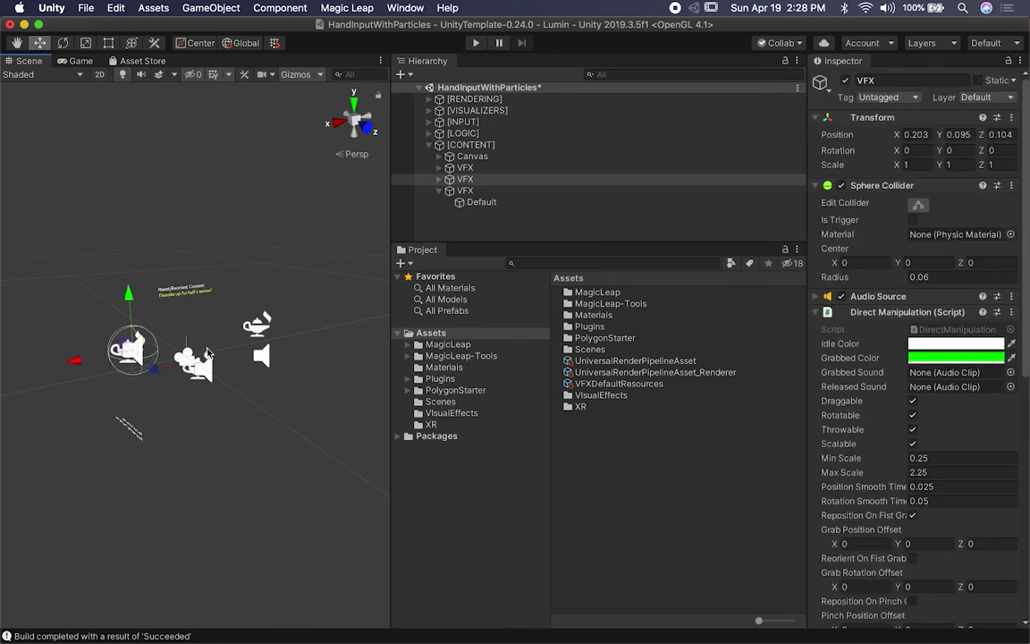
left_click_drag(391, 304, 461, 304)
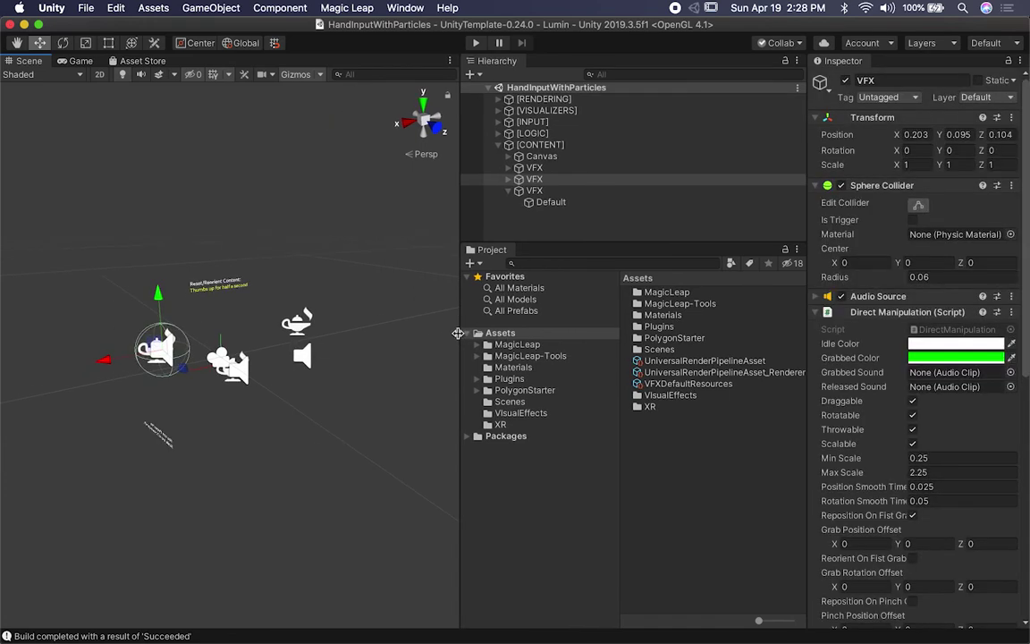
left_click_drag(264, 268, 303, 236, "alt")
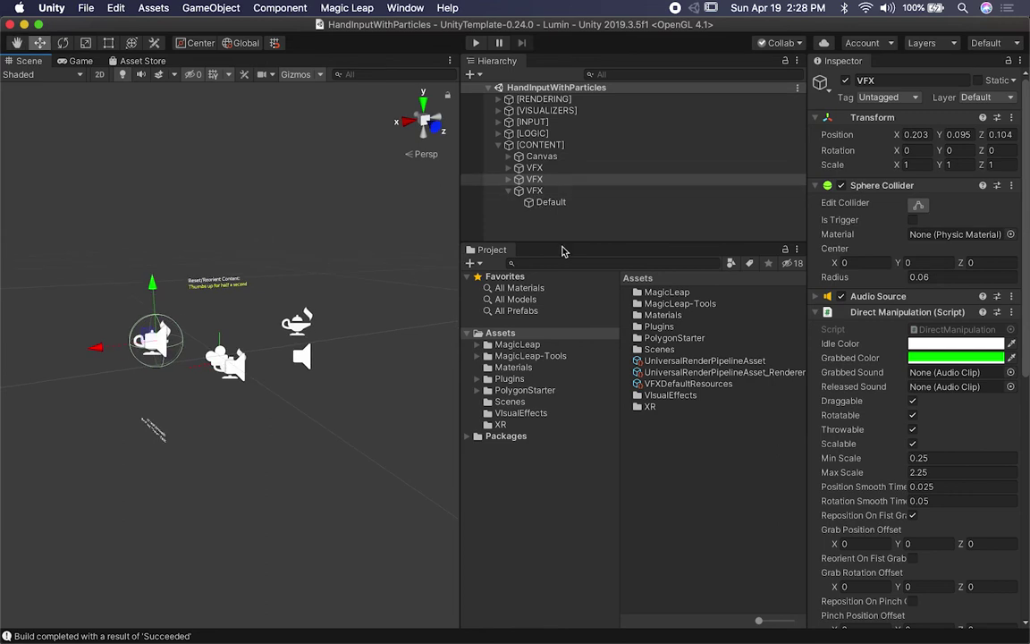
left_click_drag(564, 247, 565, 410)
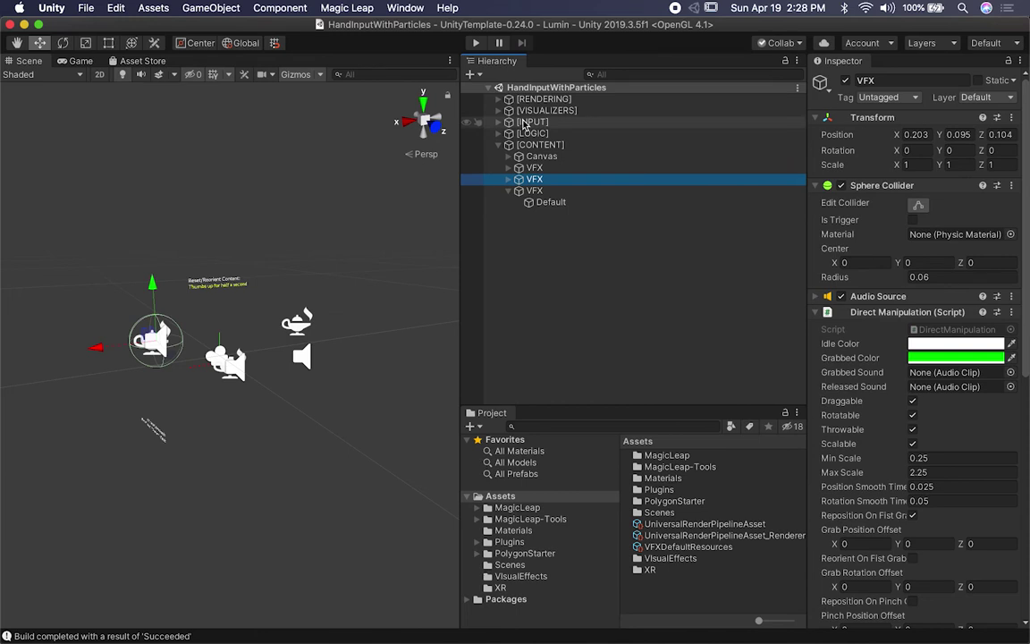
Collapse the third VFX object and examine the Direct Manipulation script on the first VFX object
left_click(508, 190)
left_click(534, 168)
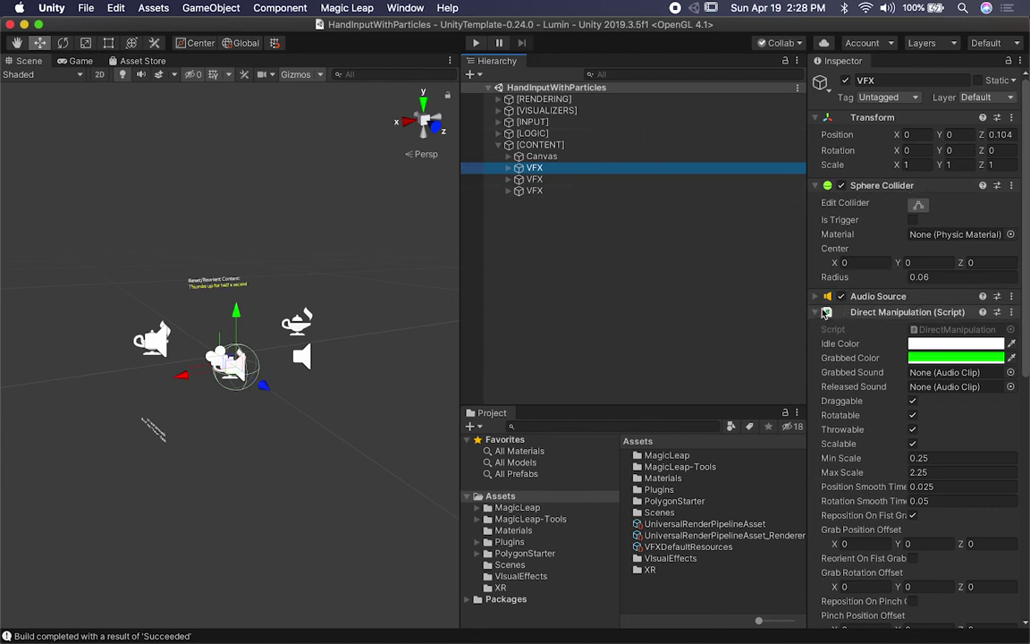
left_click(894, 312)
Select the Default child of the first VFX object and open its Default Asset Template in the Visual Effect Graph editor
left_click(533, 167)
left_click(508, 167)
left_click(551, 178)
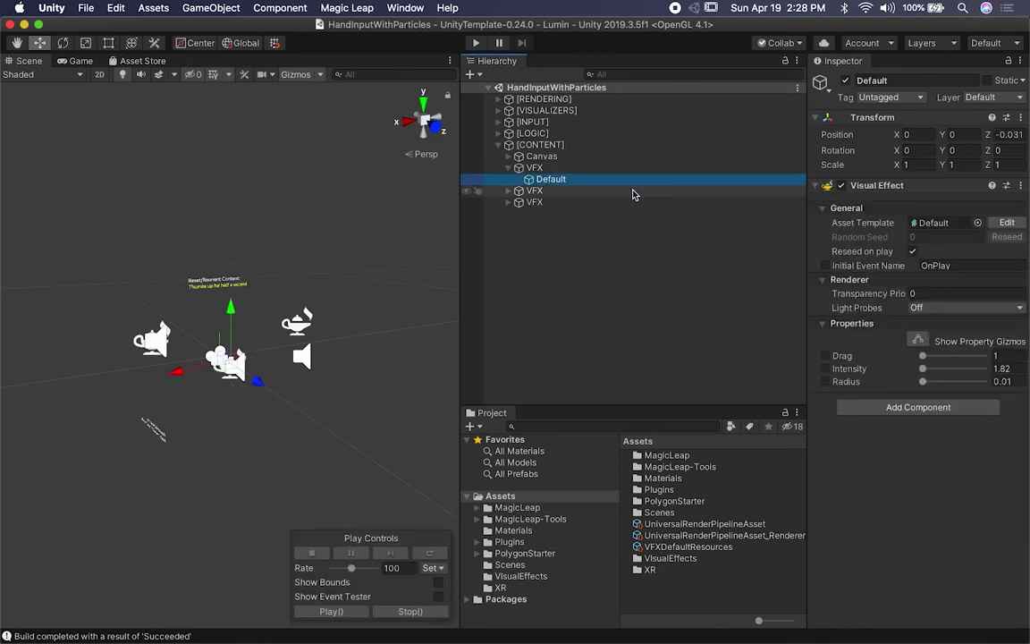
left_click(935, 225)
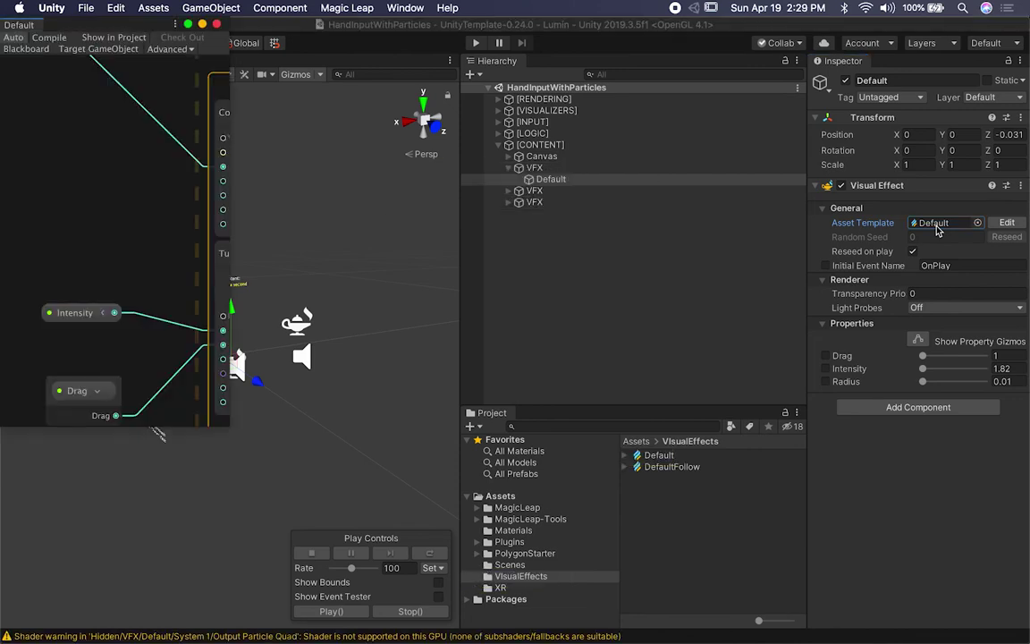
Bring the Default visual effect graph window into view, examine its particle blocks and close it
left_click_drag(94, 23, 578, 48)
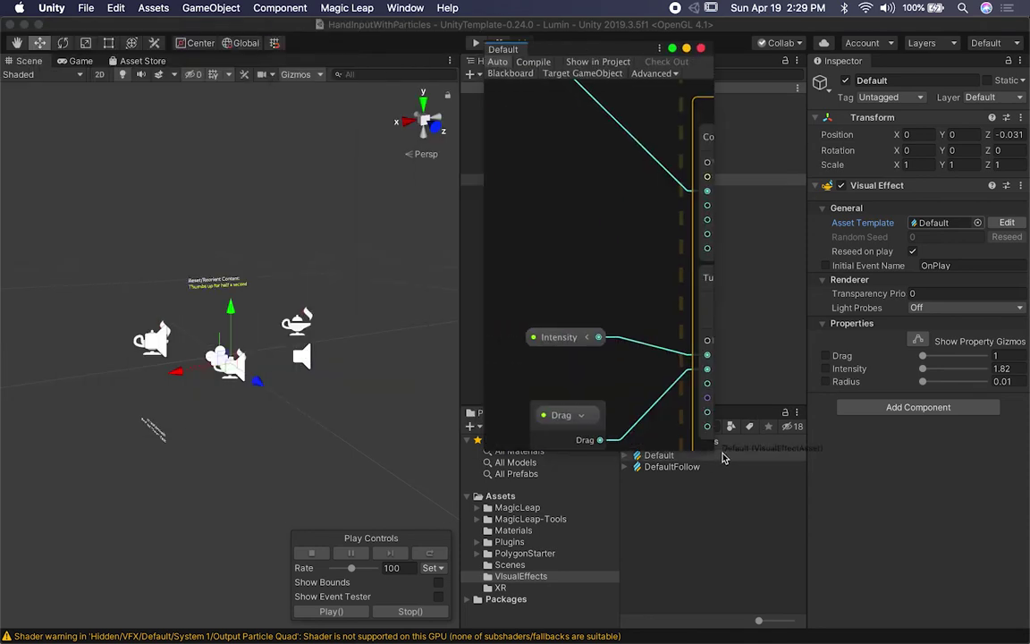
double_click(724, 457)
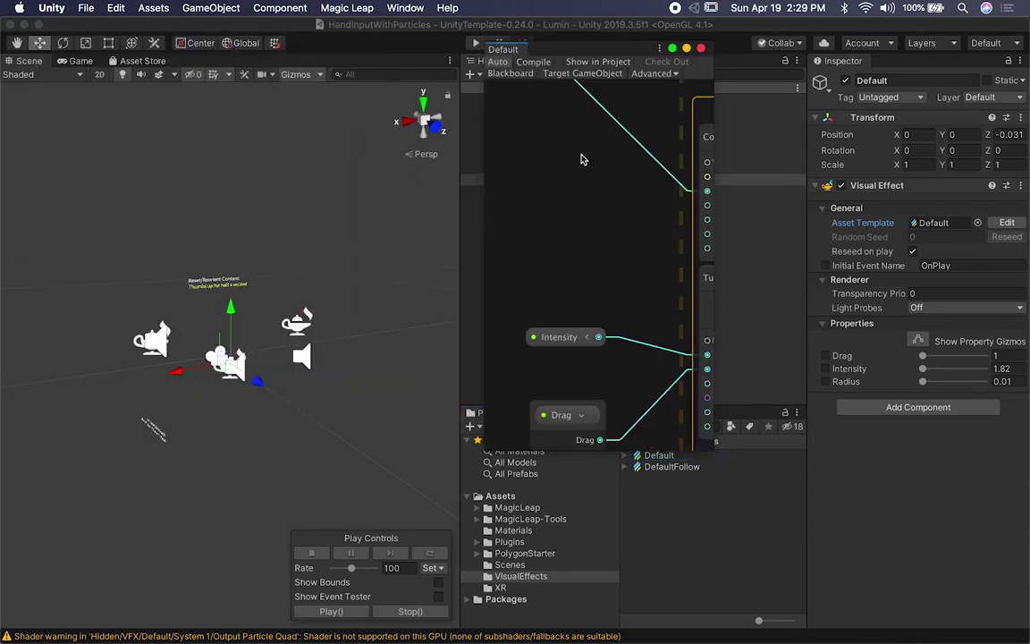
left_click_drag(566, 58, 405, 80)
scroll(459, 253, "down", 5)
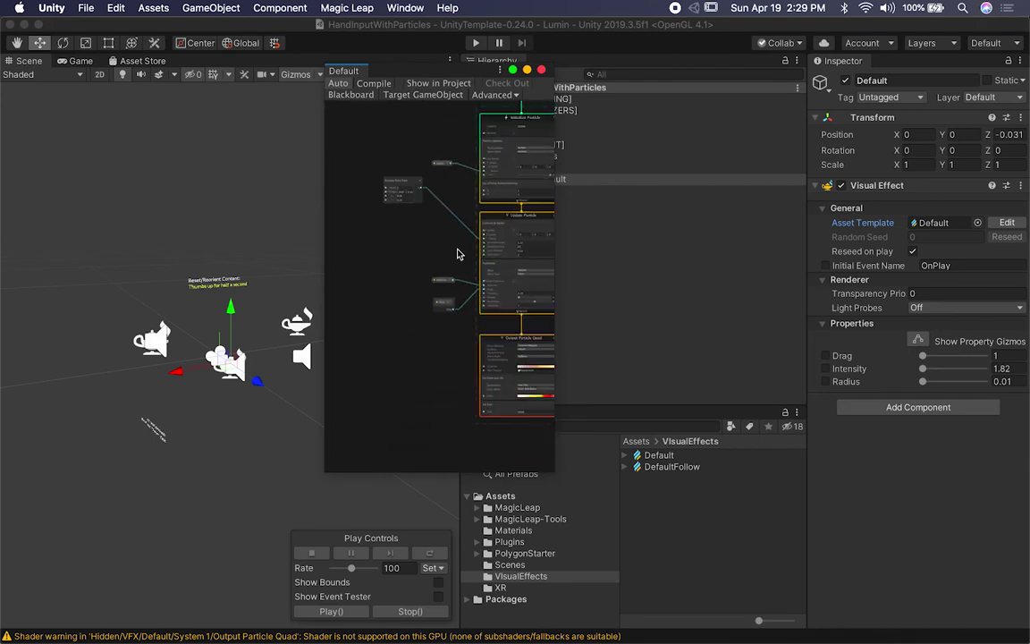
left_click(542, 70)
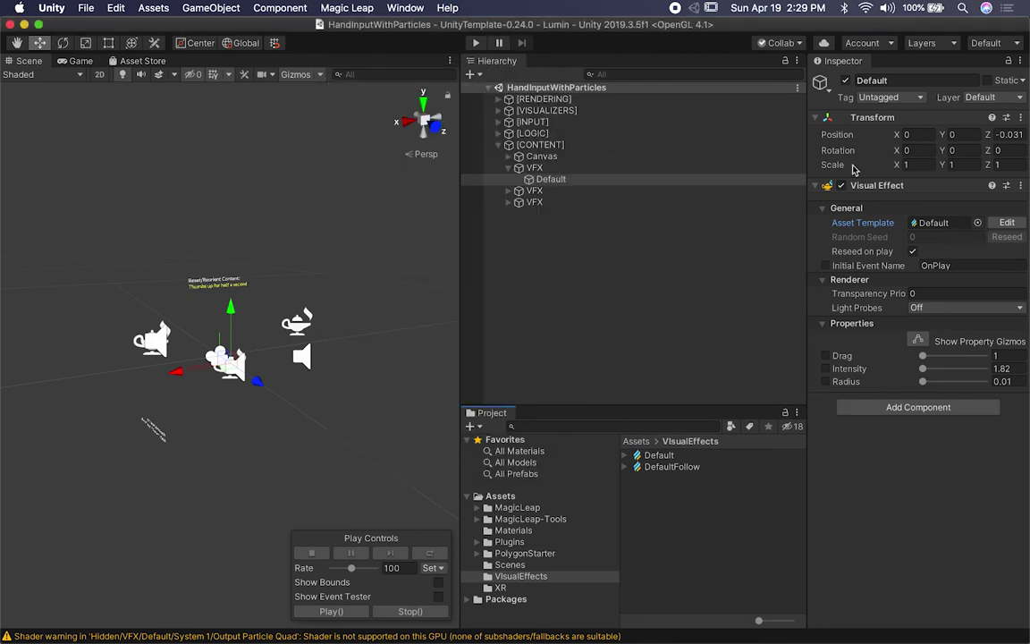
Select the first VFX object, expand its Direct Manipulation script and widen the Inspector to show the full property names
left_click(534, 168)
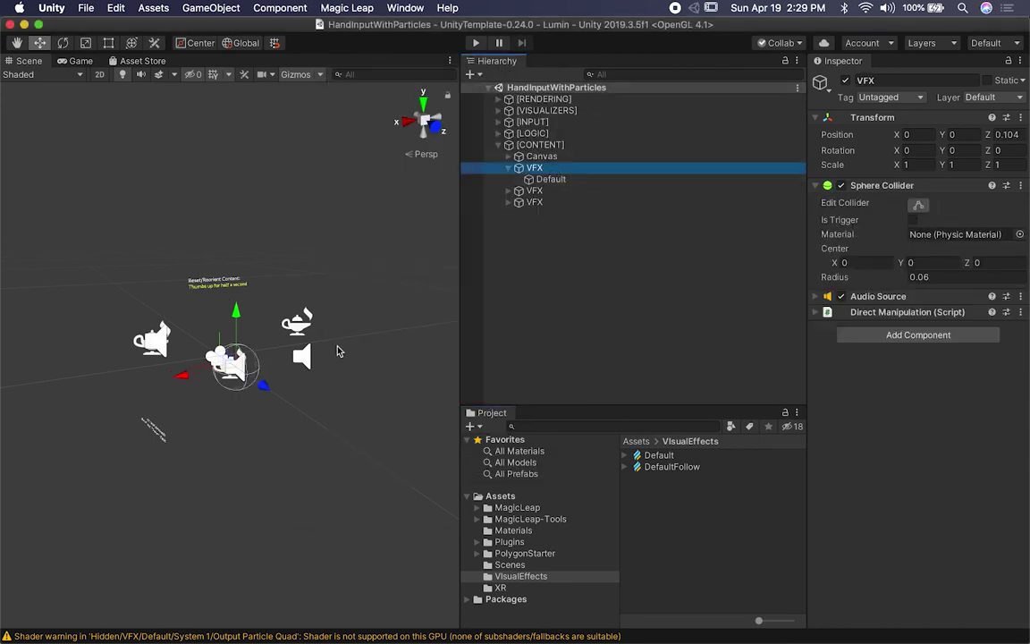
scroll(321, 379, "up", 6)
mouse_move(306, 339)
left_mouse_down("alt")
mouse_move(268, 336)
mouse_move(287, 343)
left_mouse_up("alt")
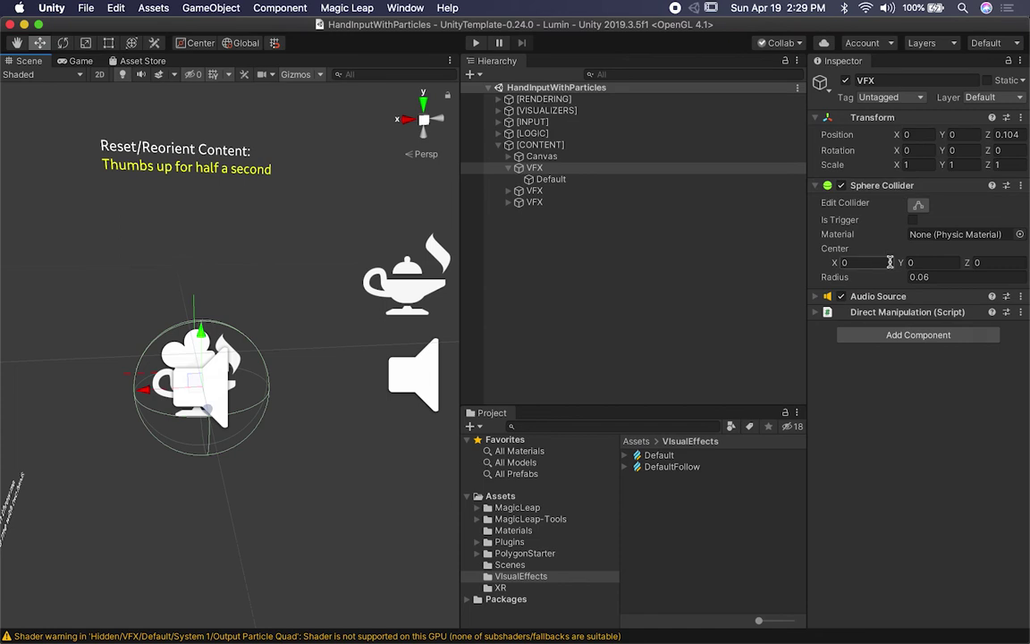
left_click(891, 313)
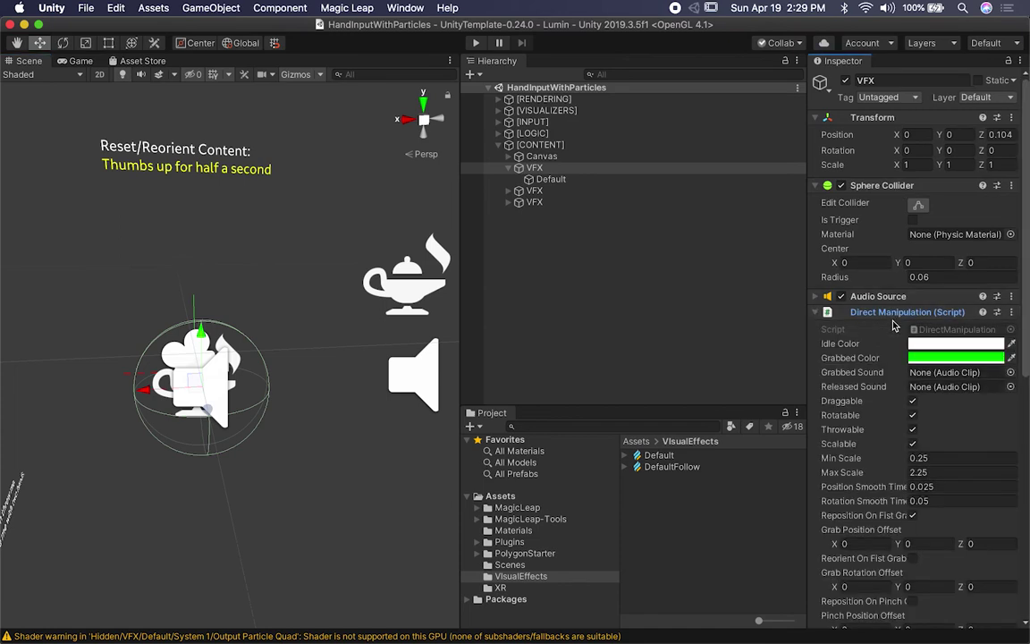
scroll(894, 327, "down", 1)
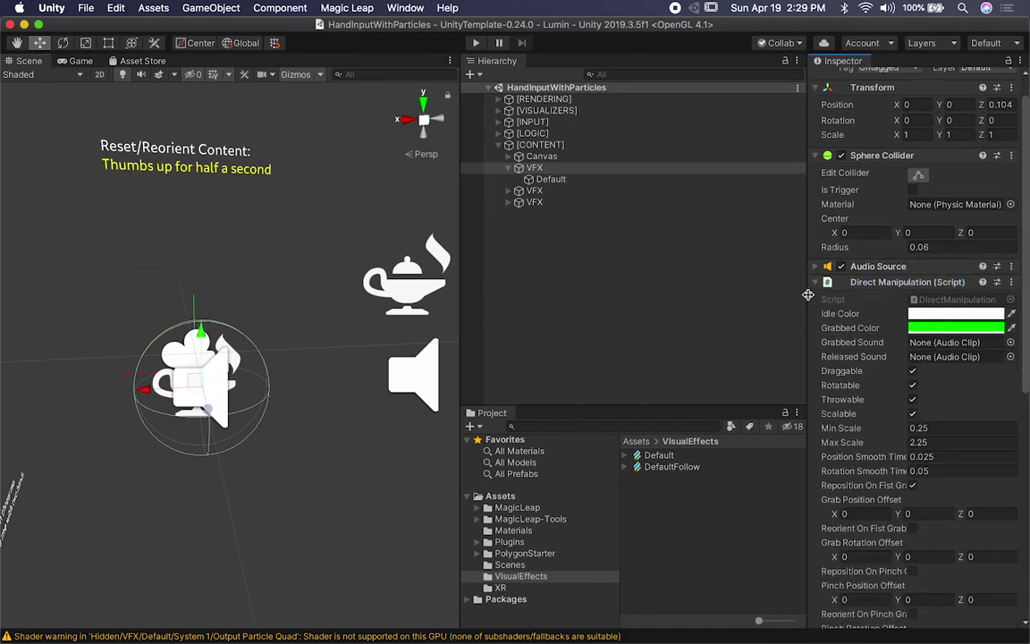
left_click_drag(807, 295, 726, 298)
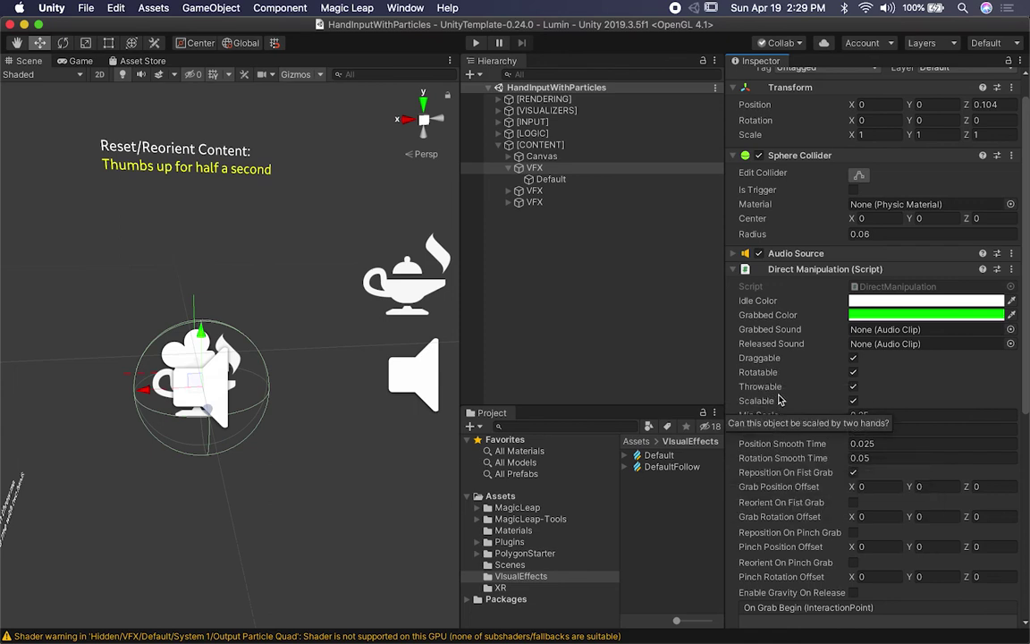
Toggle the Draggable and Rotatable options of the Direct Manipulation script, leaving both enabled
left_click(854, 371)
left_click(854, 358)
left_click(854, 358)
left_click(854, 359)
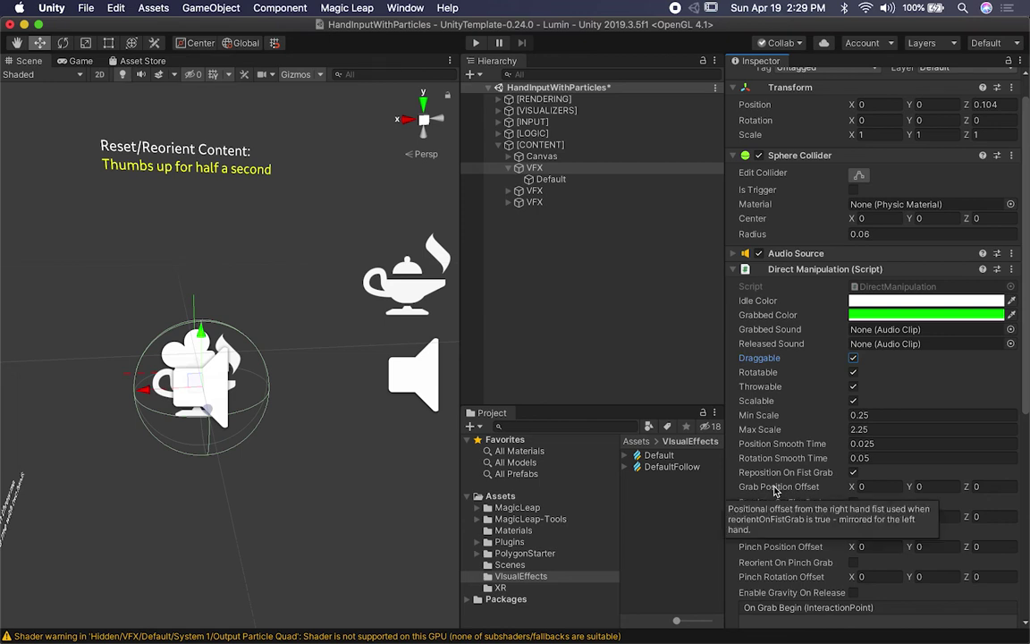
key("Tab")
key("space")
key("space")
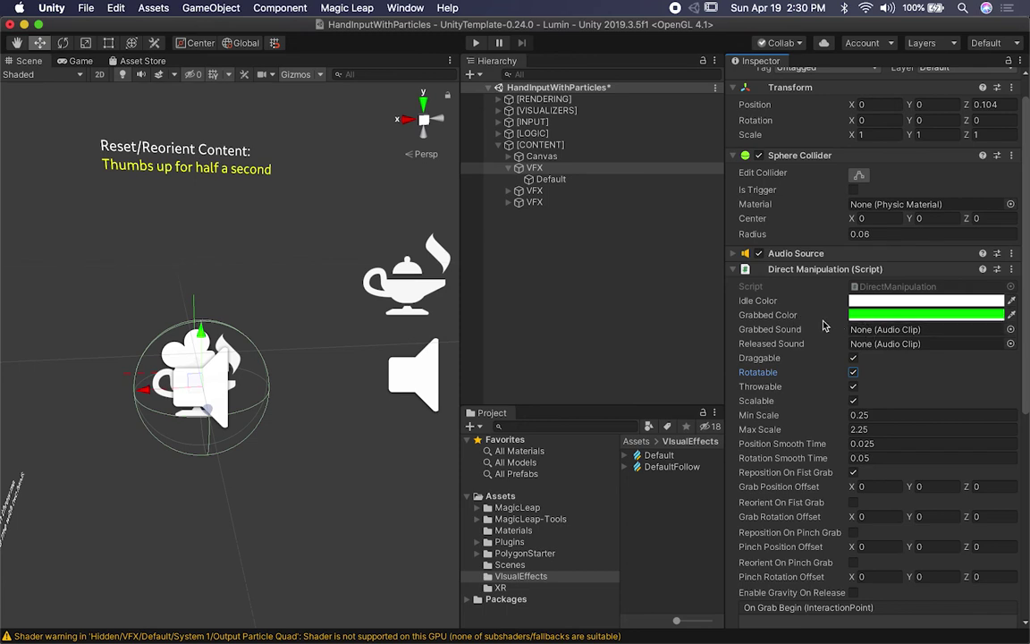
Review the remaining Direct Manipulation settings and its grab and drag events, and collapse the script
scroll(936, 388, "down", 5)
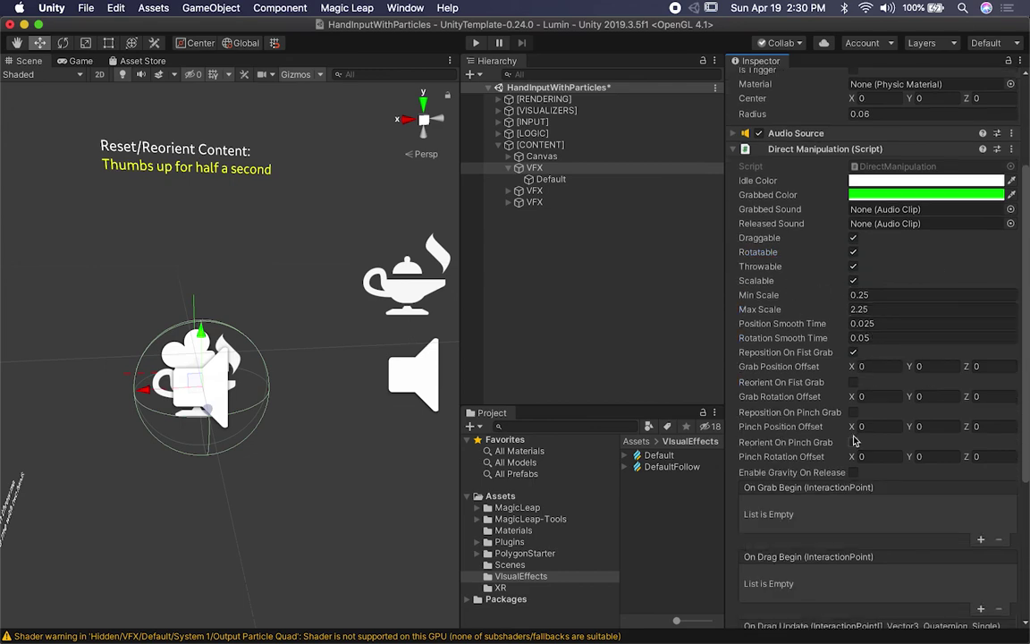
scroll(858, 411, "down", 10)
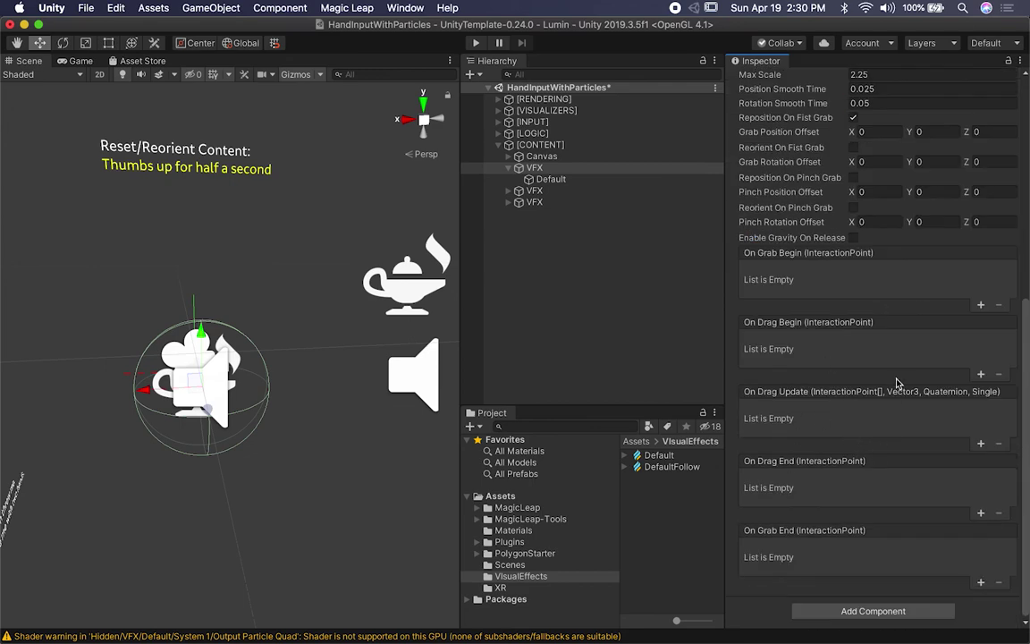
scroll(827, 380, "up", 16)
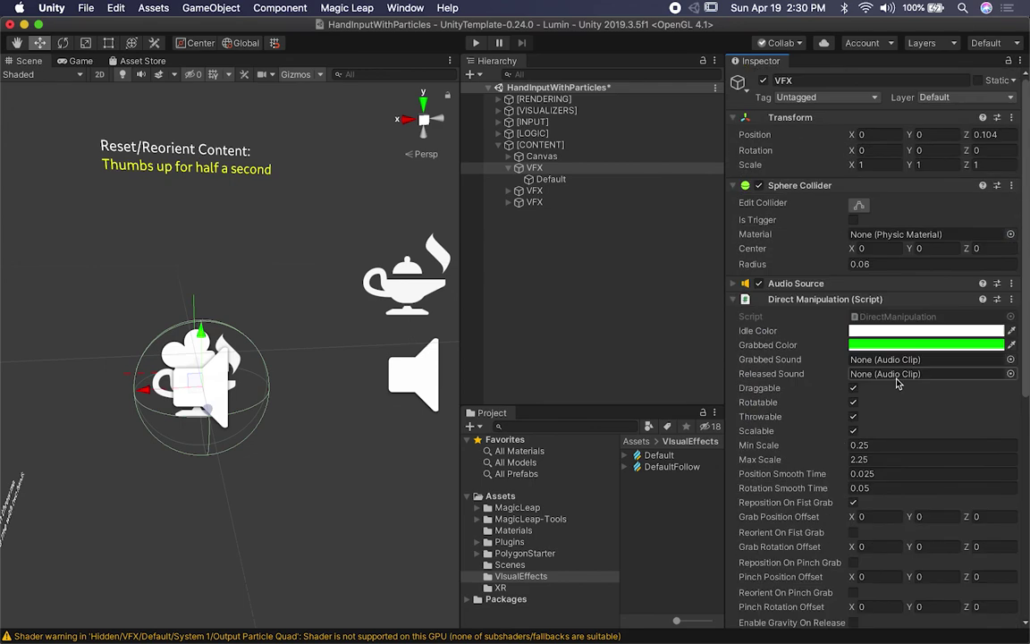
left_click(802, 299)
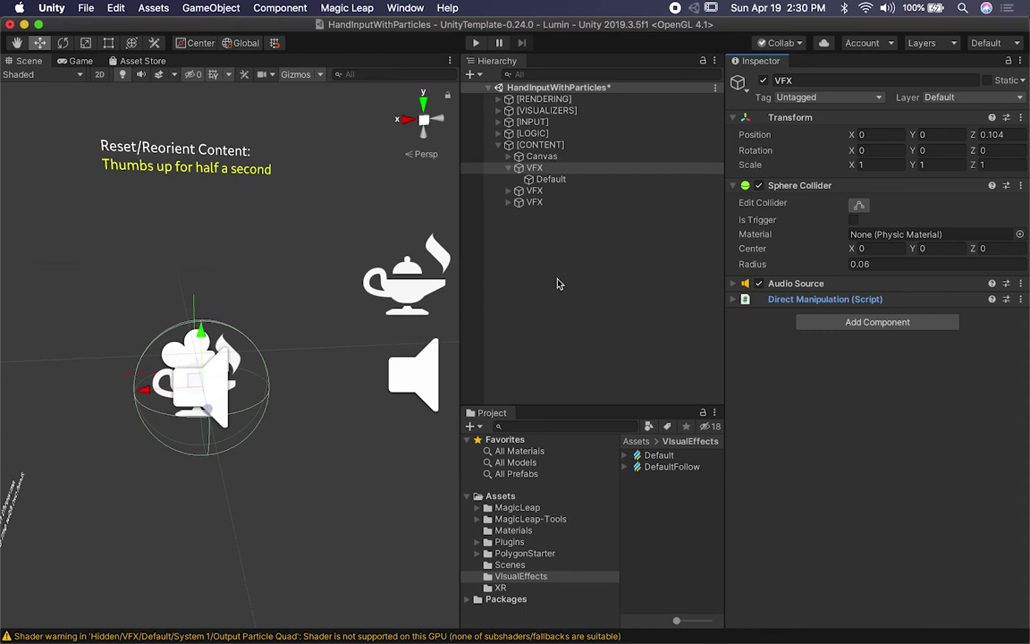
Select the Default child of the first VFX object and switch to Chrome to play the Magic Leap particle demo video
left_click(549, 179)
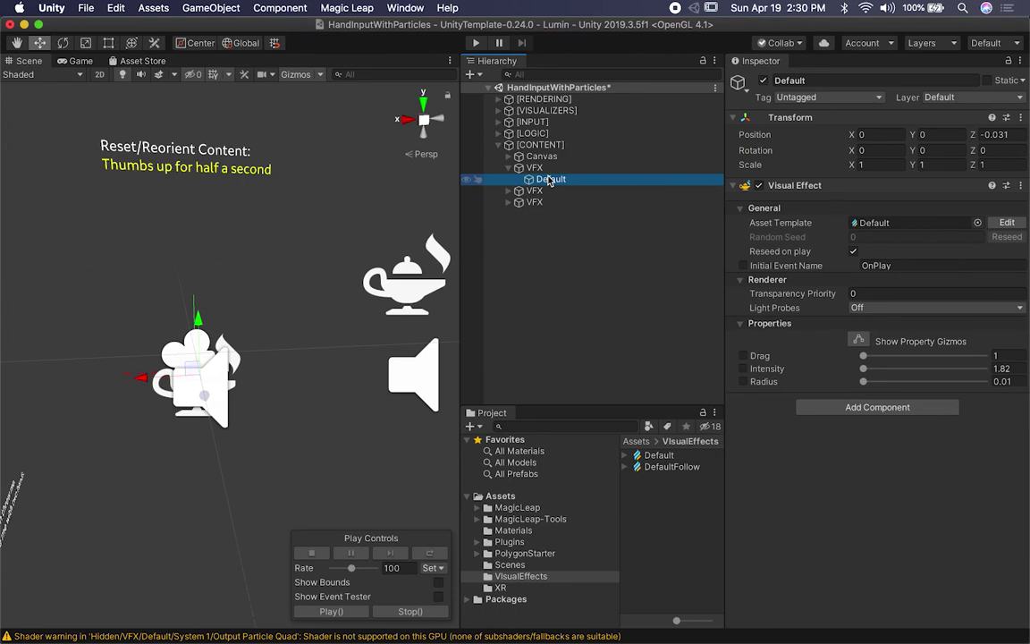
left_click_drag(206, 232, 286, 238, "alt")
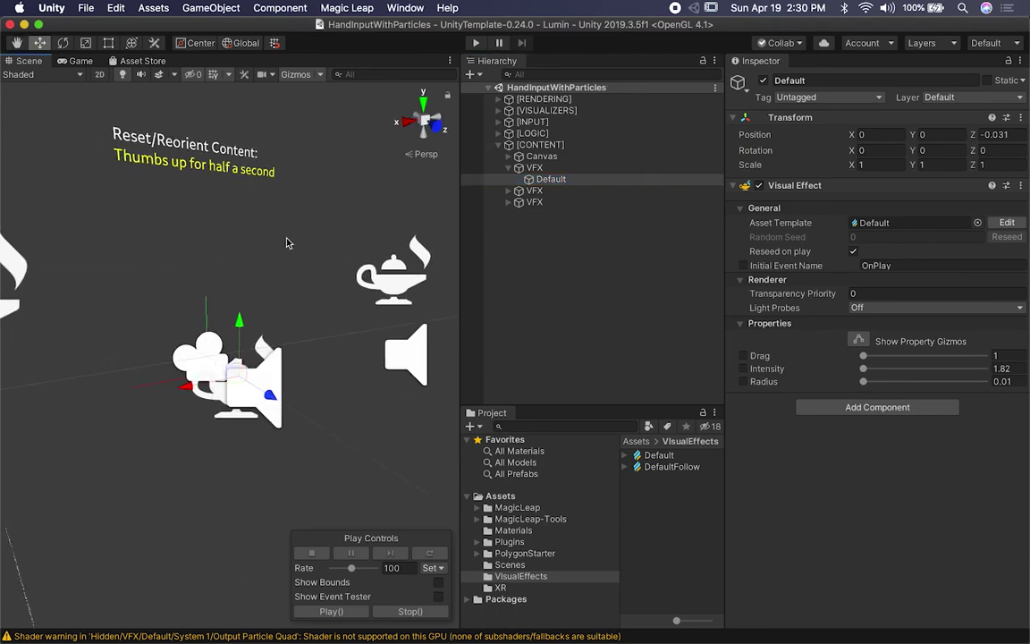
key("super+Tab")
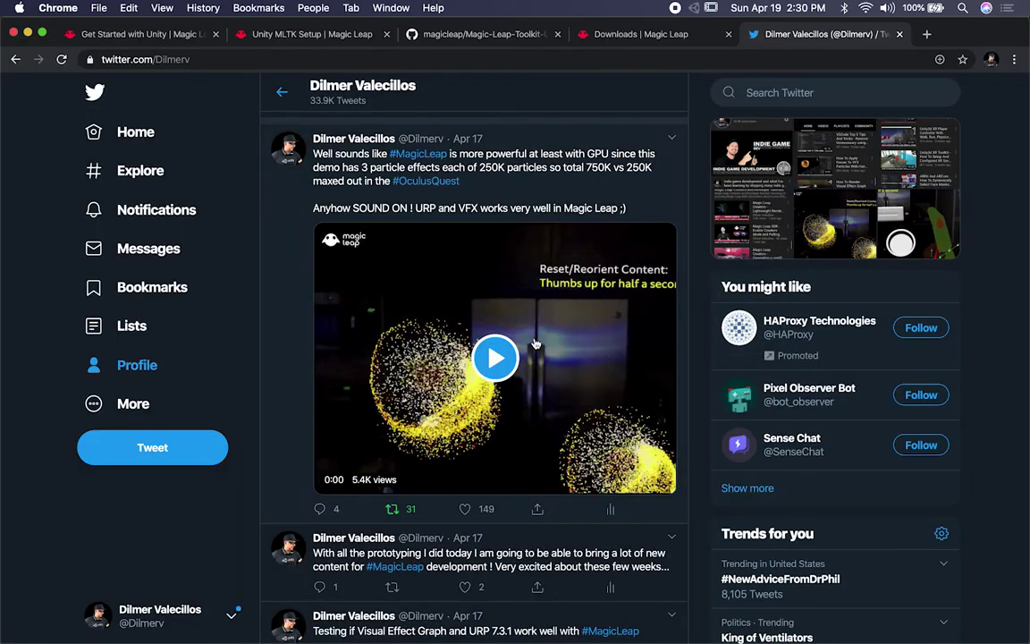
left_click(494, 356)
mouse_move(630, 478)
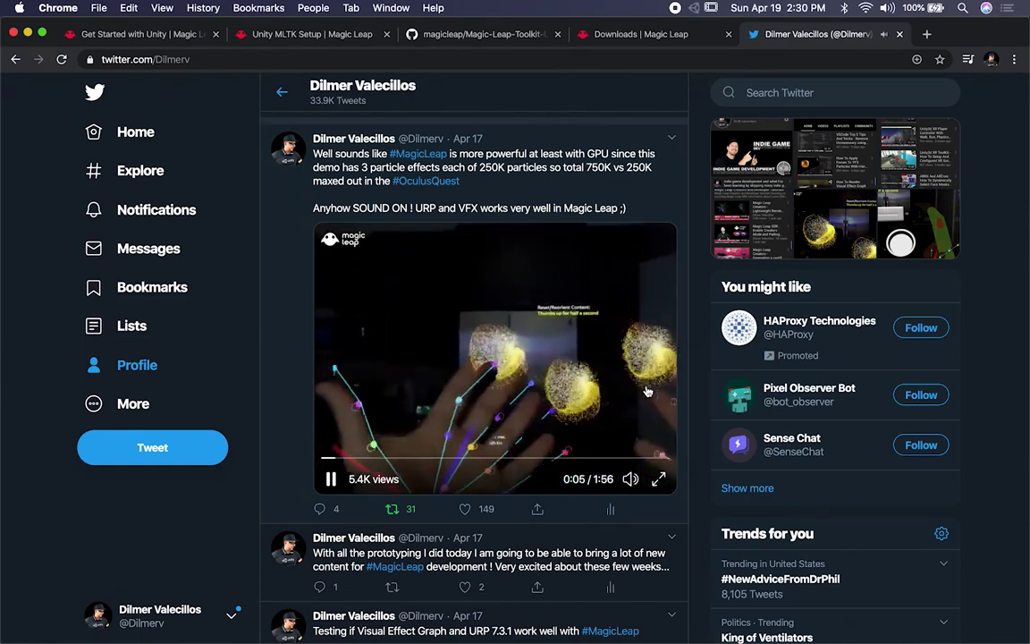
Expand the [VISUALIZERS] group in Unity and switch back to Chrome to check the hand skeleton in the demo video
key("super+Tab")
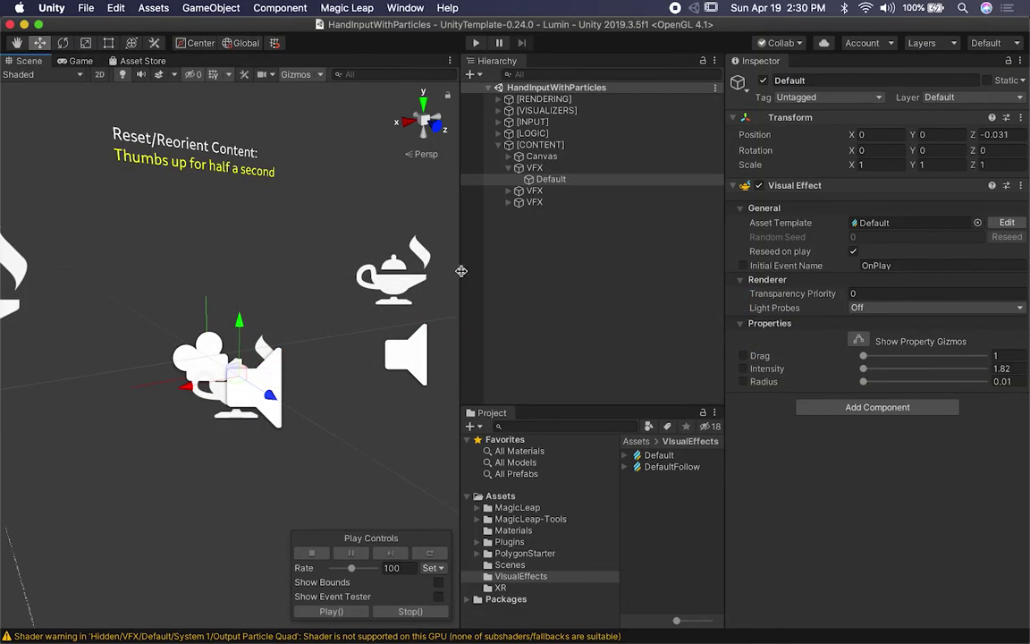
left_click(497, 110)
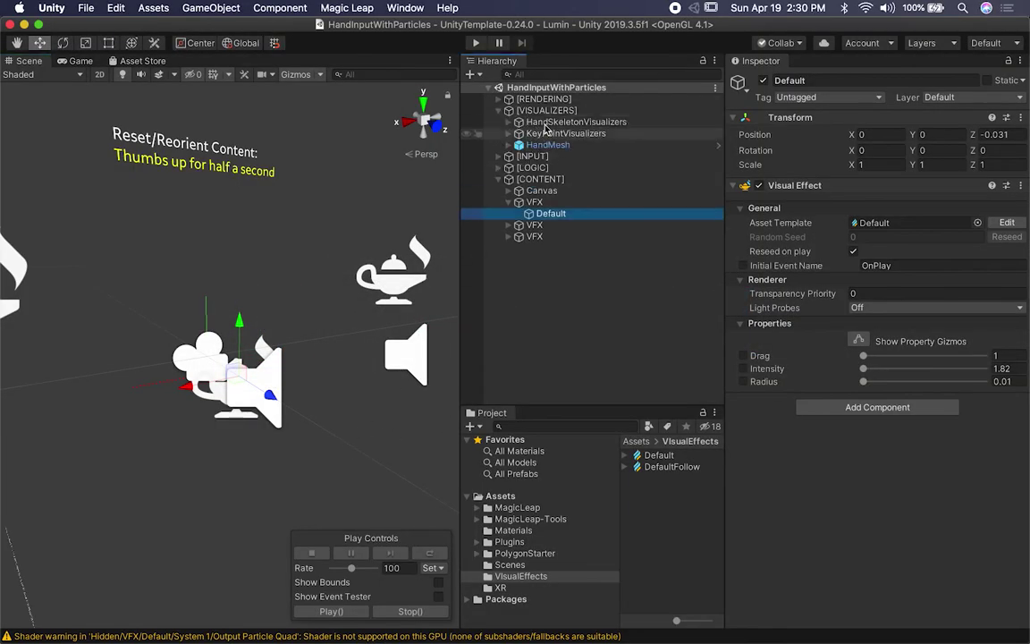
key("super+Tab")
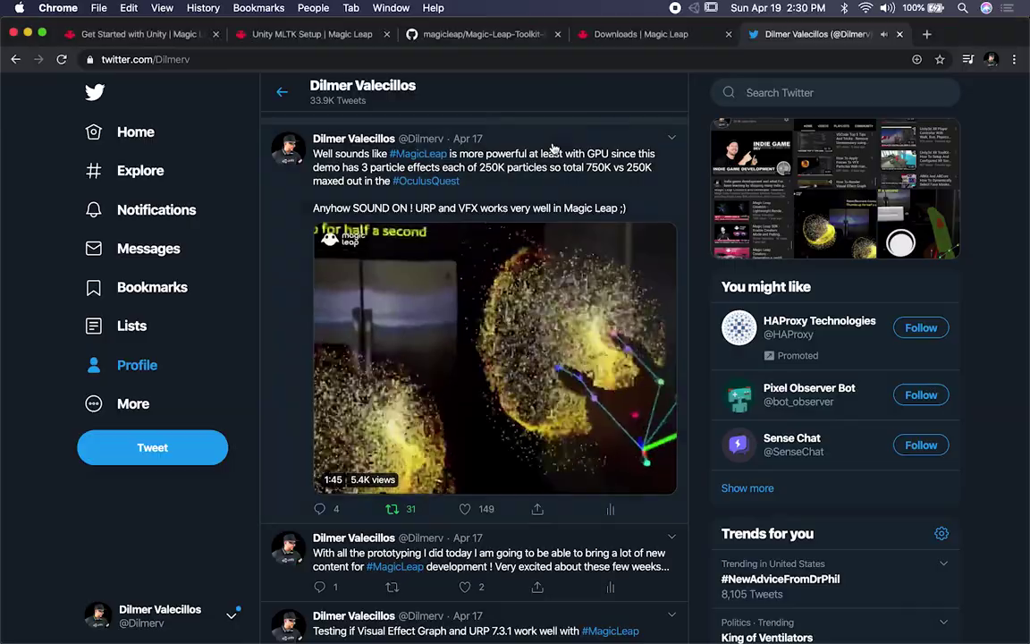
left_click(653, 231)
Return to Unity, expand HandSkeletonVisualizers and inspect the script settings of its Left and Right objects
key("super+Tab")
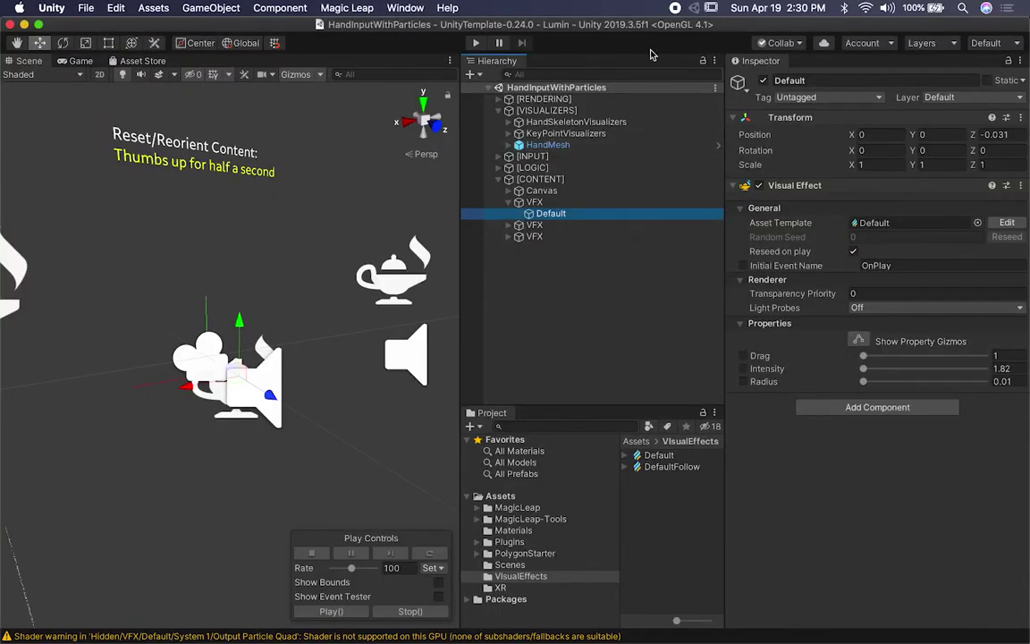
left_click(551, 121)
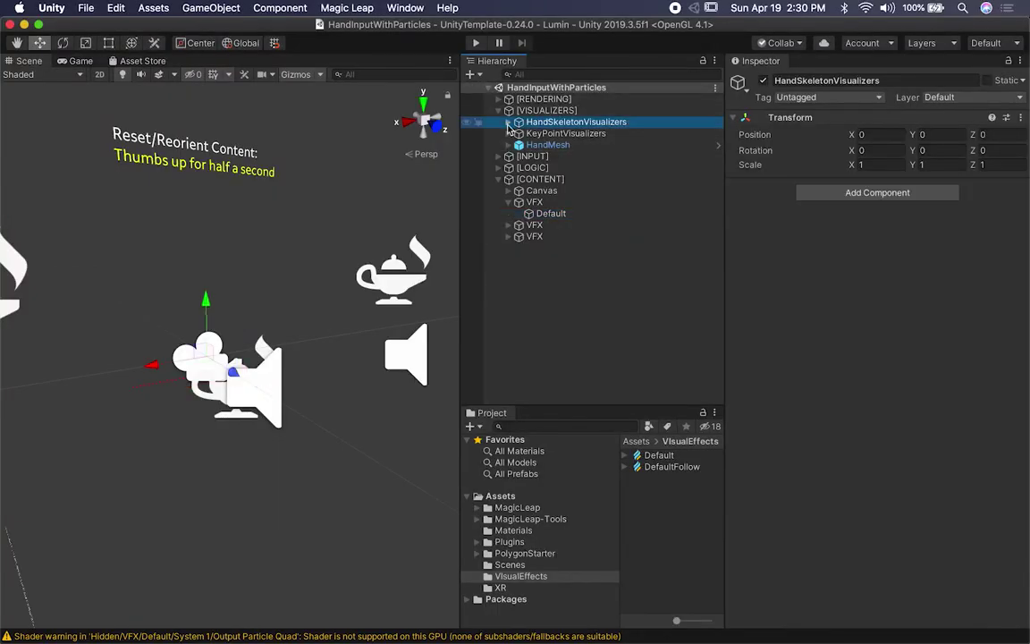
key("Right")
key("Down")
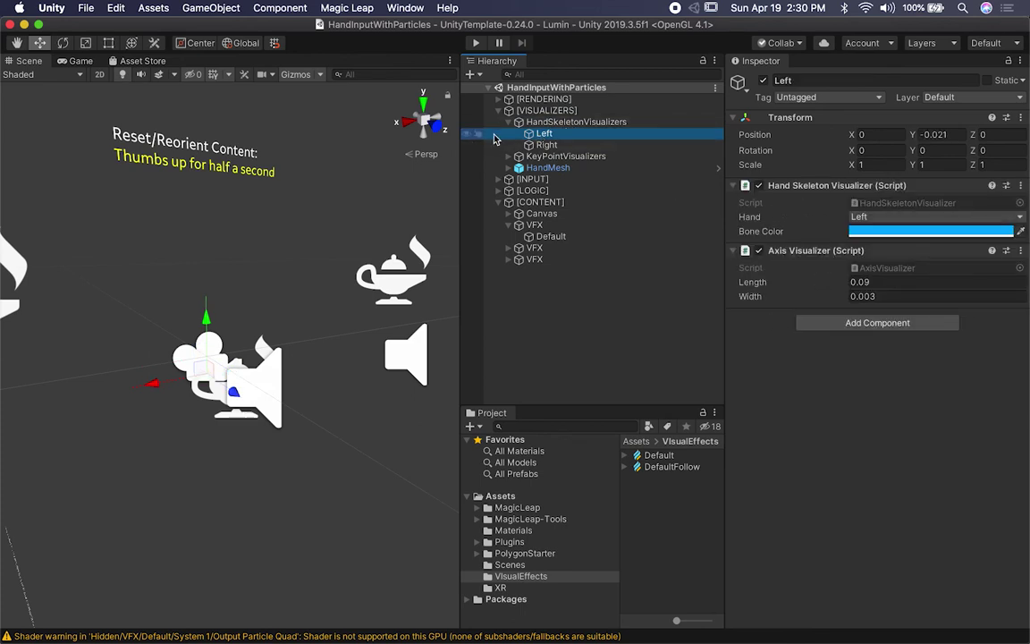
left_click(539, 148)
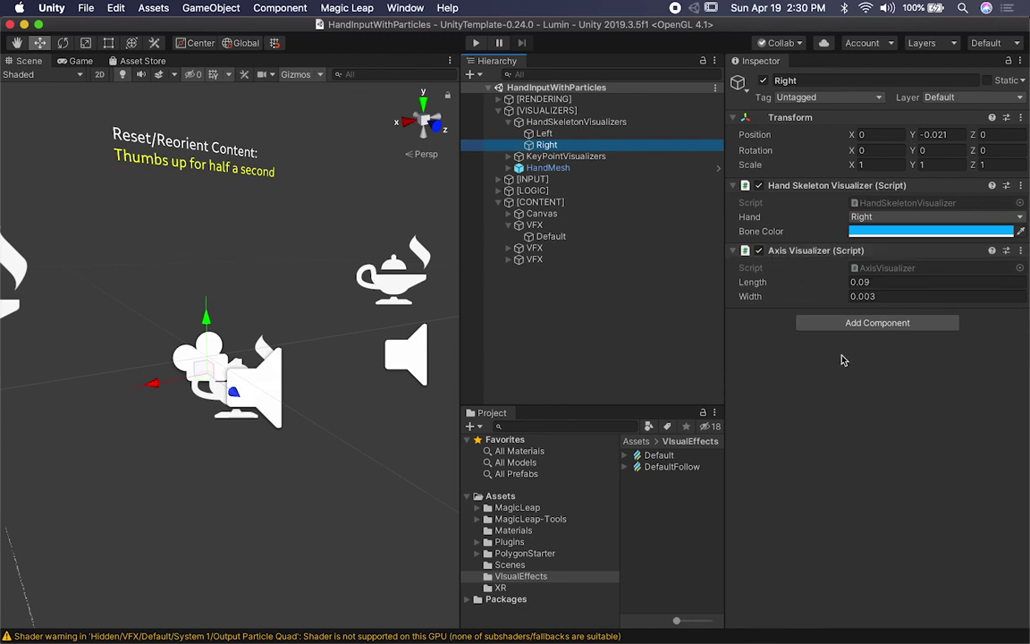
Examine the hand key points under KeyPointVisualizers, collapse them and inspect the HandMesh object's meshing behavior
left_click(565, 156)
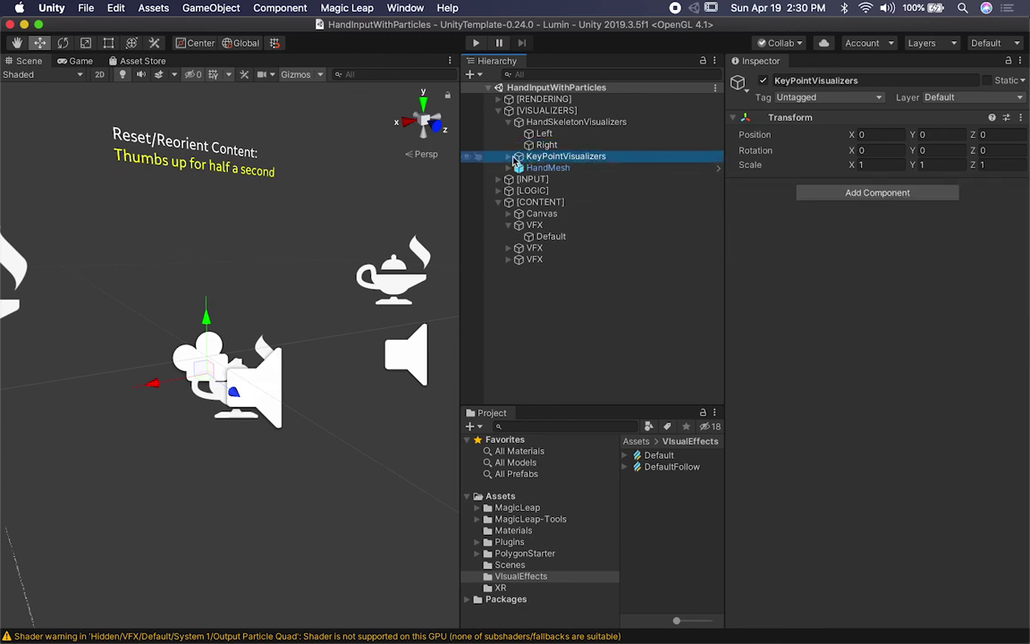
left_click(508, 157)
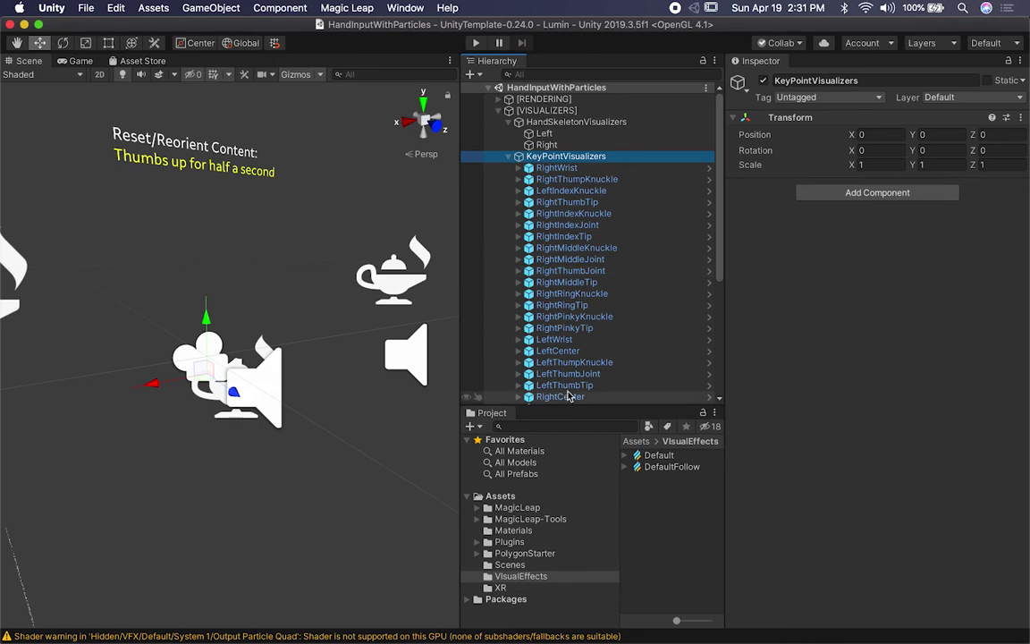
left_click(509, 158)
left_click(531, 169)
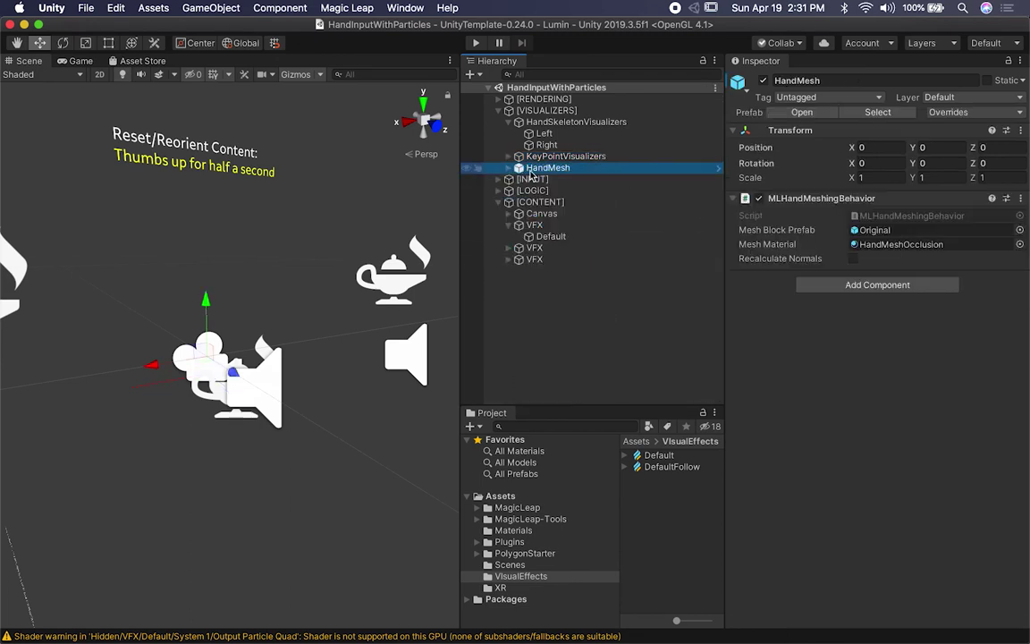